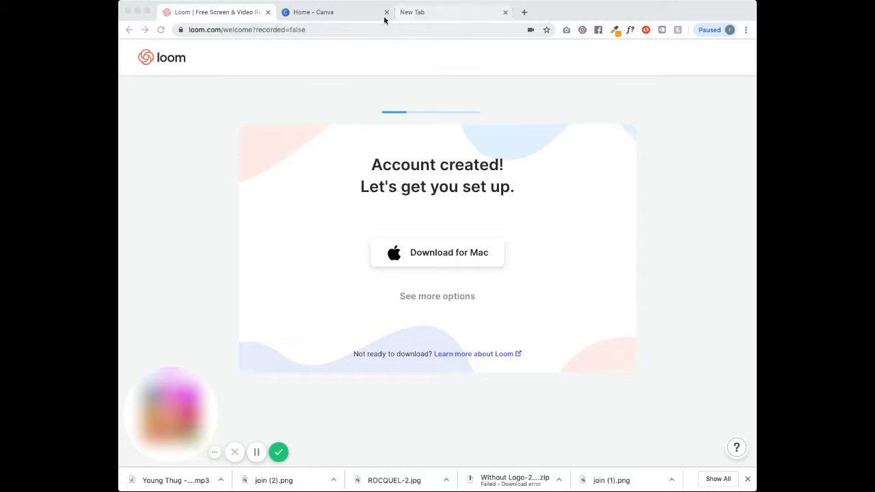
# - Browse Canva's suggested design types, then start a Google search in a new tab
pyautogui.click(344, 15)
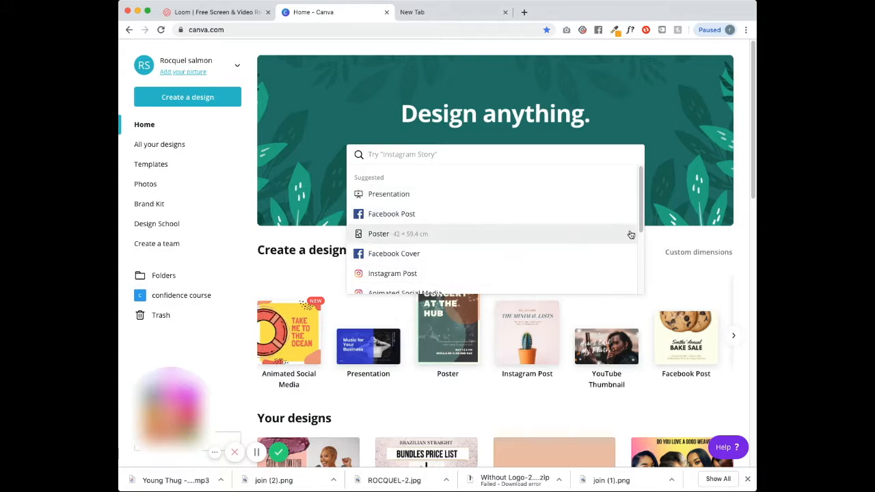
pyautogui.moveTo(638, 231); pyautogui.dragTo(638, 287)
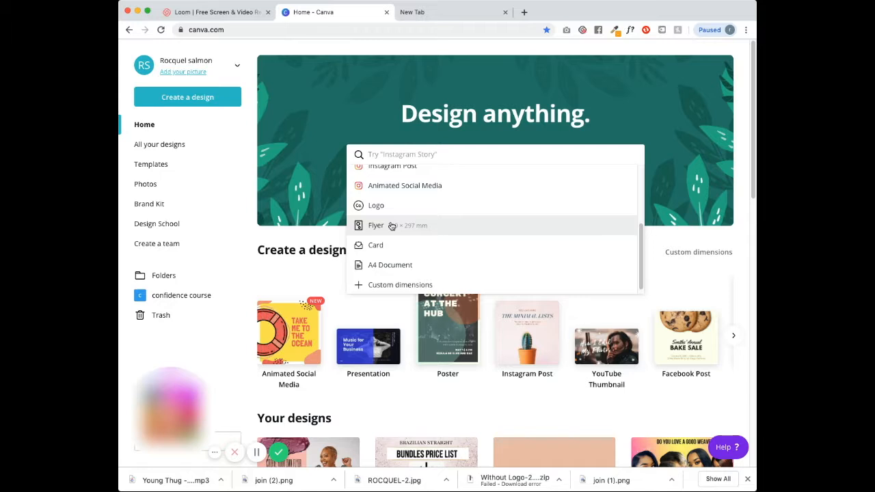
pyautogui.click(438, 12)
pyautogui.click(331, 212)
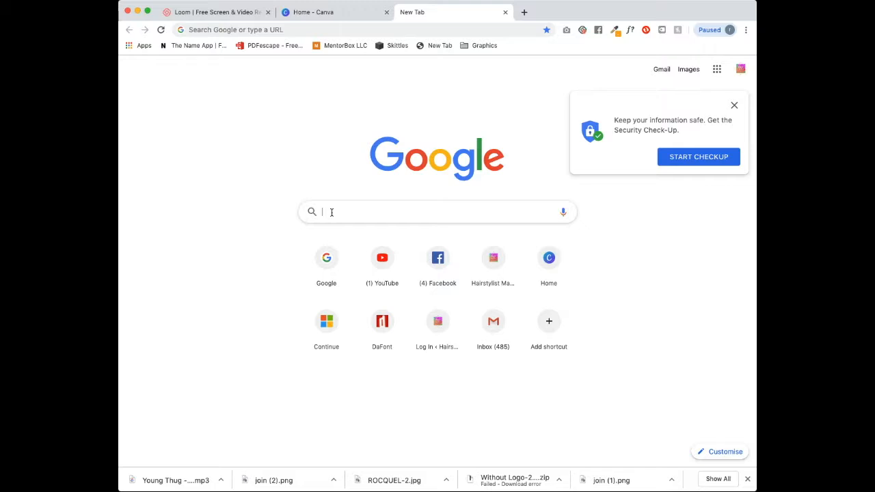
# - Search Google Images for 'bundles flyer' and open a pink hair-bundles flyer pin on Pinterest
pyautogui.write('bu')
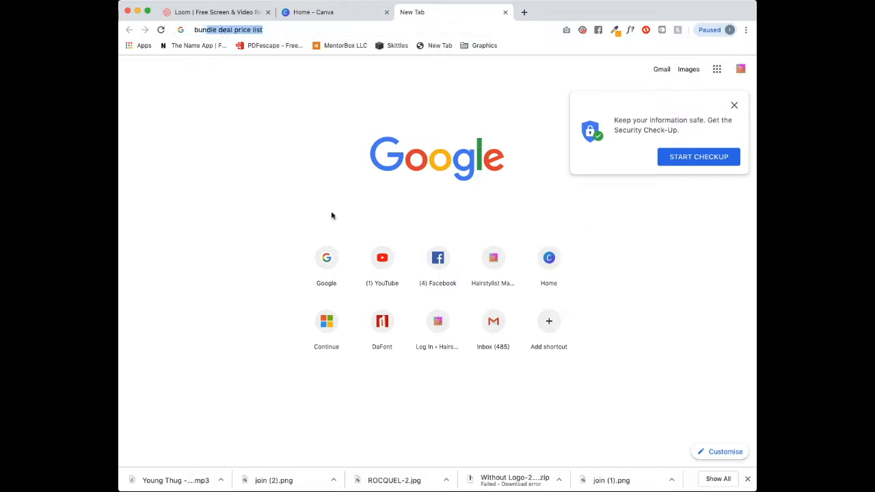
pyautogui.write('ndles flyer')
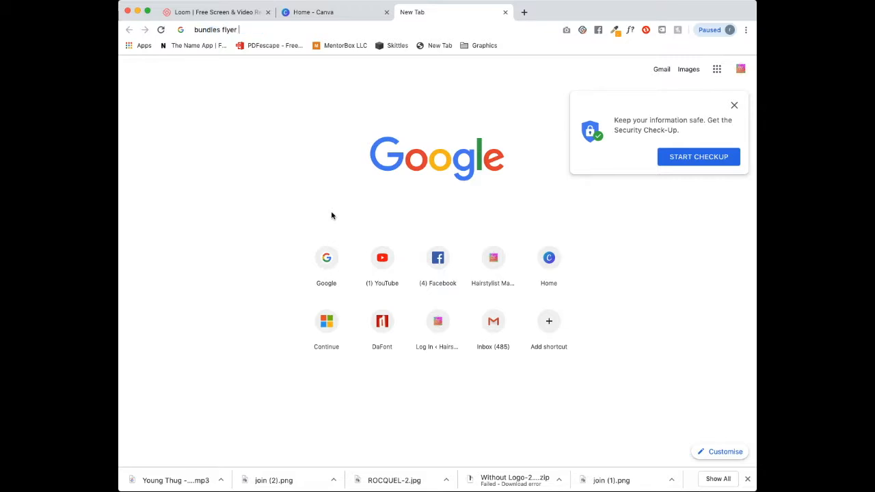
pyautogui.press('Return')
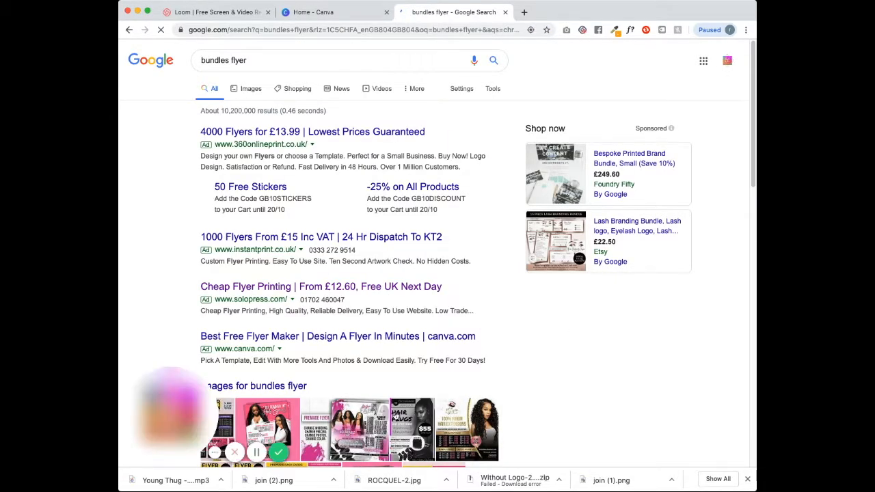
pyautogui.scroll(-5, 337, 417)
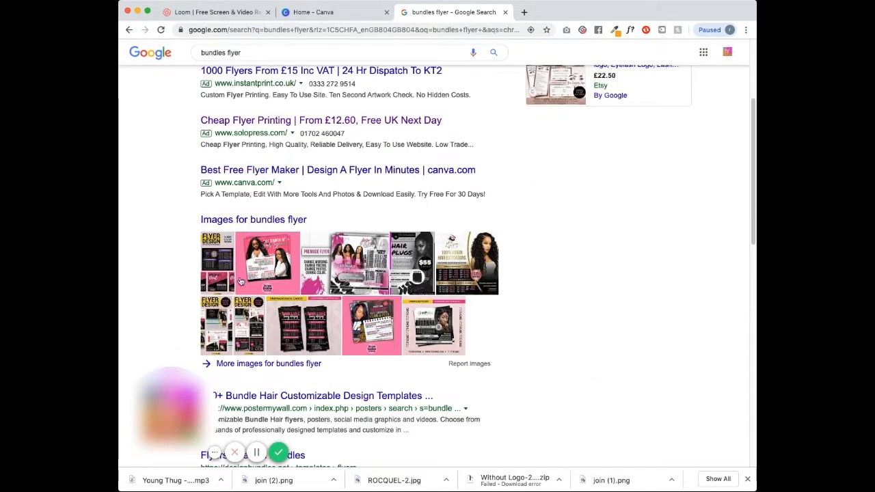
pyautogui.click(273, 258)
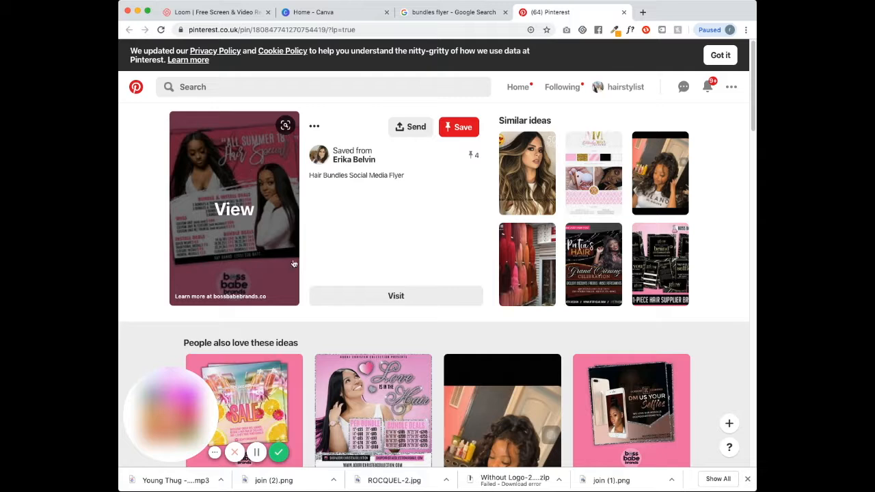
# - Close the Google results tab and go to Background Burner at burner.bonanza.com
pyautogui.click(459, 127)
pyautogui.click(408, 14)
pyautogui.press('super+w')
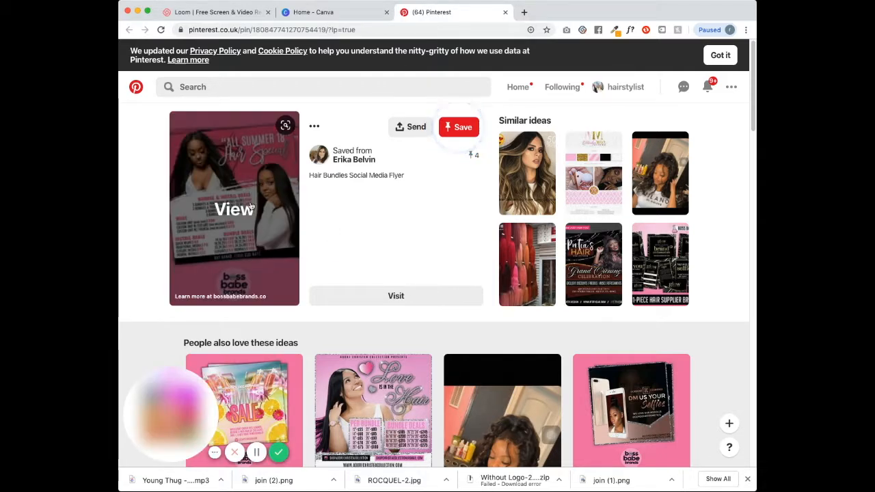
pyautogui.click(421, 30)
pyautogui.press('BackSpace')
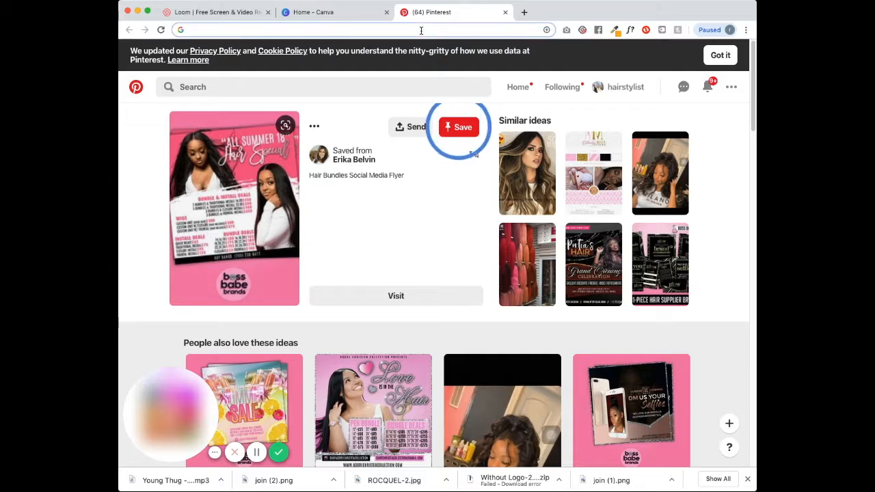
pyautogui.write('burner.bonanza.com')
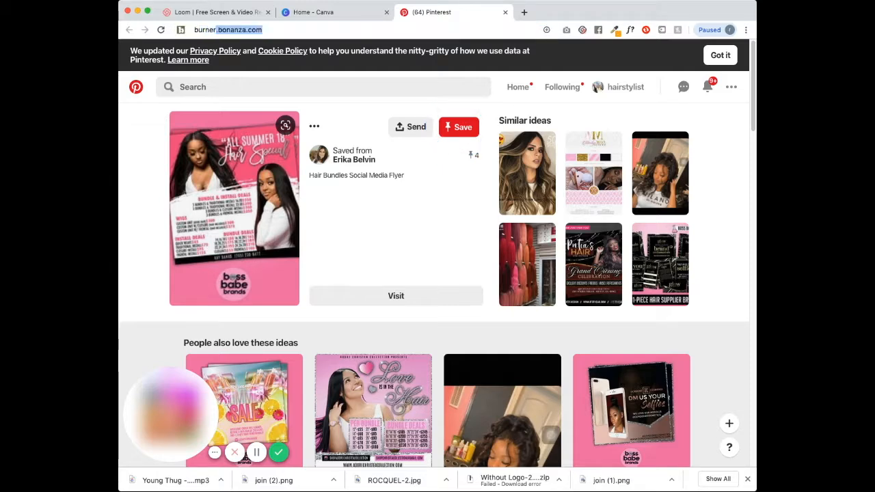
pyautogui.press('Return')
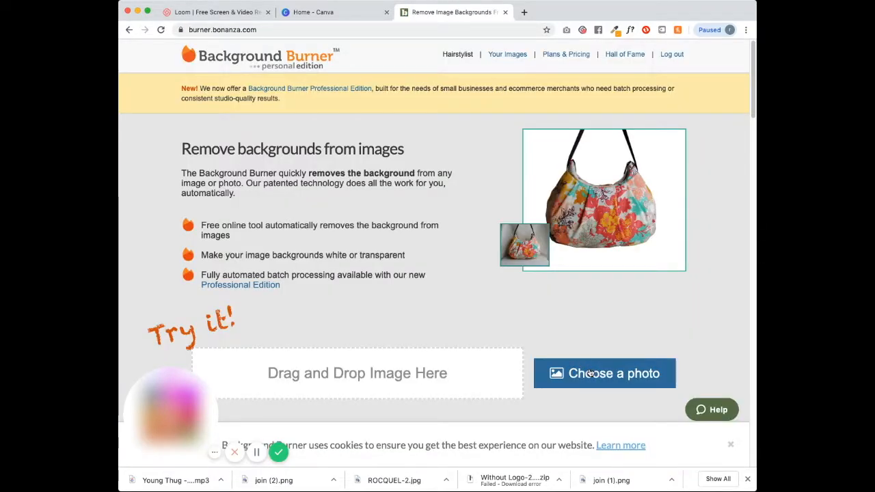
# - Upload IMG_3736.JPG, compare the three cut-out results, and open the first one for touch-up
pyautogui.click(591, 373)
pyautogui.click(614, 254)
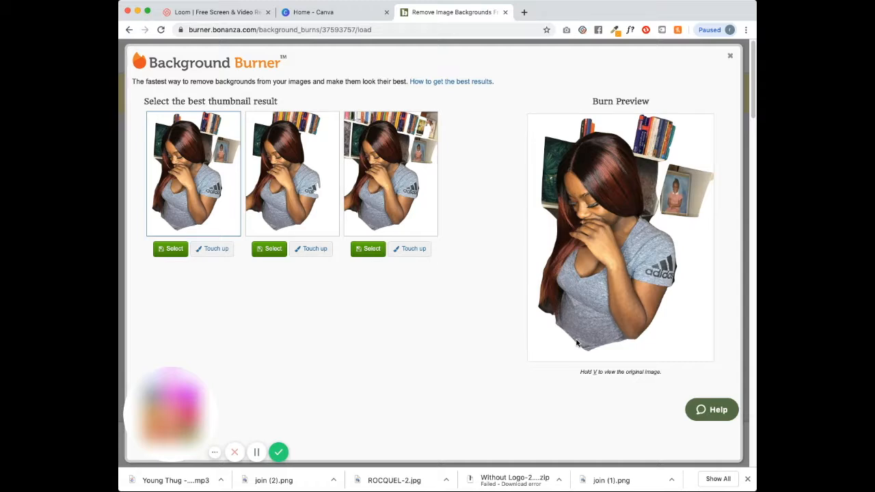
pyautogui.click(424, 199)
pyautogui.click(332, 205)
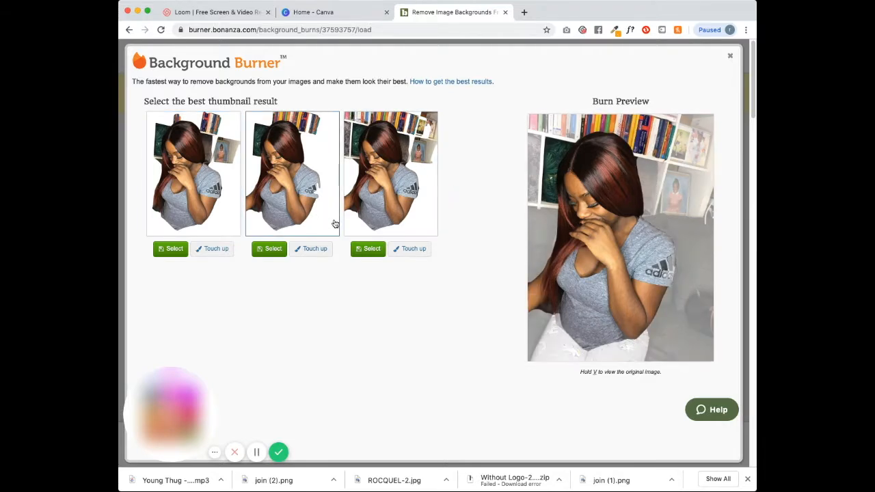
pyautogui.click(418, 226)
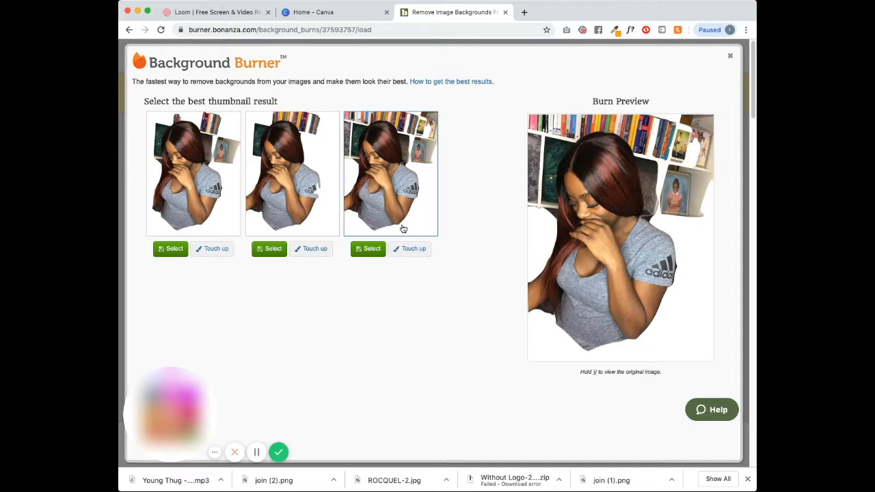
pyautogui.click(205, 190)
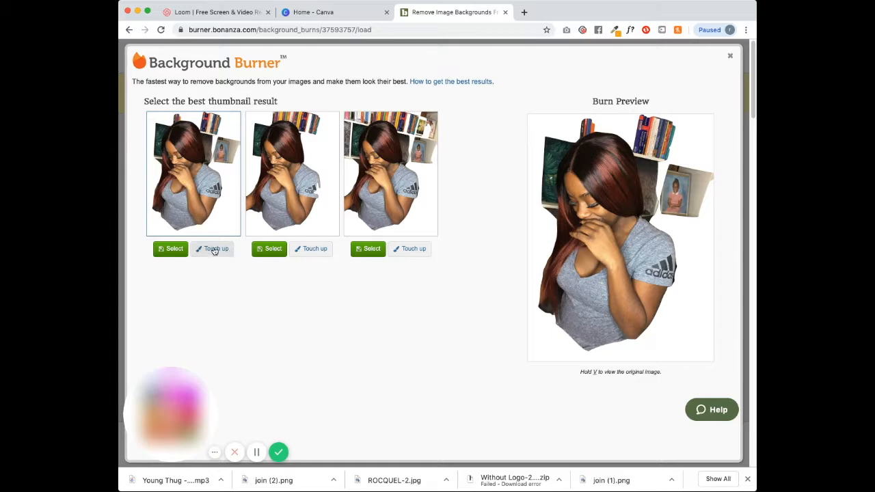
pyautogui.click(214, 250)
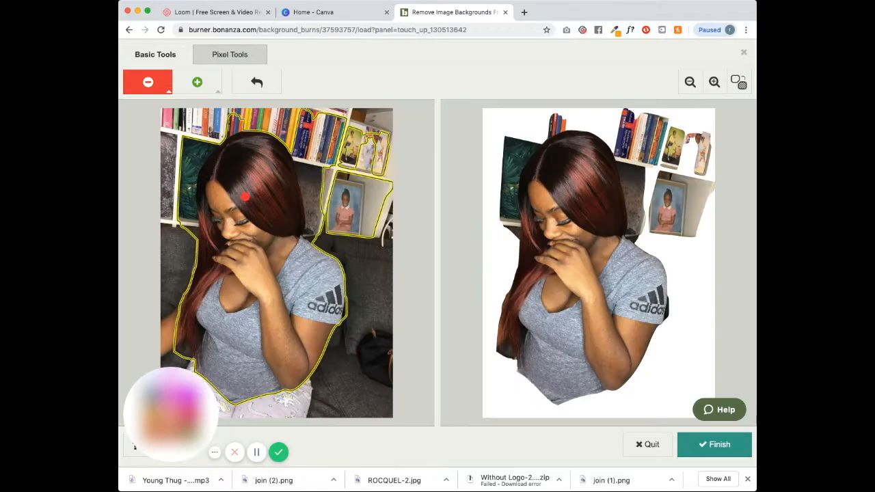
# - Mark the hair and arm to keep, and erase the bookshelf, frame and shelf remnants
pyautogui.click(197, 82)
pyautogui.moveTo(212, 265)
pyautogui.mouseDown()
pyautogui.moveTo(159, 333)
pyautogui.moveTo(166, 348)
pyautogui.moveTo(189, 337)
pyautogui.moveTo(198, 366)
pyautogui.mouseUp()
pyautogui.moveTo(264, 132)
pyautogui.mouseDown()
pyautogui.moveTo(200, 175)
pyautogui.moveTo(205, 264)
pyautogui.mouseUp()
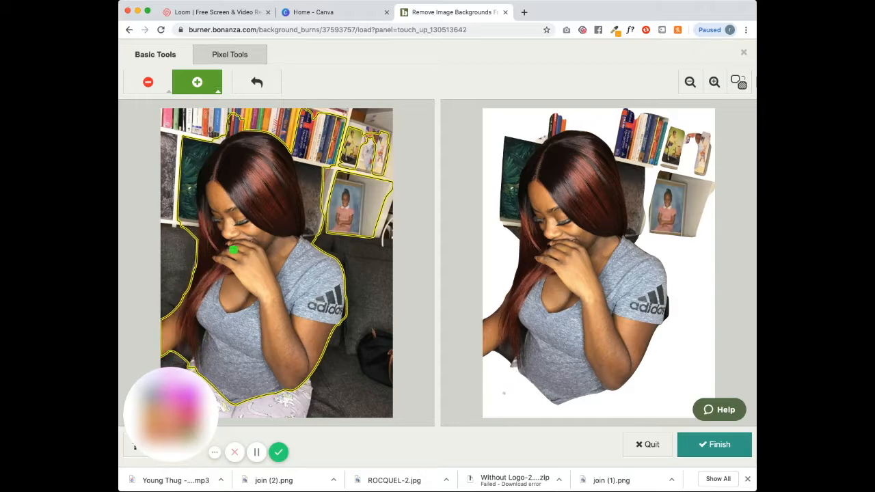
pyautogui.click(148, 82)
pyautogui.moveTo(270, 132)
pyautogui.mouseDown()
pyautogui.moveTo(229, 117)
pyautogui.moveTo(183, 181)
pyautogui.moveTo(186, 280)
pyautogui.mouseUp()
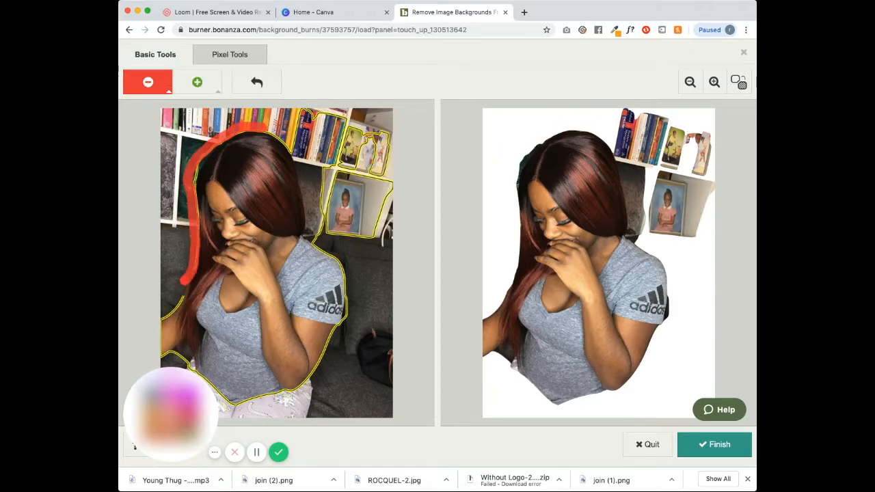
pyautogui.moveTo(276, 130)
pyautogui.mouseDown()
pyautogui.moveTo(294, 147)
pyautogui.moveTo(305, 225)
pyautogui.moveTo(351, 295)
pyautogui.moveTo(309, 409)
pyautogui.moveTo(372, 400)
pyautogui.mouseUp()
pyautogui.moveTo(331, 165)
pyautogui.mouseDown()
pyautogui.moveTo(342, 140)
pyautogui.moveTo(296, 127)
pyautogui.moveTo(386, 123)
pyautogui.moveTo(307, 147)
pyautogui.moveTo(324, 240)
pyautogui.moveTo(387, 245)
pyautogui.mouseUp()
pyautogui.moveTo(204, 406); pyautogui.dragTo(481, 406)
# - Refine the mask around the trousers, left leg, bottom-left corner and right shoulder
pyautogui.click(197, 82)
pyautogui.moveTo(198, 361)
pyautogui.mouseDown()
pyautogui.moveTo(250, 416)
pyautogui.moveTo(309, 376)
pyautogui.moveTo(215, 401)
pyautogui.moveTo(263, 395)
pyautogui.moveTo(291, 403)
pyautogui.moveTo(283, 412)
pyautogui.mouseUp()
pyautogui.moveTo(423, 408); pyautogui.dragTo(415, 290)
pyautogui.moveTo(194, 370); pyautogui.dragTo(181, 404)
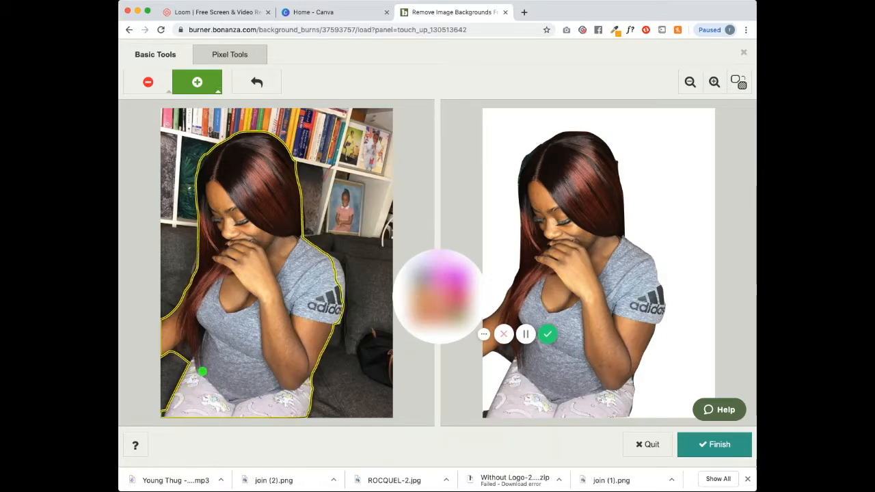
pyautogui.click(147, 82)
pyautogui.moveTo(184, 364)
pyautogui.mouseDown()
pyautogui.moveTo(174, 359)
pyautogui.moveTo(182, 388)
pyautogui.moveTo(140, 445)
pyautogui.mouseUp()
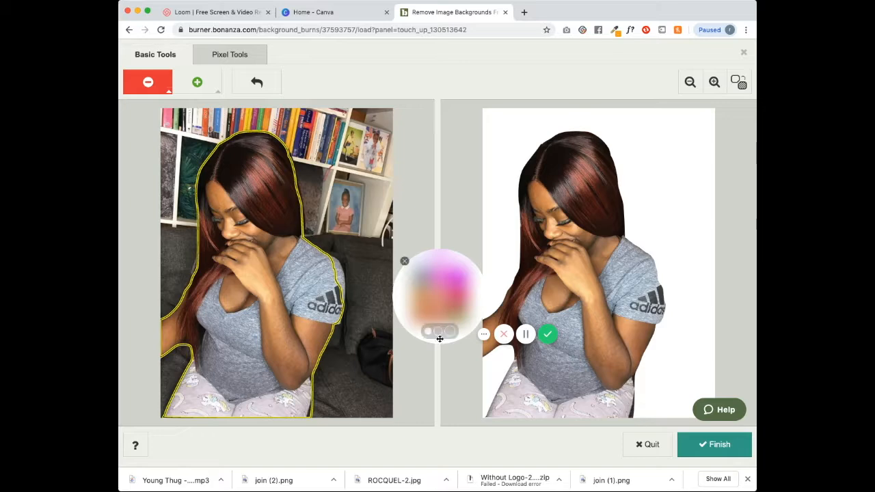
pyautogui.click(197, 82)
pyautogui.moveTo(308, 226)
pyautogui.mouseDown()
pyautogui.moveTo(326, 154)
pyautogui.moveTo(344, 323)
pyautogui.mouseUp()
pyautogui.click(147, 82)
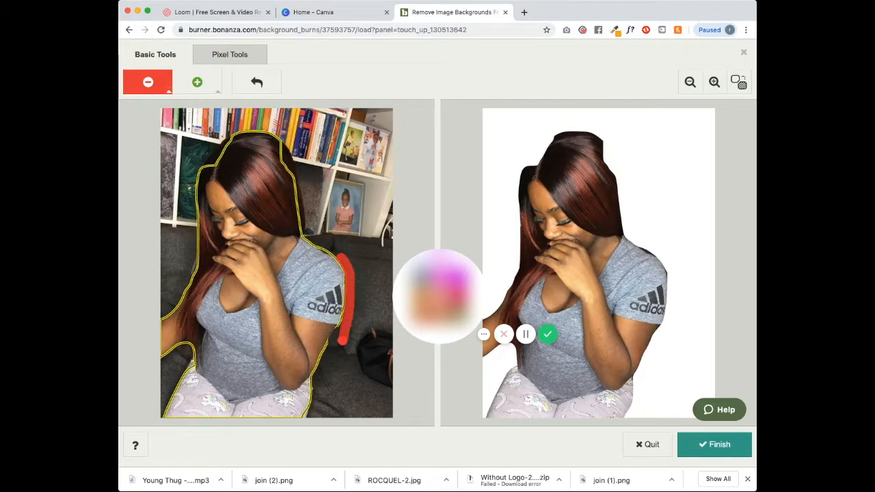
pyautogui.moveTo(304, 231); pyautogui.dragTo(353, 276)
# - Tighten the cut-out outline around the top and edges of the hair
pyautogui.click(197, 82)
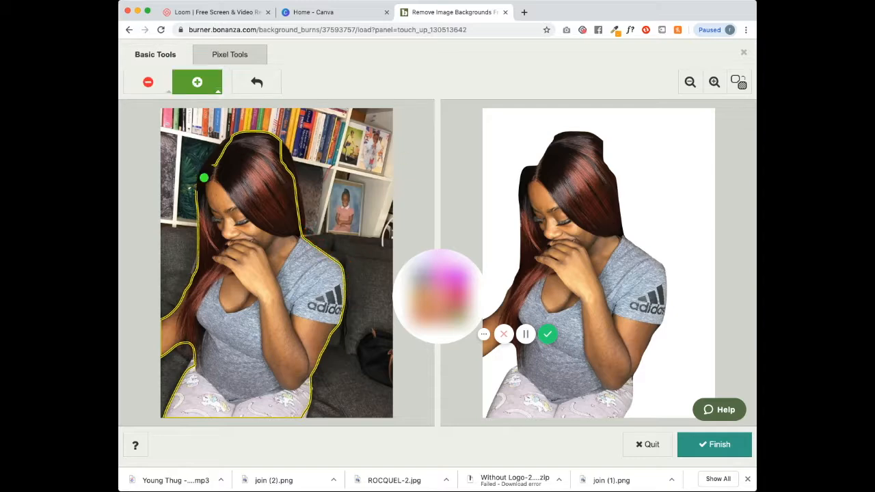
pyautogui.moveTo(203, 178)
pyautogui.mouseDown()
pyautogui.moveTo(216, 149)
pyautogui.moveTo(260, 133)
pyautogui.moveTo(290, 158)
pyautogui.moveTo(295, 201)
pyautogui.mouseUp()
pyautogui.click(147, 82)
pyautogui.moveTo(263, 127)
pyautogui.mouseDown()
pyautogui.moveTo(279, 130)
pyautogui.moveTo(332, 257)
pyautogui.mouseUp()
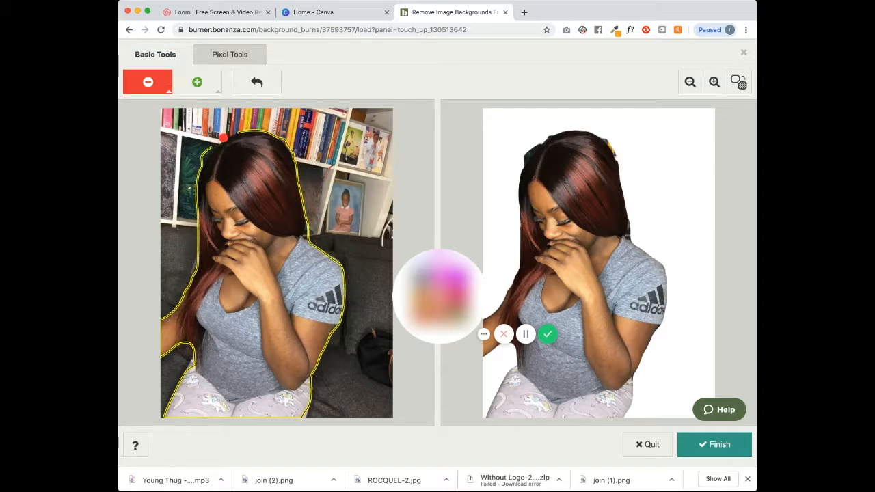
pyautogui.moveTo(224, 138); pyautogui.dragTo(197, 179)
pyautogui.click(197, 82)
pyautogui.moveTo(269, 138)
pyautogui.mouseDown()
pyautogui.moveTo(286, 152)
pyautogui.moveTo(218, 148)
pyautogui.moveTo(210, 160)
pyautogui.mouseUp()
pyautogui.moveTo(297, 183); pyautogui.dragTo(273, 137)
pyautogui.moveTo(241, 165)
pyautogui.mouseDown()
pyautogui.moveTo(215, 156)
pyautogui.moveTo(232, 132)
pyautogui.moveTo(288, 132)
pyautogui.moveTo(292, 154)
pyautogui.mouseUp()
pyautogui.click(148, 82)
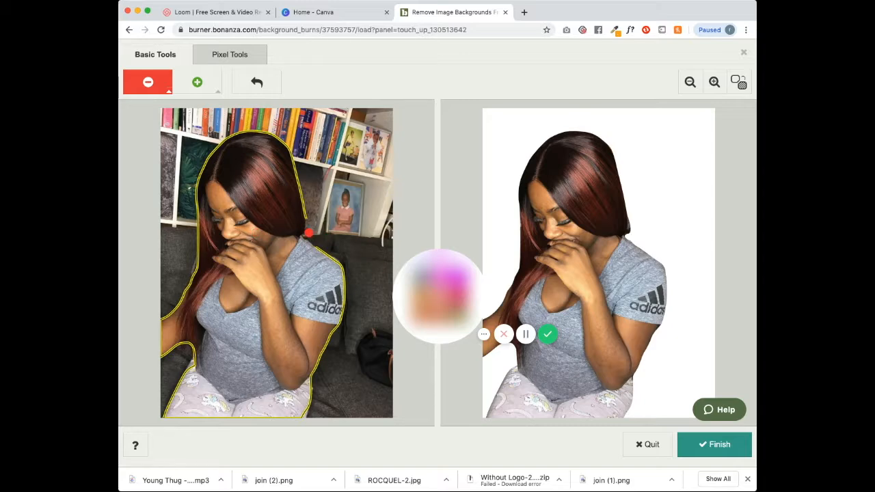
# - Check the cut-out on a transparent background, finish it, and download it as PNG
pyautogui.click(738, 82)
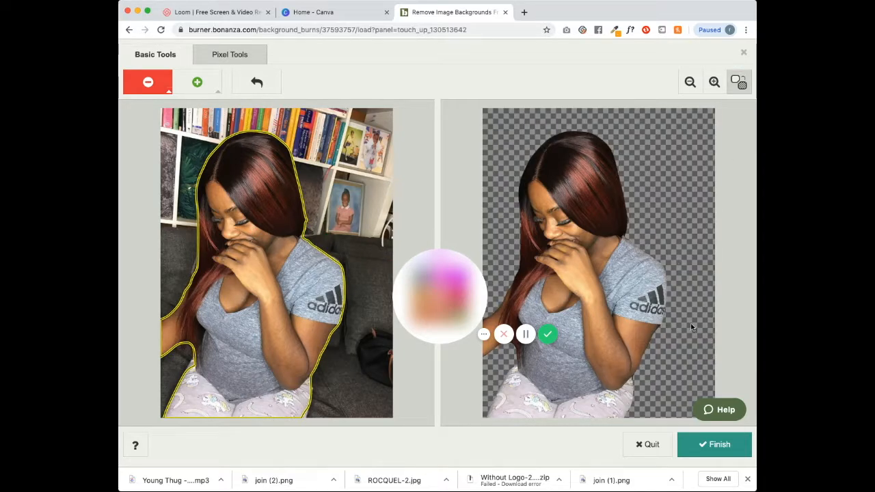
pyautogui.click(711, 444)
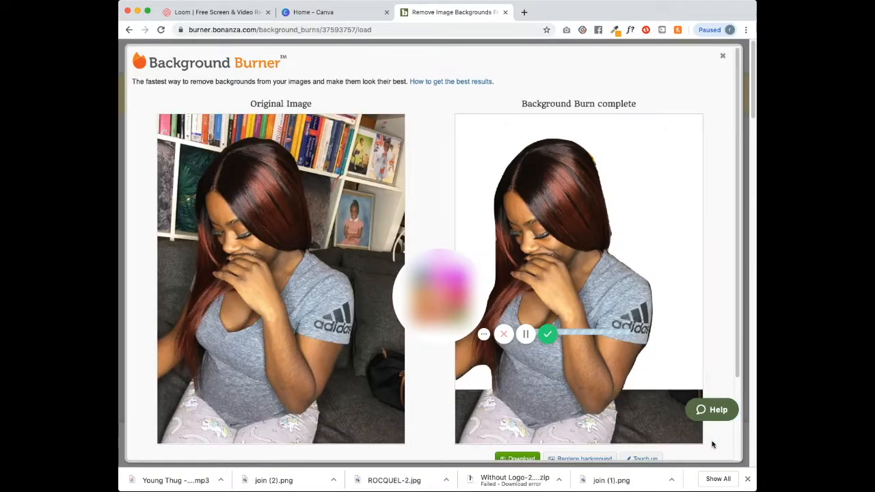
pyautogui.scroll(-2, 535, 378)
pyautogui.moveTo(535, 378)
pyautogui.click(530, 362)
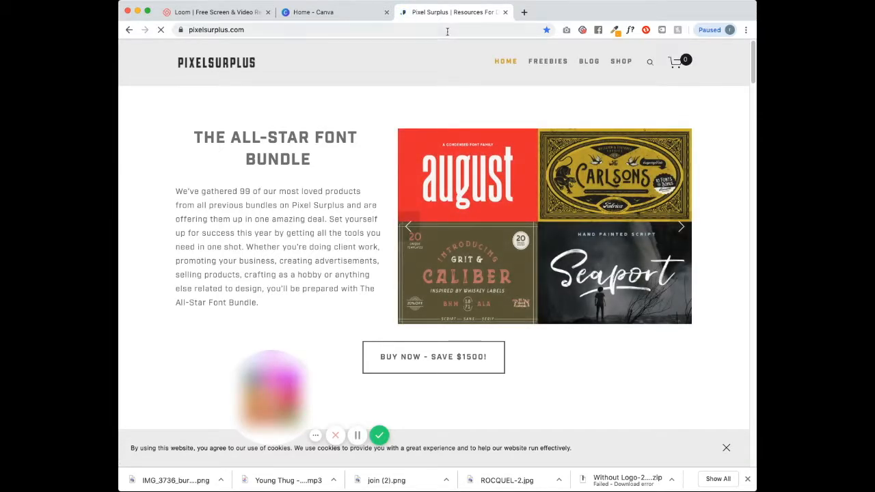
# - Browse Pixel Surplus's Free Textures and open the Free Handmade Fluid Texture Pack page
pyautogui.moveTo(547, 61)
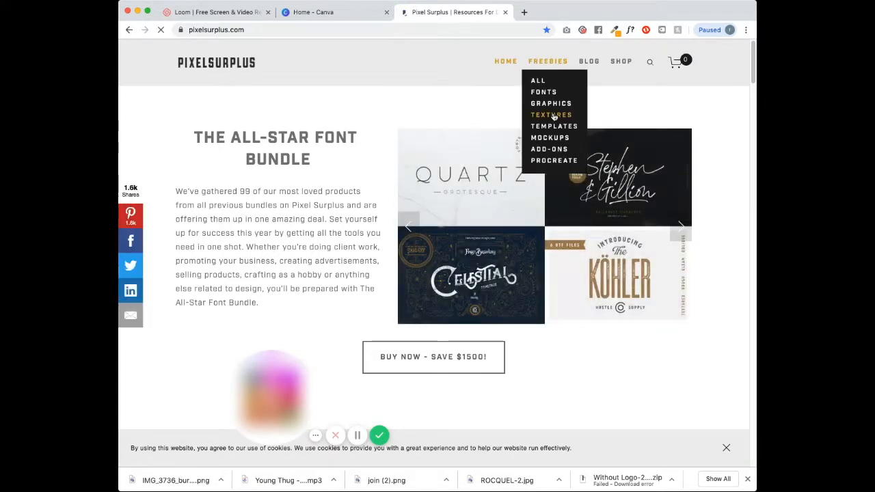
pyautogui.click(553, 115)
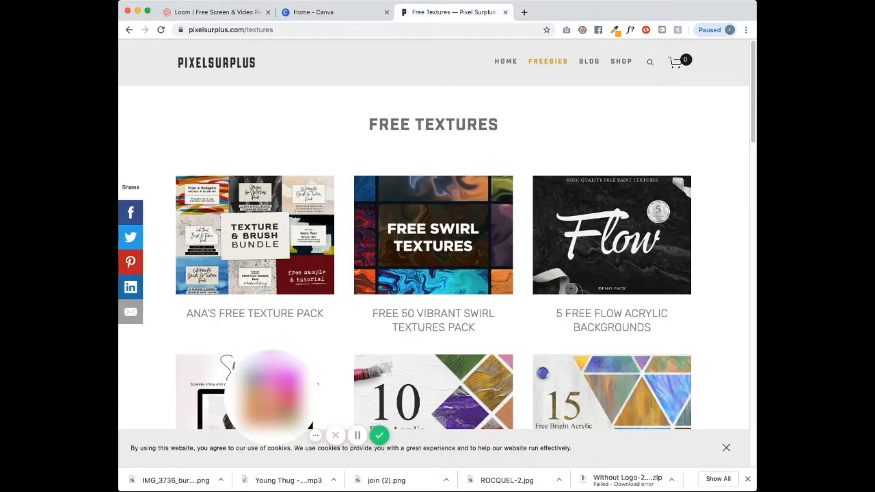
pyautogui.scroll(-5, 370, 175)
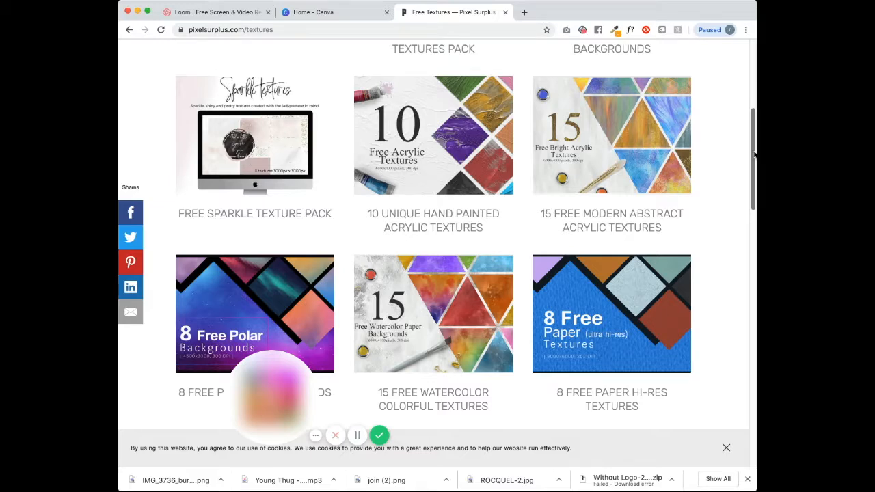
pyautogui.click(752, 238)
pyautogui.scroll(-3, 752, 238)
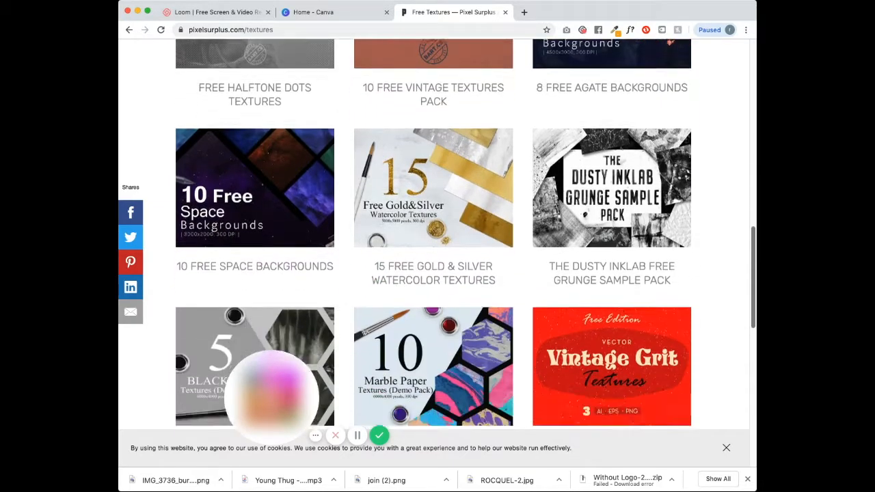
pyautogui.moveTo(755, 261); pyautogui.dragTo(754, 299)
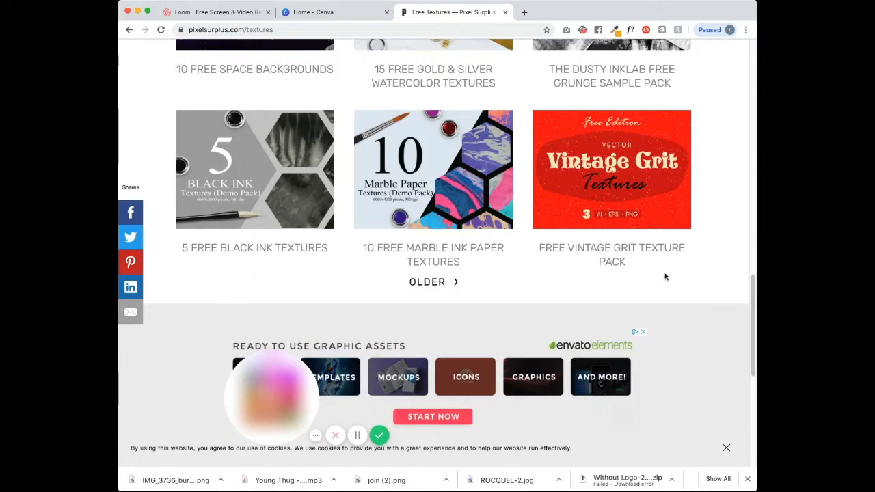
pyautogui.moveTo(752, 306)
pyautogui.mouseDown()
pyautogui.moveTo(738, 88)
pyautogui.moveTo(732, 172)
pyautogui.moveTo(735, 149)
pyautogui.moveTo(746, 319)
pyautogui.moveTo(742, 279)
pyautogui.mouseUp()
pyautogui.click(431, 119)
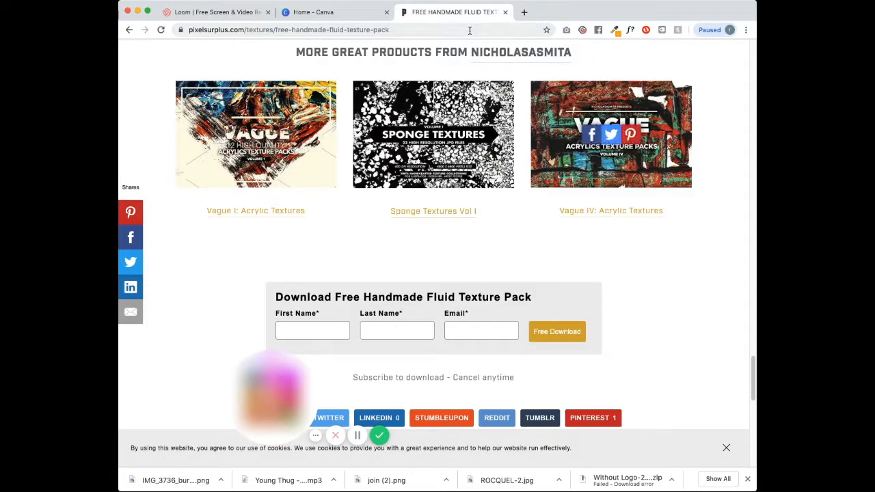
pyautogui.click(471, 30)
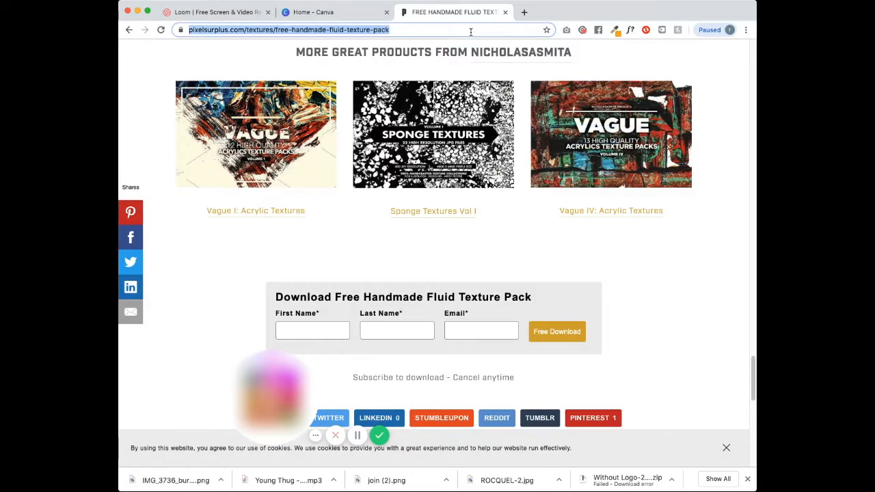
pyautogui.press('BackSpace')
# - Search Google for 'pink texture background'
pyautogui.write('go')
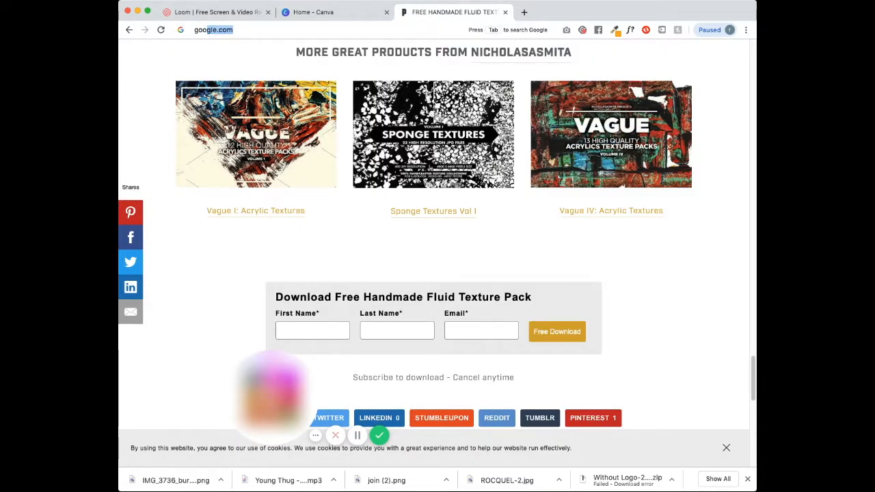
pyautogui.write('o')
pyautogui.press('Return')
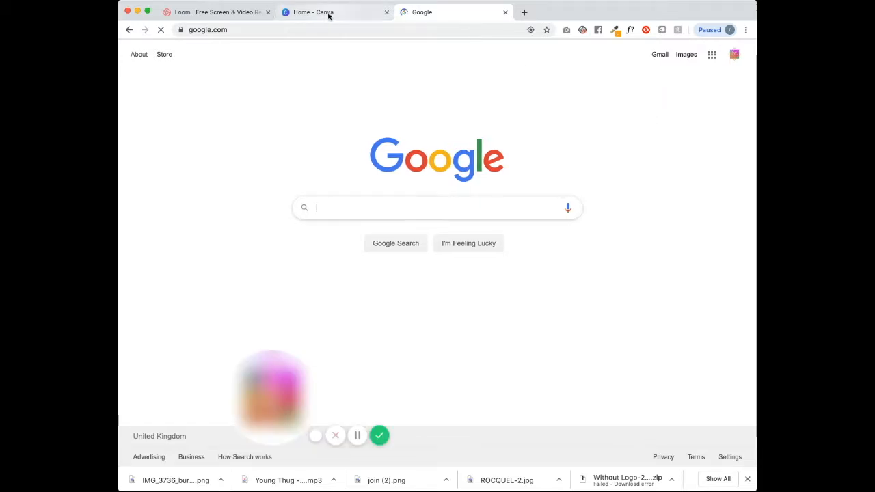
pyautogui.click(331, 206)
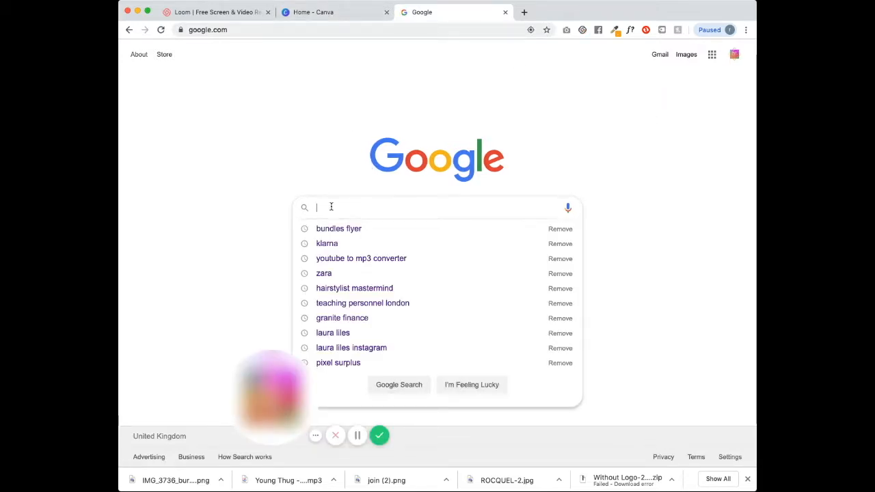
pyautogui.write('pink texture')
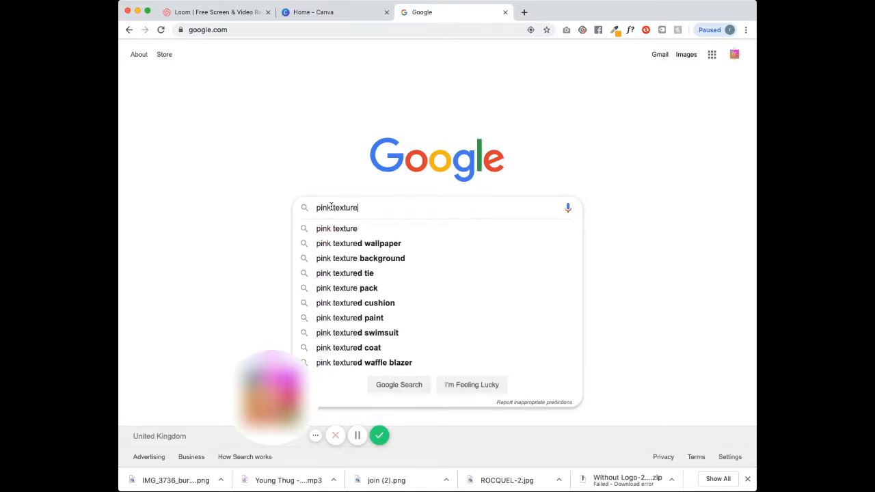
pyautogui.write(' back')
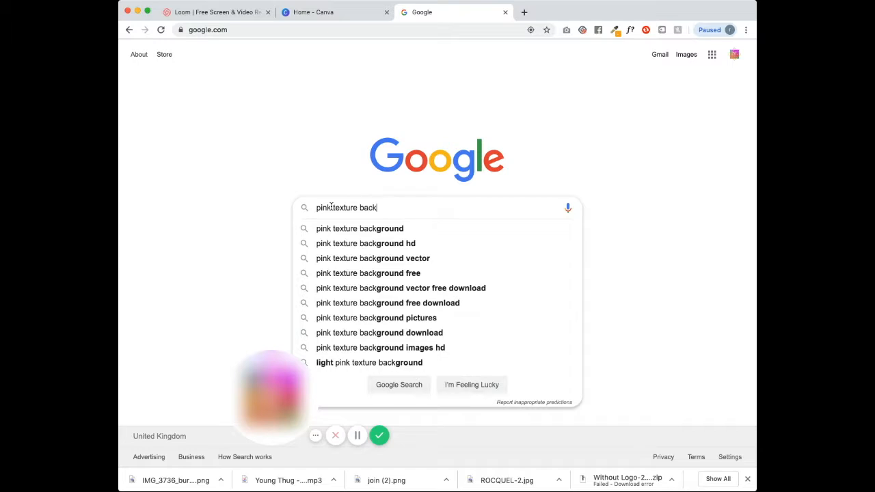
pyautogui.write('ground')
pyautogui.press('Return')
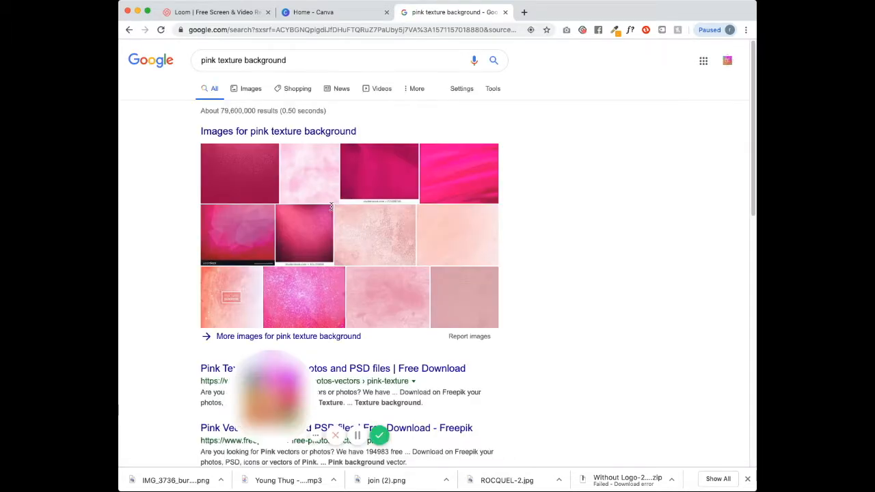
# - Open the first pink texture result on Freepik, then return to the results
pyautogui.click(246, 174)
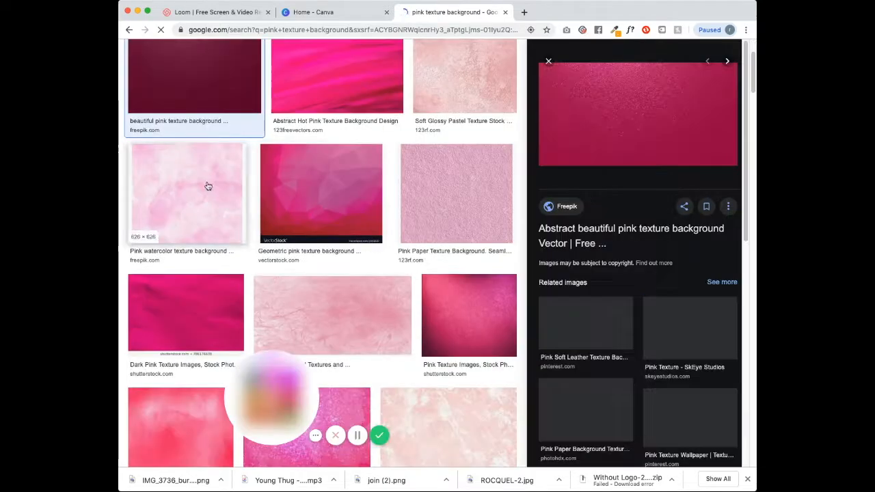
pyautogui.click(638, 126)
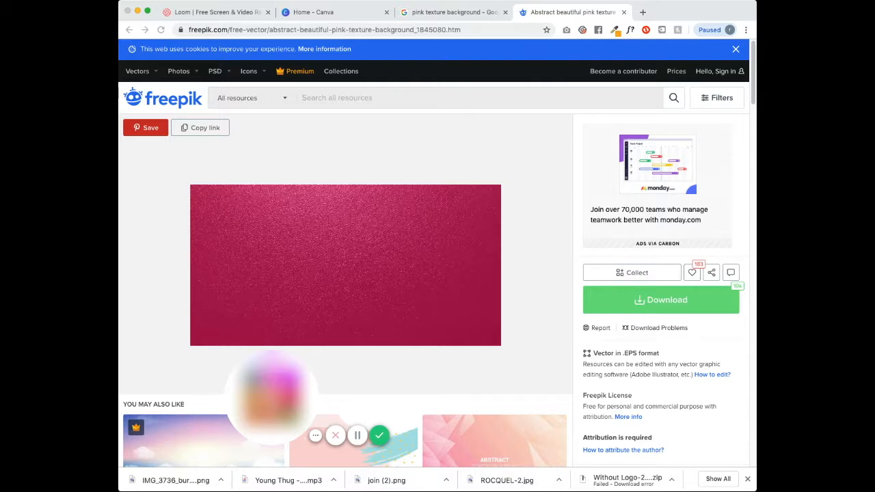
pyautogui.scroll(-3, 345, 229)
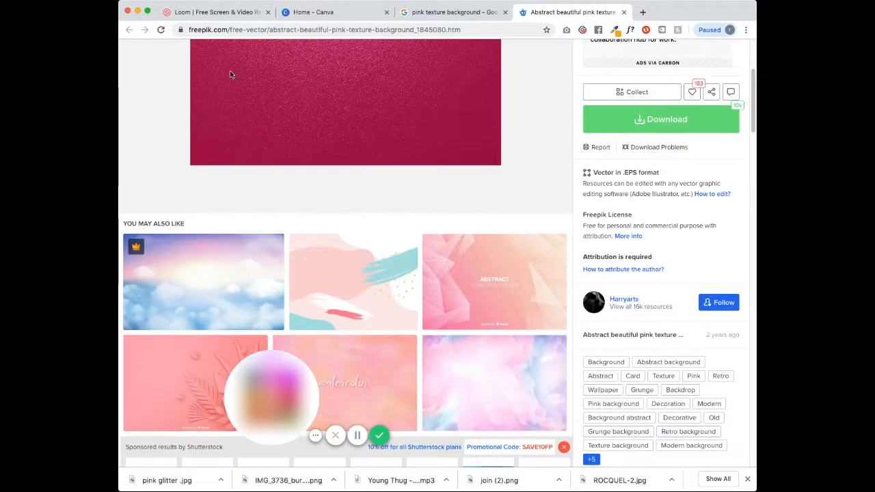
pyautogui.click(456, 13)
pyautogui.moveTo(746, 220); pyautogui.dragTo(745, 251)
# - Open three more pink texture results in tabs and review their SkEye Studios and Shutterstock sources
pyautogui.keyDown('super'); pyautogui.click(688, 259); pyautogui.keyUp('super')
pyautogui.keyDown('super'); pyautogui.click(513, 307); pyautogui.keyUp('super')
pyautogui.keyDown('super'); pyautogui.click(365, 307); pyautogui.keyUp('super')
pyautogui.scroll(-10, 445, 294)
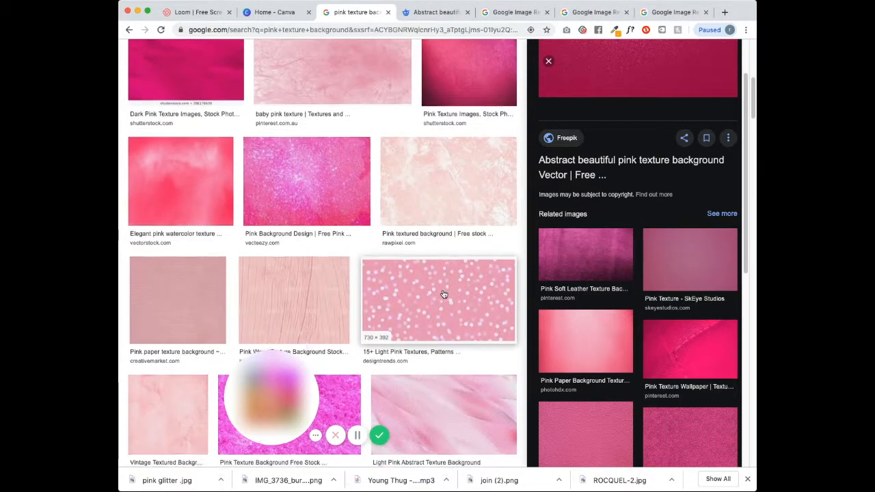
pyautogui.scroll(-3, 746, 305)
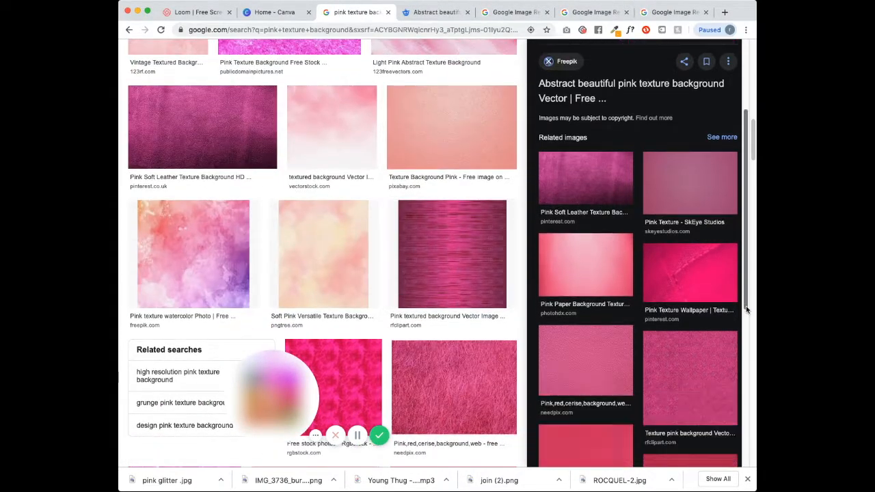
pyautogui.hotkey('ctrl', 'Tab')
pyautogui.hotkey('ctrl', 'Tab')
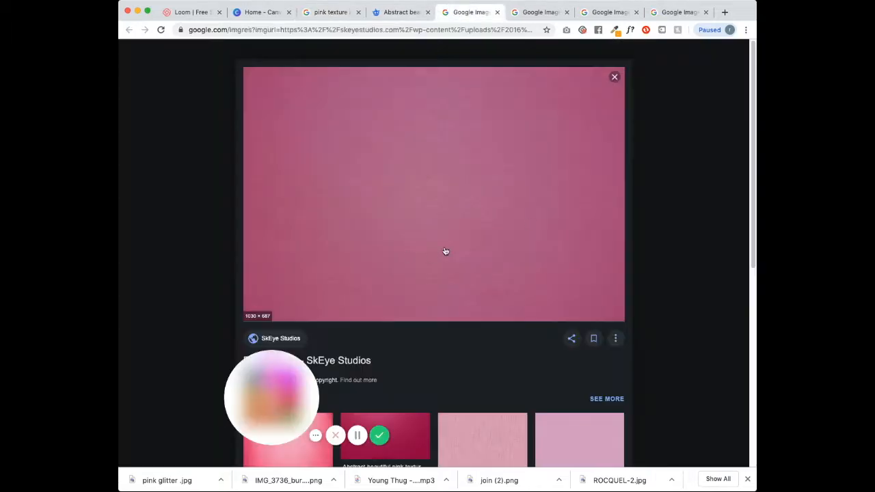
pyautogui.scroll(-1, 449, 251)
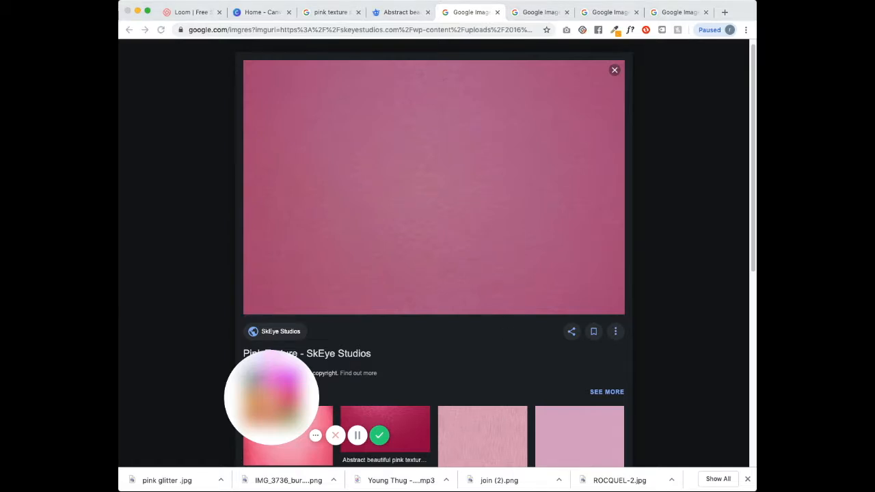
pyautogui.click(497, 12)
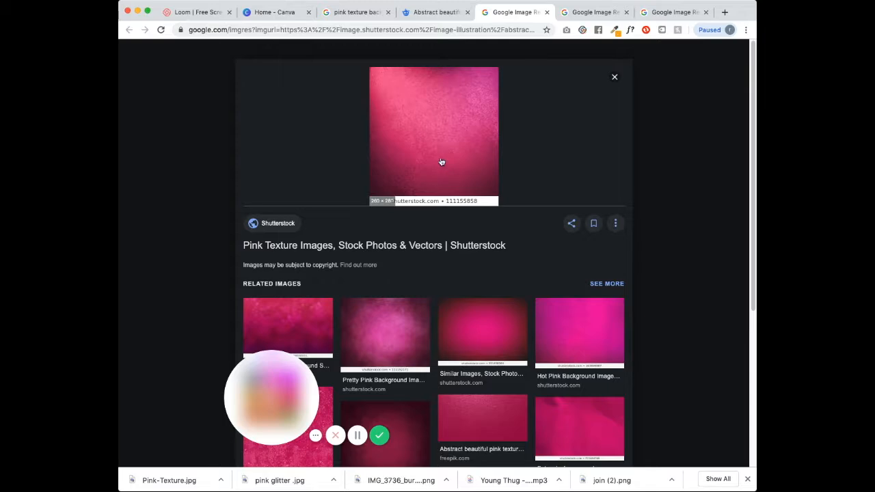
pyautogui.click(427, 158)
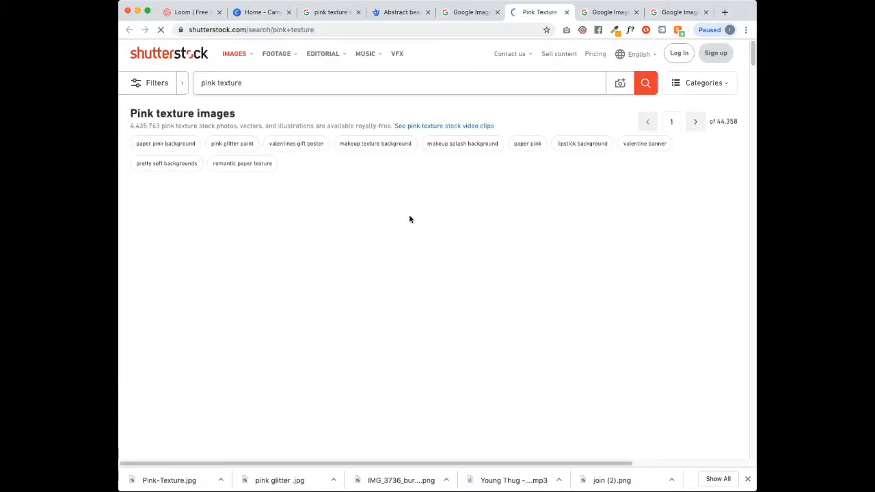
pyautogui.scroll(-10, 567, 304)
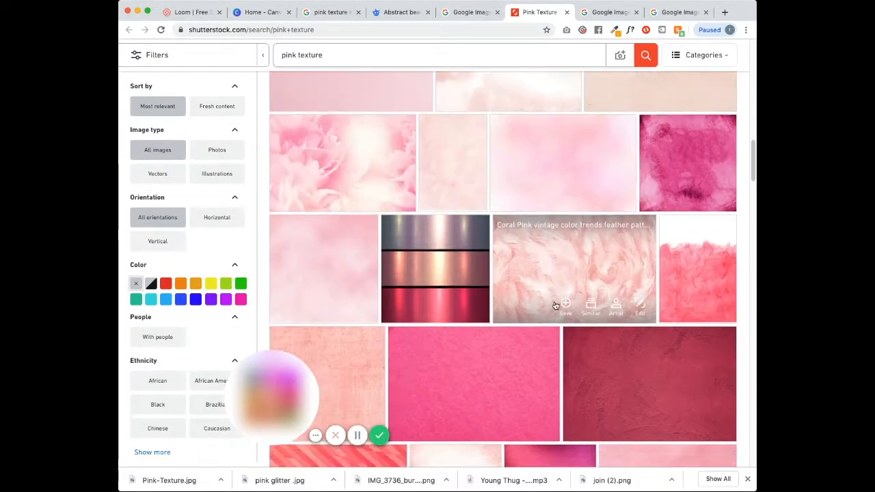
pyautogui.scroll(-3, 553, 322)
pyautogui.click(566, 12)
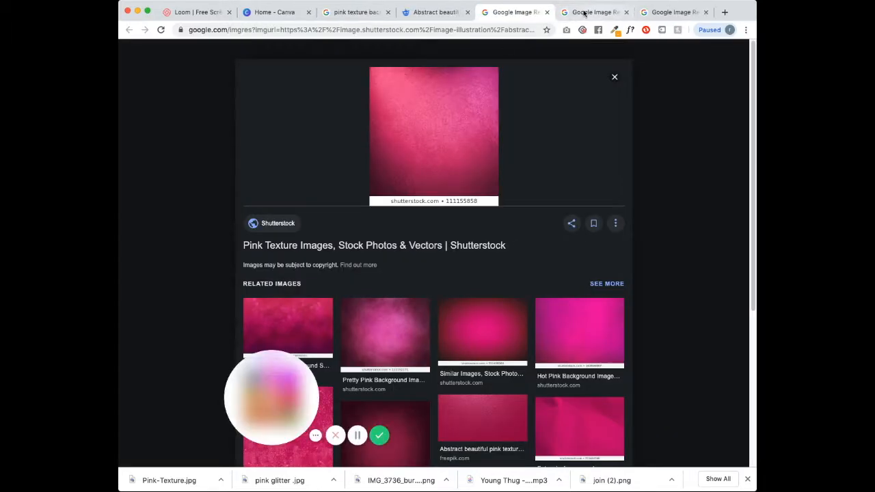
pyautogui.click(604, 10)
# - Save the pink floats and baby pink texture images, then close the extra result tabs
pyautogui.rightClick(520, 237)
pyautogui.click(547, 312)
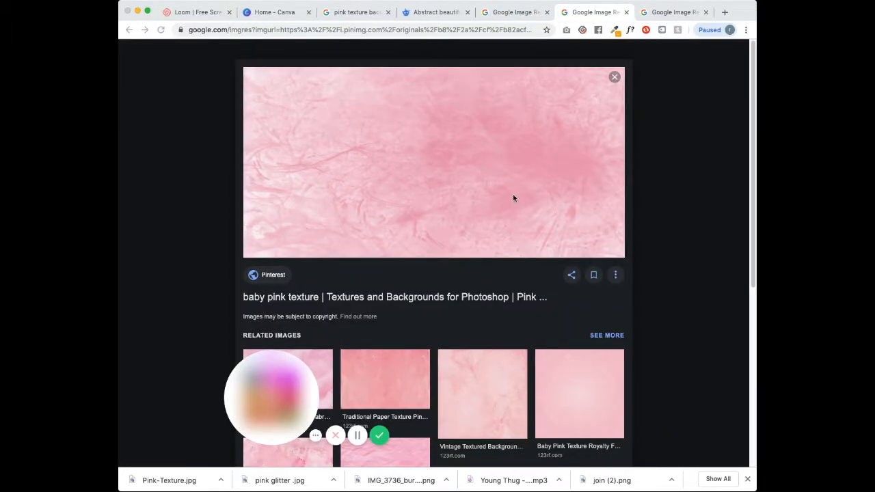
pyautogui.press('Return')
pyautogui.click(627, 13)
pyautogui.rightClick(461, 254)
pyautogui.click(488, 329)
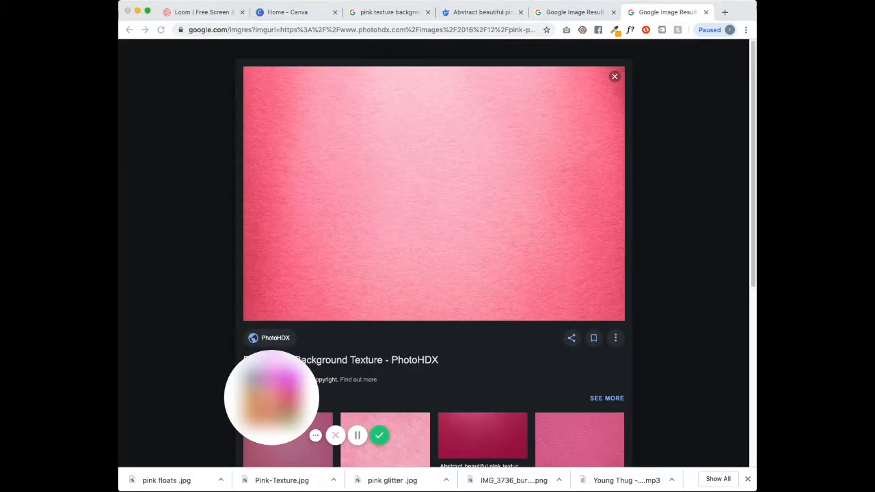
pyautogui.press('Return')
pyautogui.click(705, 12)
pyautogui.click(613, 12)
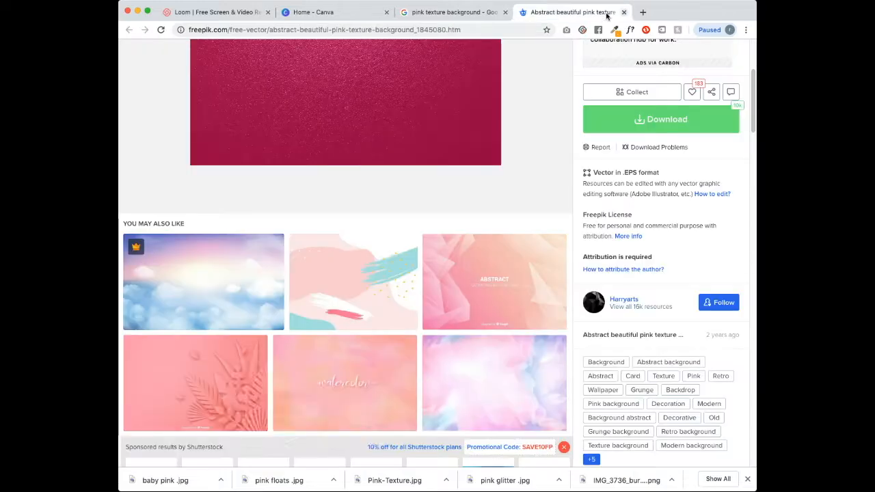
pyautogui.scroll(5, 753, 132)
pyautogui.click(471, 30)
pyautogui.press('BackSpace')
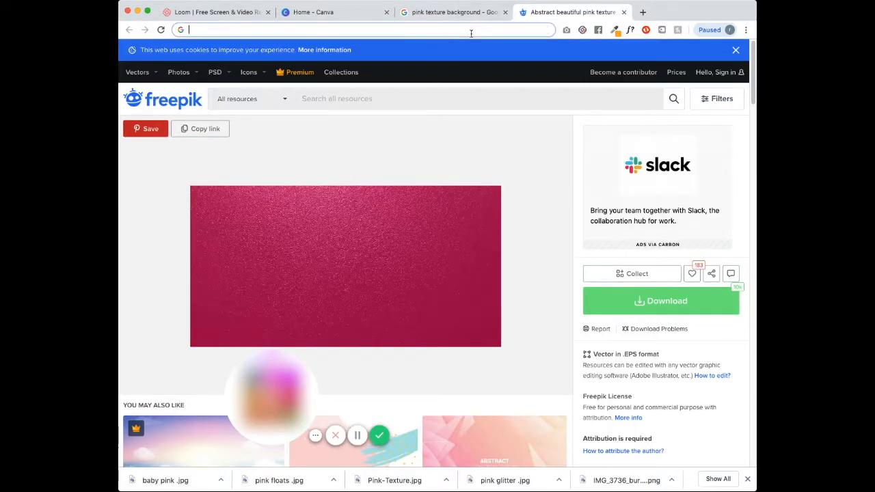
# - Open AngryTools' CSS gradient generator and set the starting colour to near-white #FFF7F9
pyautogui.write('angrytools.com')
pyautogui.press('Return')
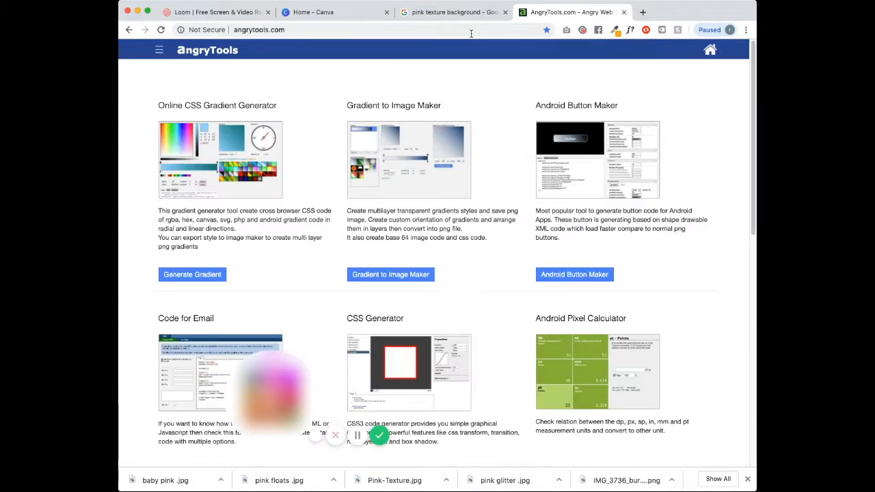
pyautogui.click(191, 276)
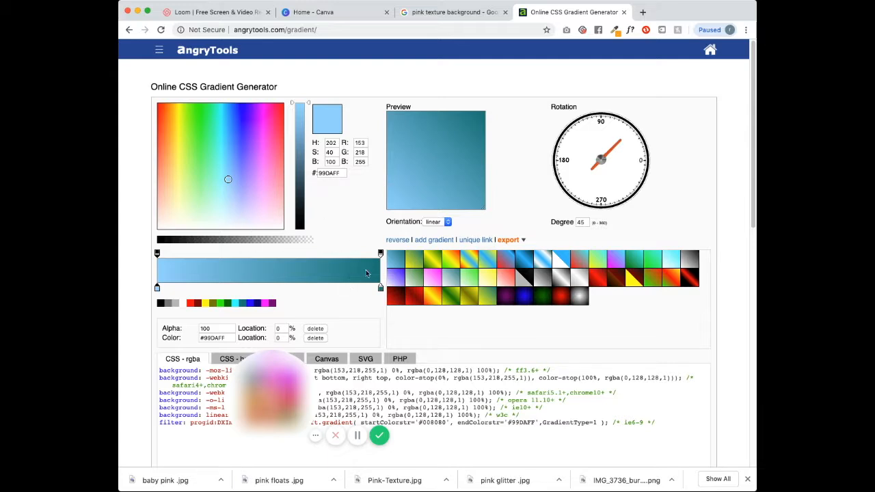
pyautogui.click(291, 241)
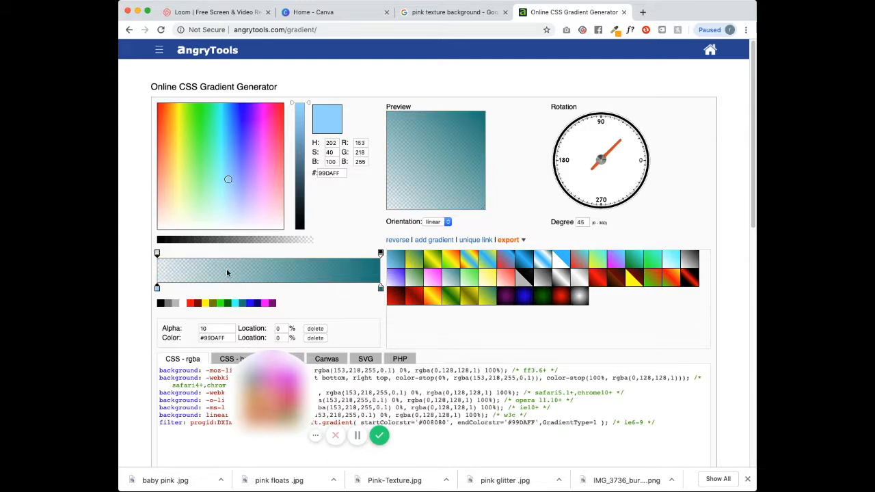
pyautogui.moveTo(158, 293); pyautogui.dragTo(132, 289)
pyautogui.click(266, 203)
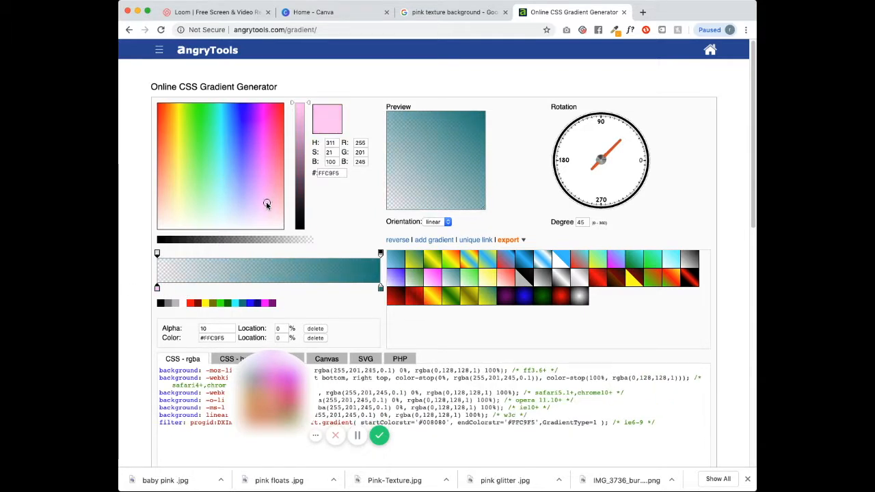
pyautogui.click(157, 293)
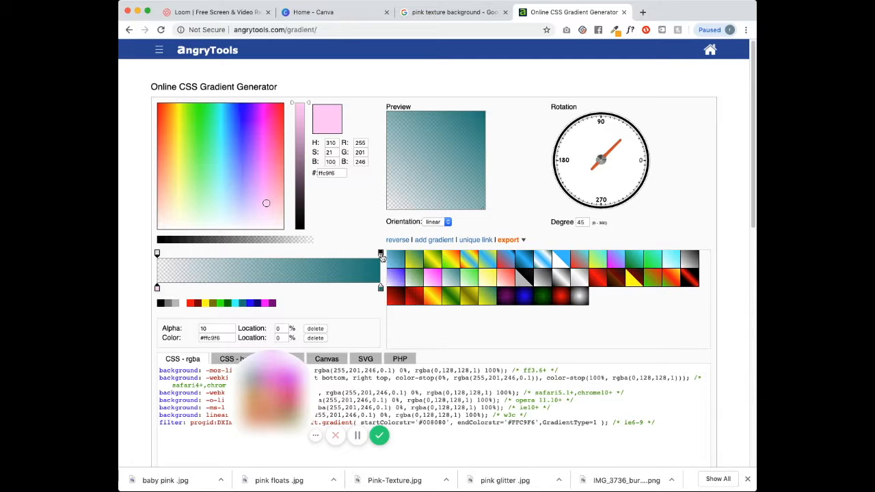
pyautogui.click(280, 226)
# - Add a mauve #806678 stop at 12% and rotate the gradient to 206 degrees
pyautogui.click(379, 287)
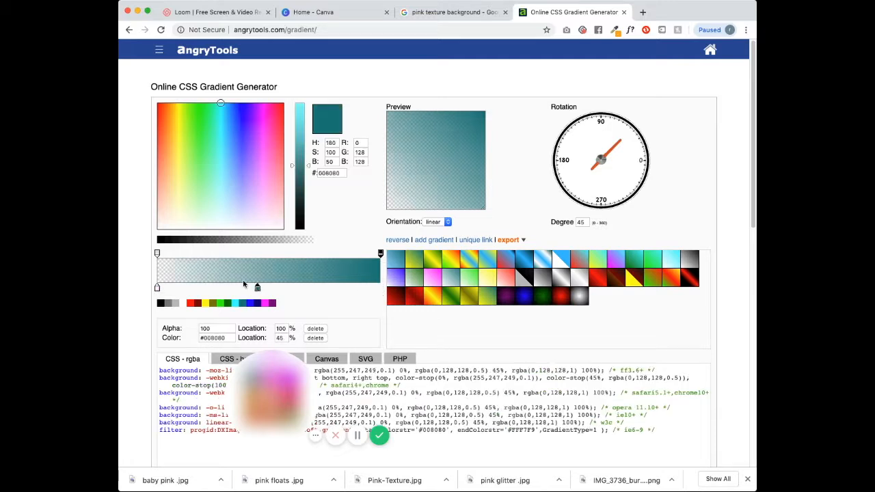
pyautogui.click(157, 253)
pyautogui.click(183, 290)
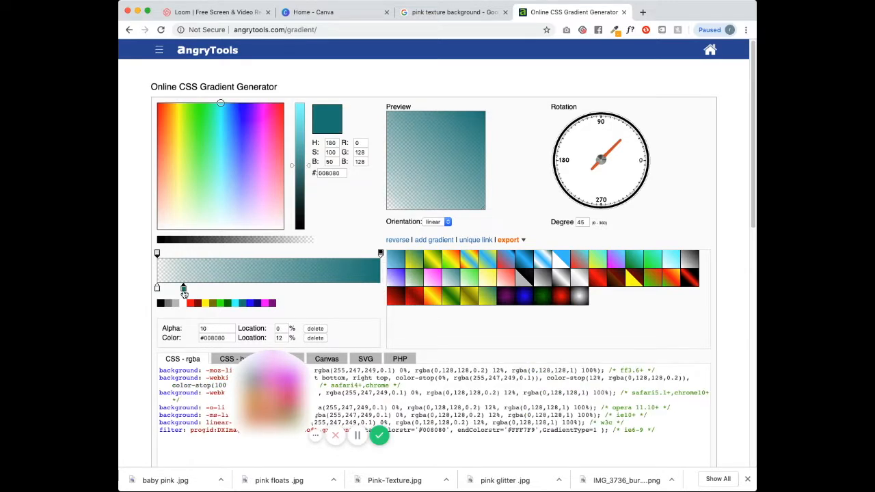
pyautogui.click(269, 205)
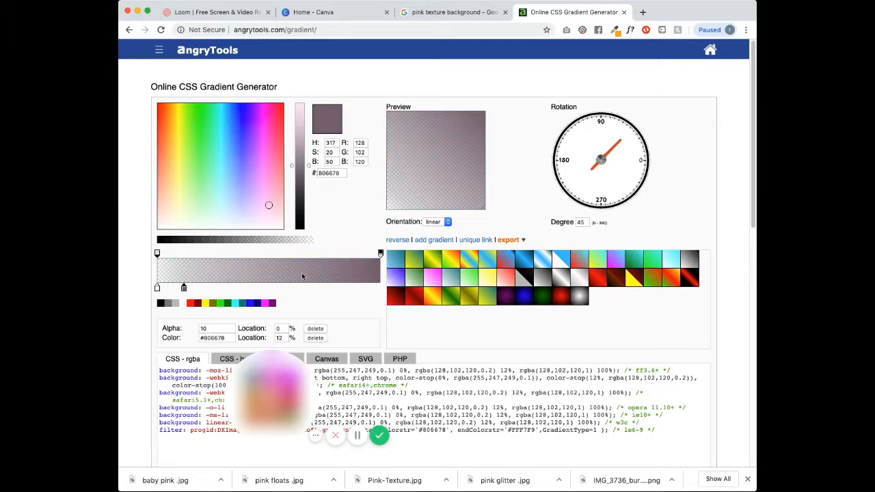
pyautogui.moveTo(619, 144); pyautogui.dragTo(564, 179)
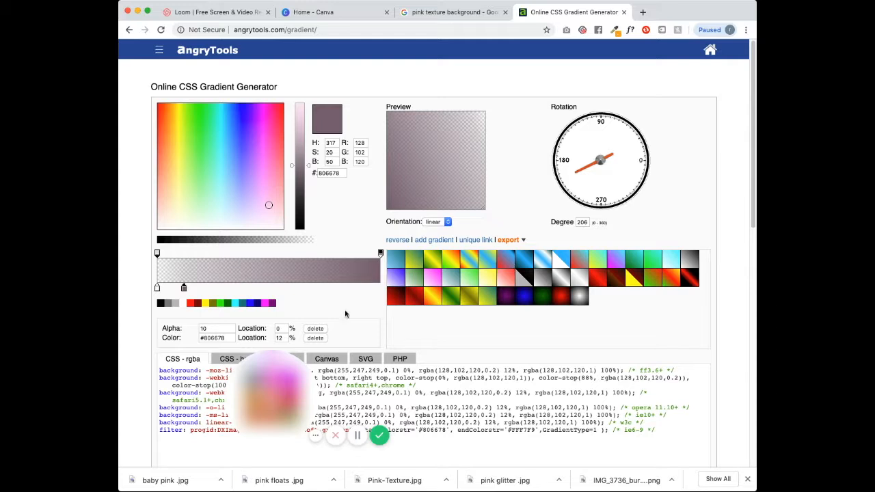
pyautogui.click(512, 240)
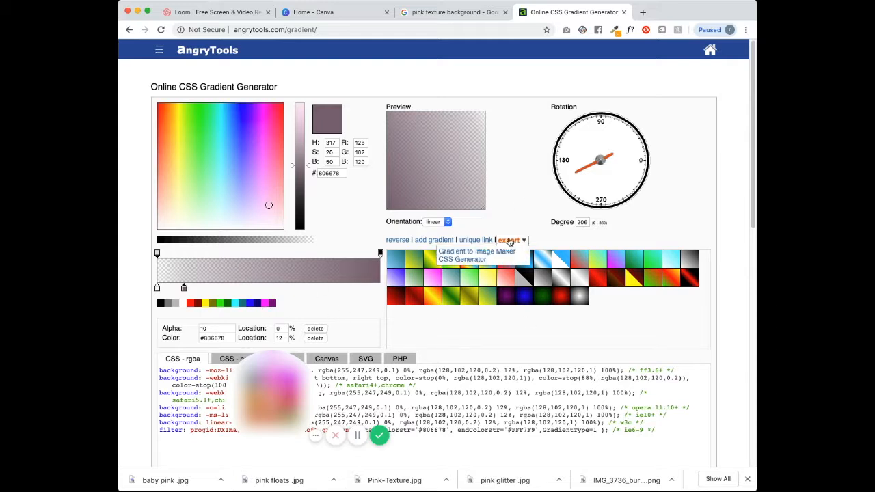
# - Render the mauve gradient at 1080 × 1080 in Gradient to Image Maker and download angryimg (1).png
pyautogui.click(479, 254)
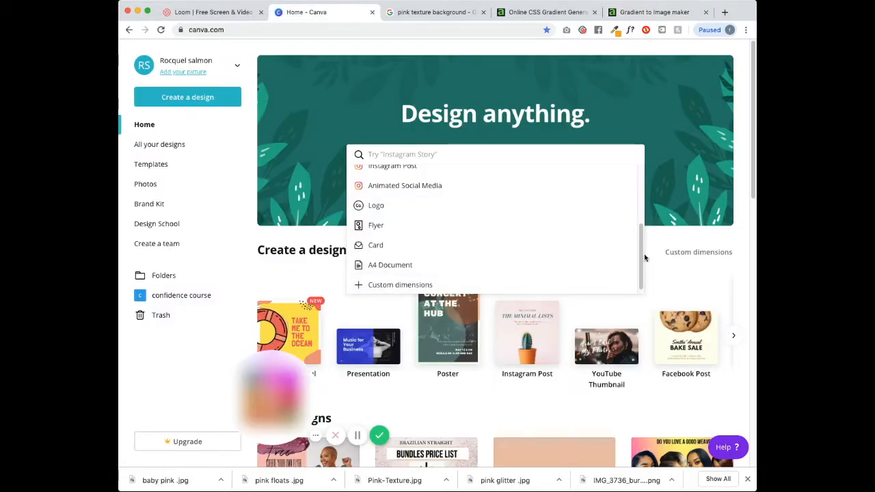
pyautogui.scroll(1, 431, 232)
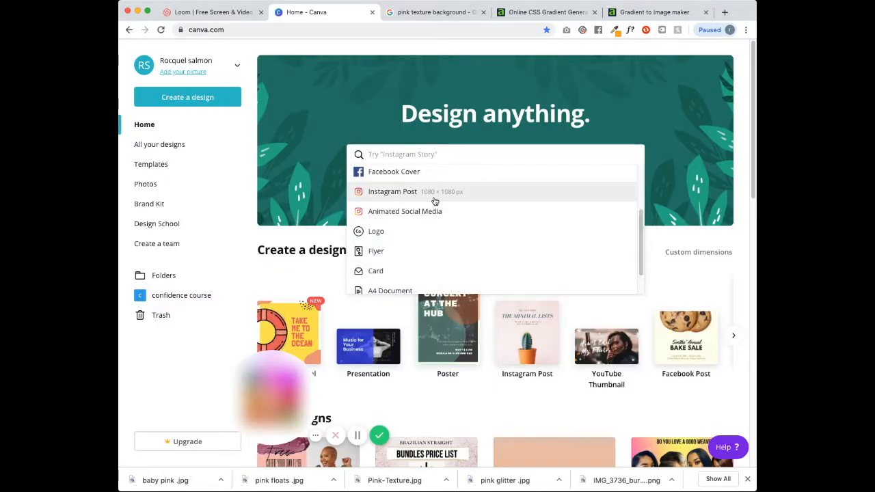
pyautogui.click(641, 17)
pyautogui.doubleClick(584, 302)
pyautogui.press('BackSpace')
pyautogui.click(649, 305)
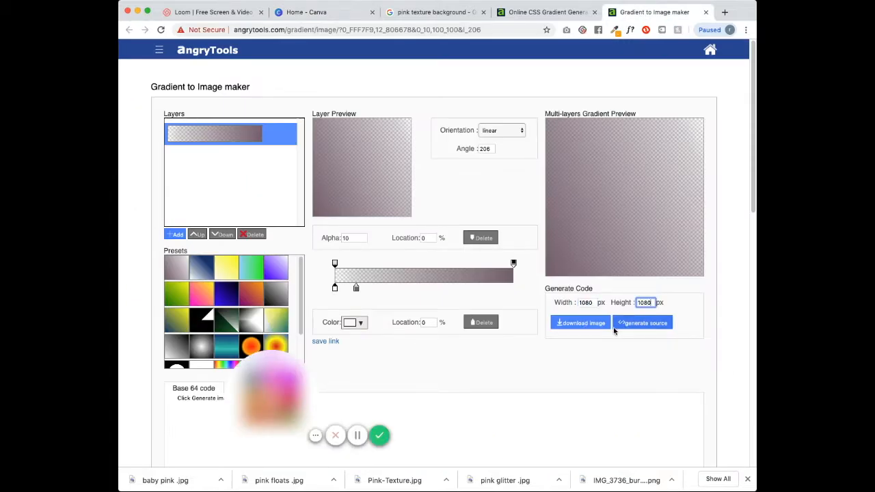
pyautogui.click(635, 328)
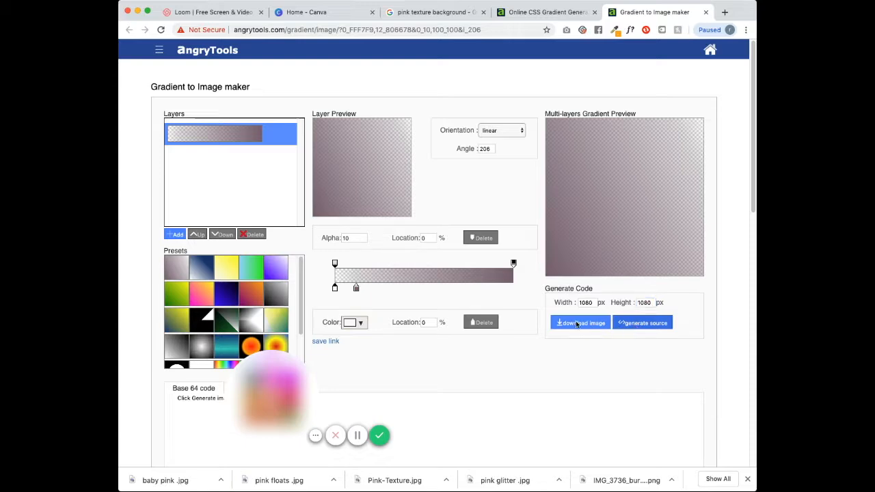
pyautogui.click(640, 324)
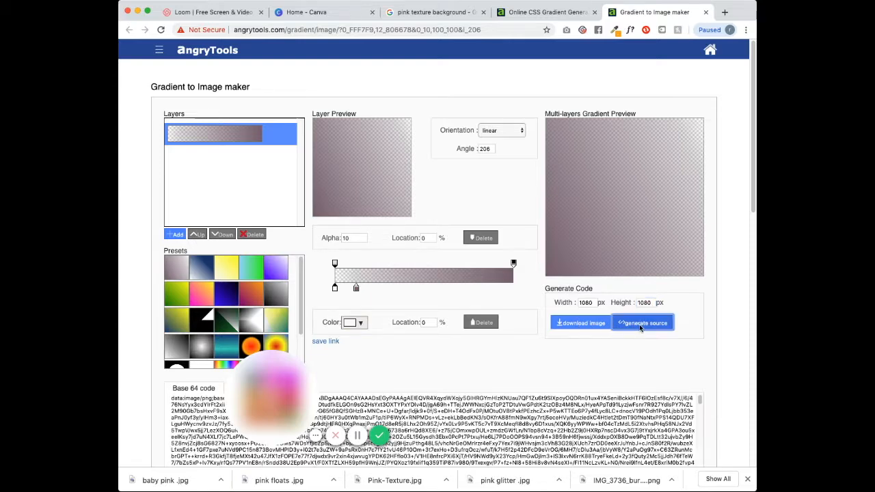
pyautogui.moveTo(752, 205); pyautogui.dragTo(750, 285)
pyautogui.scroll(3, 749, 285)
pyautogui.click(578, 232)
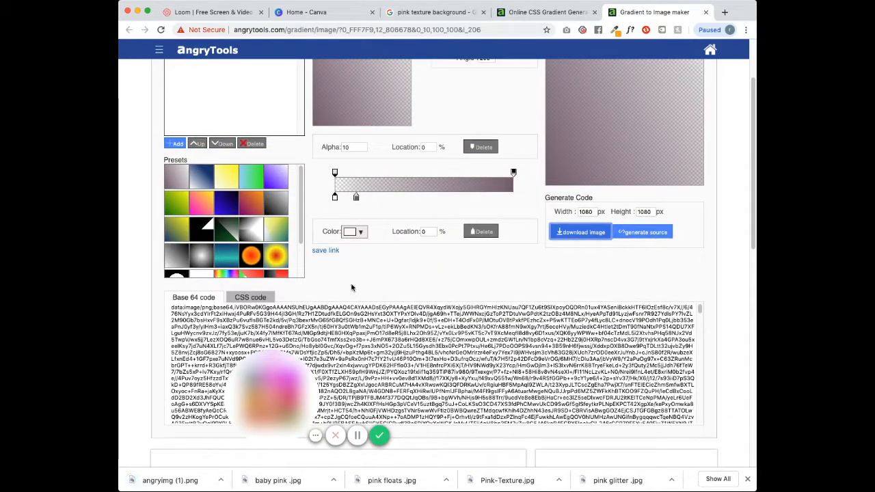
pyautogui.click(545, 12)
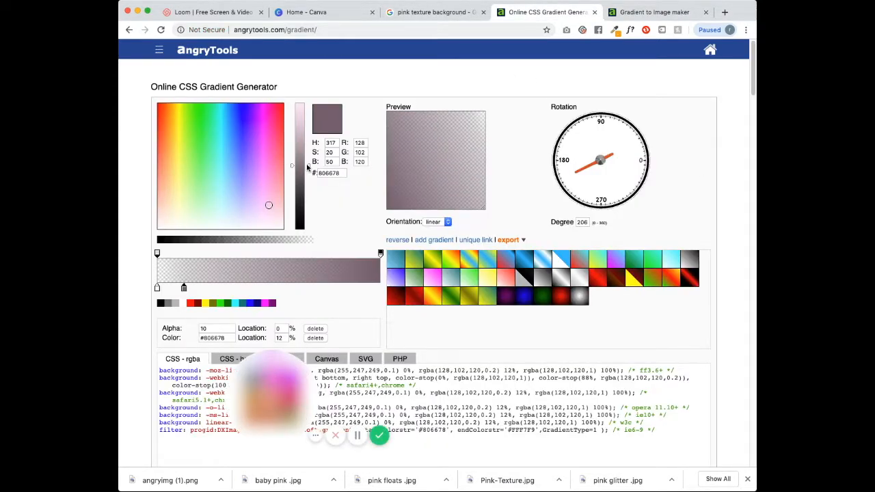
# - Lighten the gradient to pink #E8BADB and rotate it to 176 degrees
pyautogui.moveTo(309, 167); pyautogui.dragTo(305, 118)
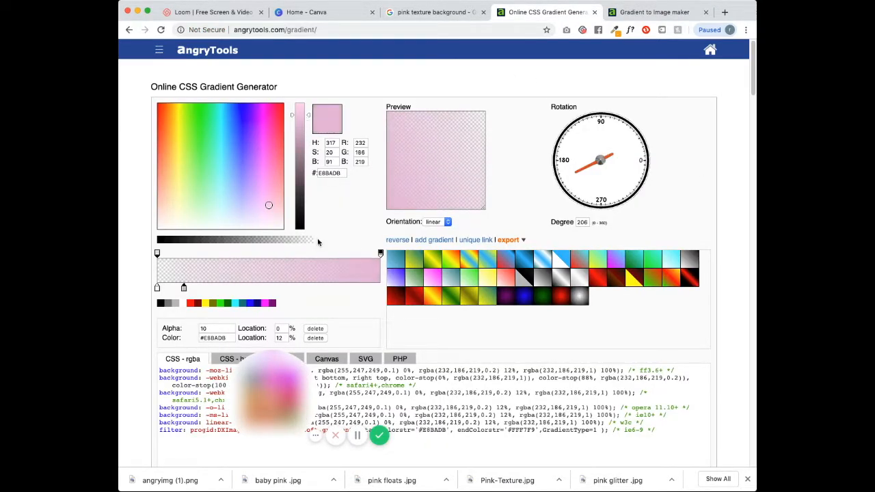
pyautogui.moveTo(596, 164); pyautogui.dragTo(566, 160)
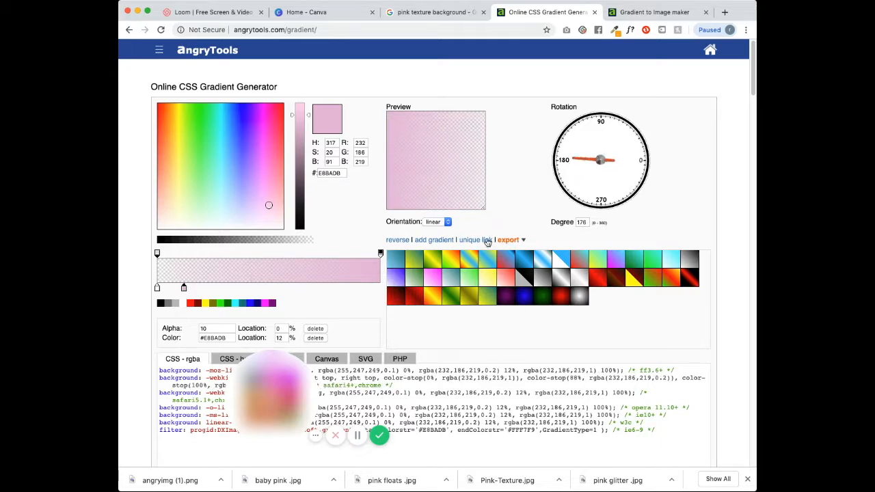
pyautogui.click(509, 243)
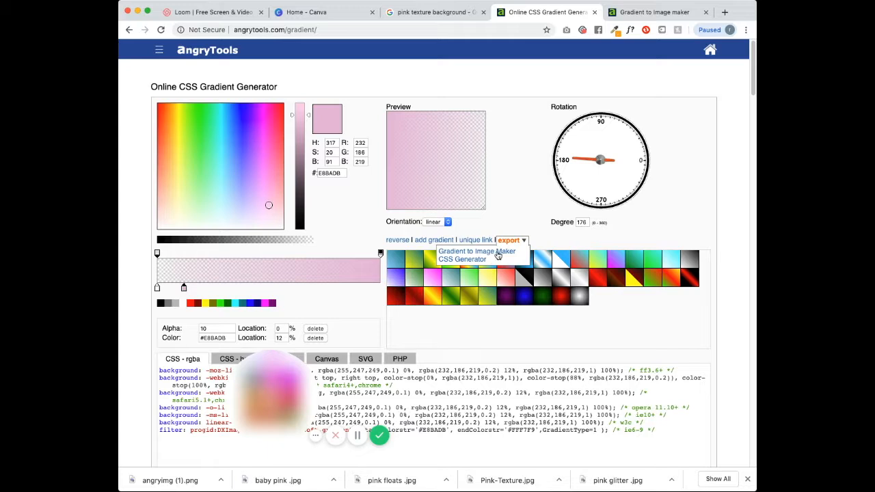
pyautogui.click(500, 252)
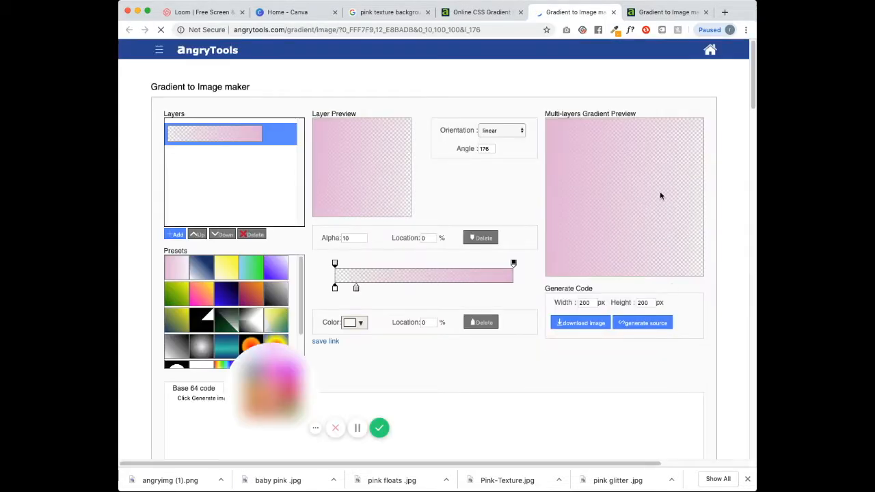
# - Download the pink gradient as a 1080 × 1080 image and close the extra image maker tabs
pyautogui.moveTo(595, 302); pyautogui.dragTo(555, 301)
pyautogui.press('BackSpace')
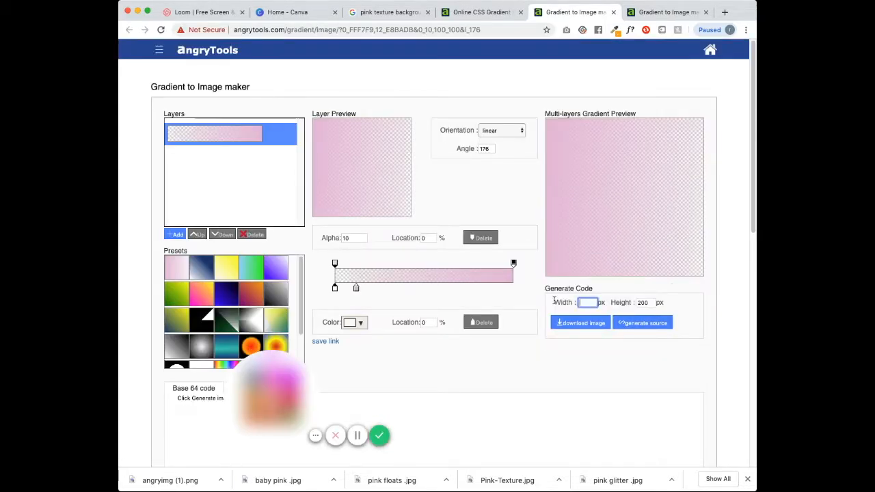
pyautogui.click(646, 302)
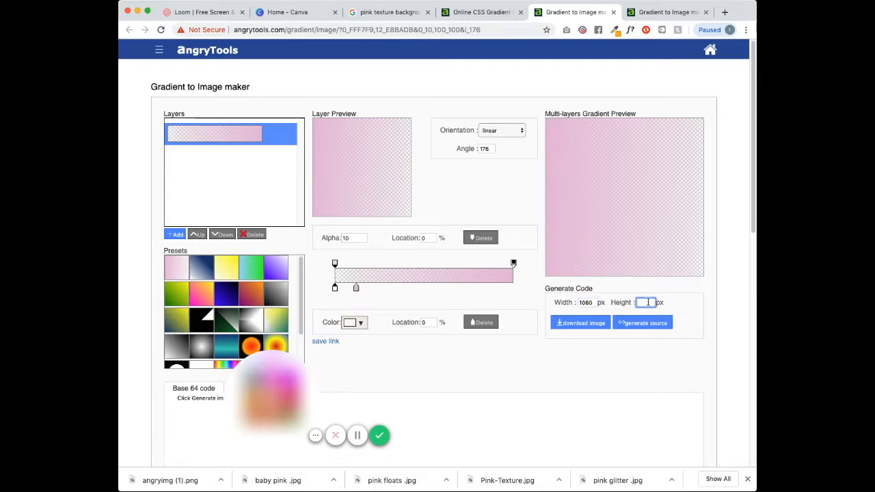
pyautogui.click(586, 322)
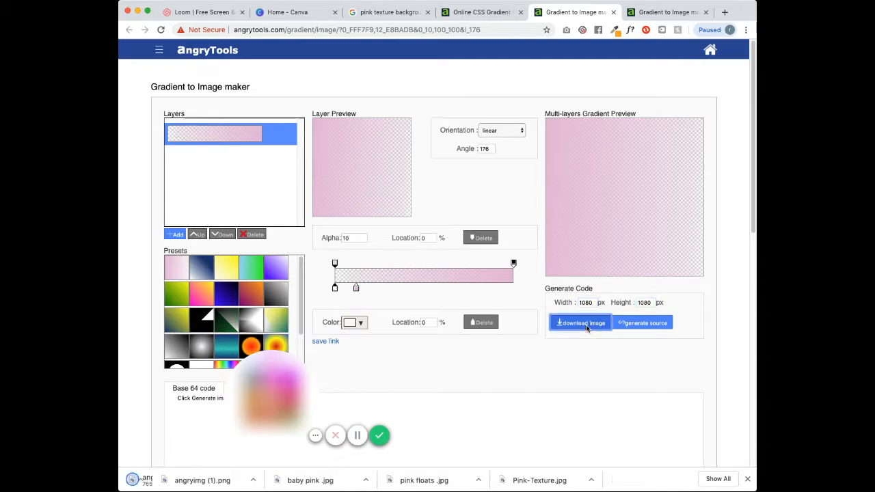
pyautogui.click(612, 13)
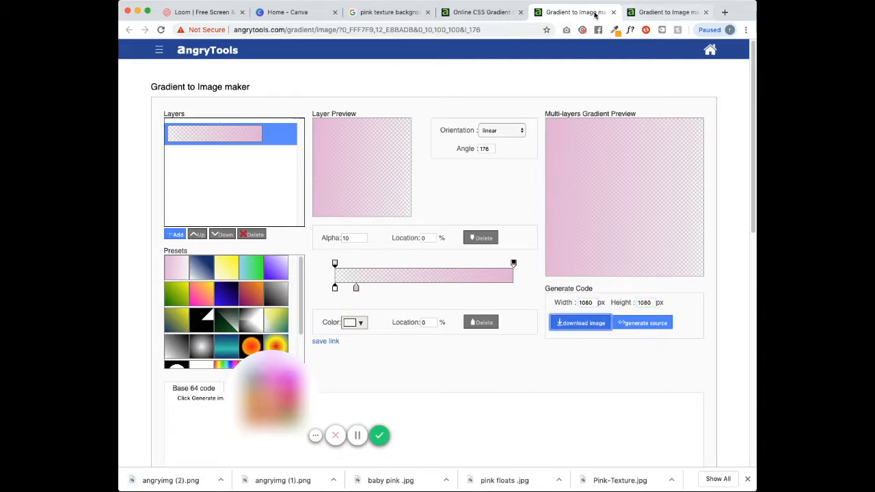
pyautogui.click(705, 13)
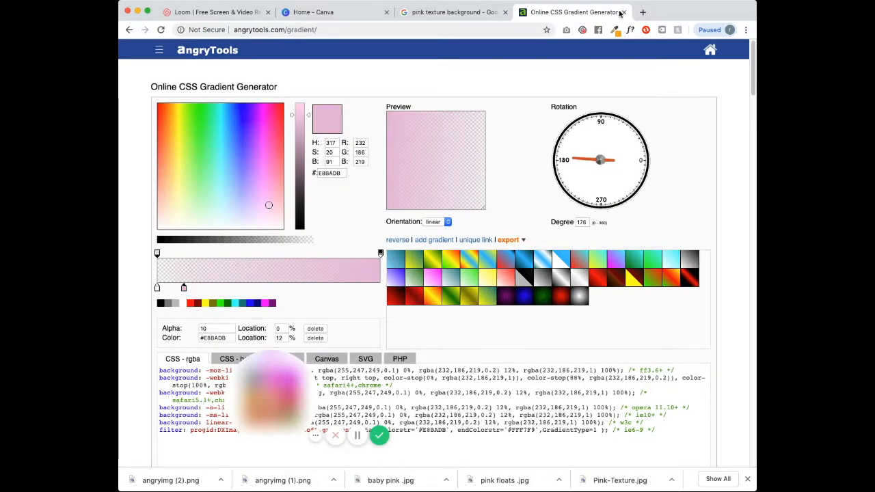
pyautogui.click(402, 27)
pyautogui.press('BackSpace')
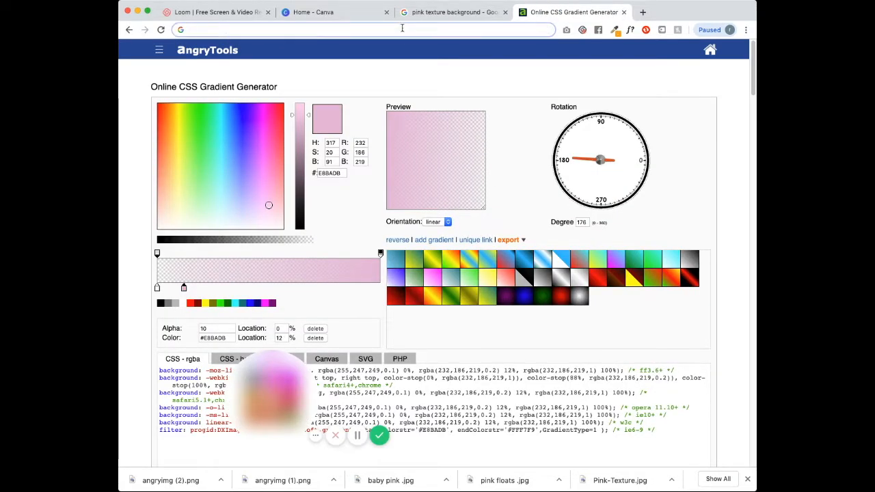
# - Go to dafont.com and filter the Comic fonts to those free for personal use
pyautogui.write('dafont.com')
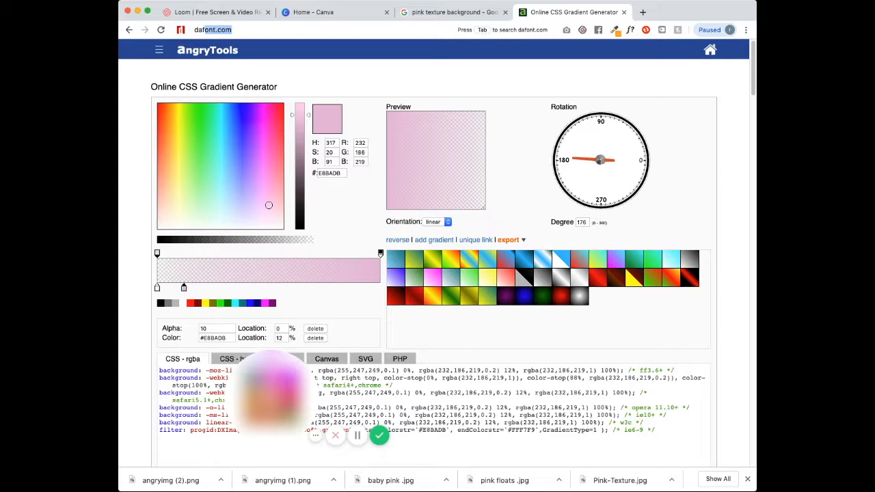
pyautogui.press('Right')
pyautogui.press('Return')
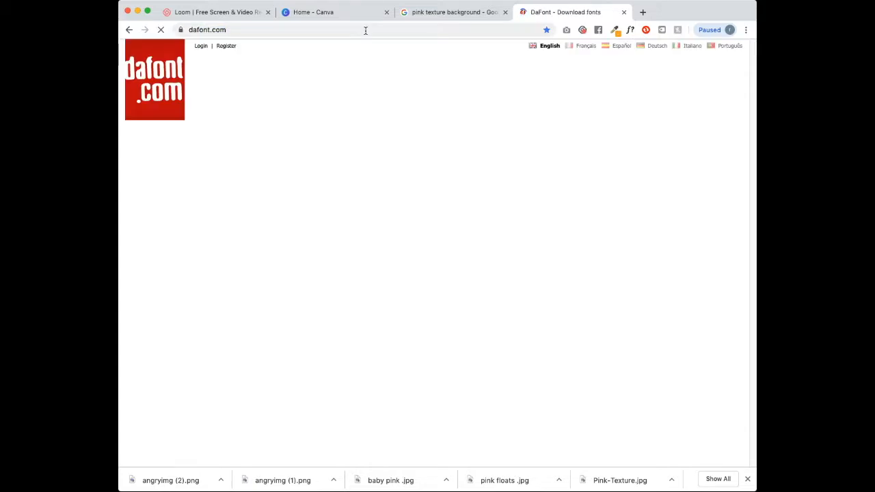
pyautogui.scroll(-10, 752, 175)
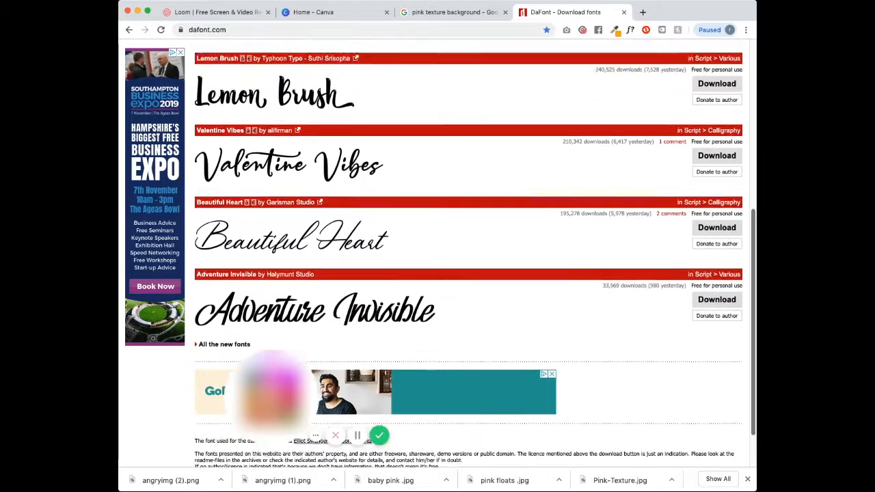
pyautogui.scroll(5, 562, 284)
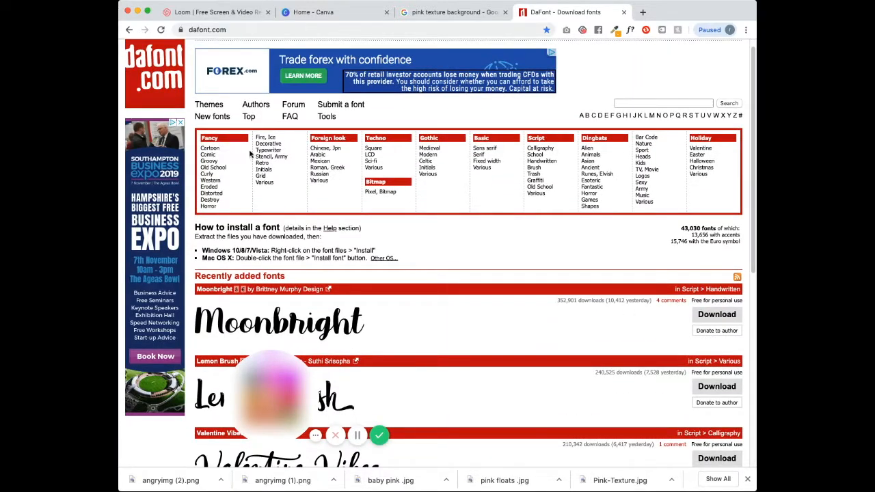
pyautogui.click(208, 154)
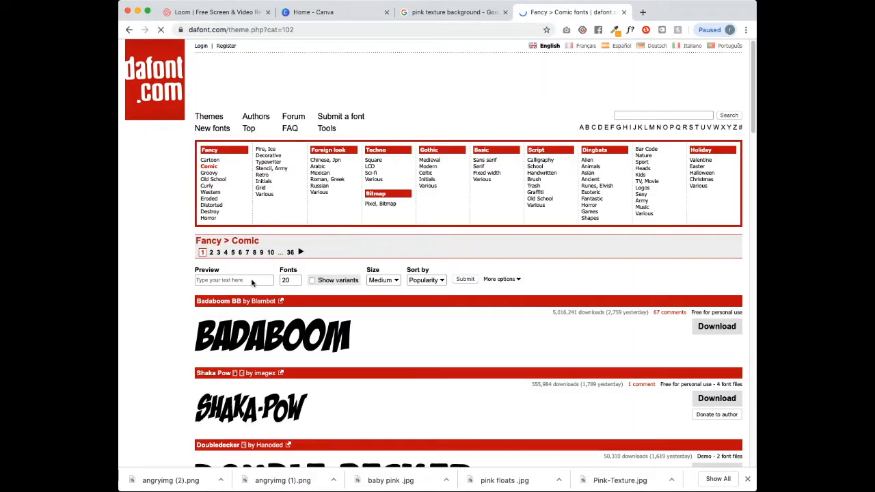
pyautogui.click(501, 280)
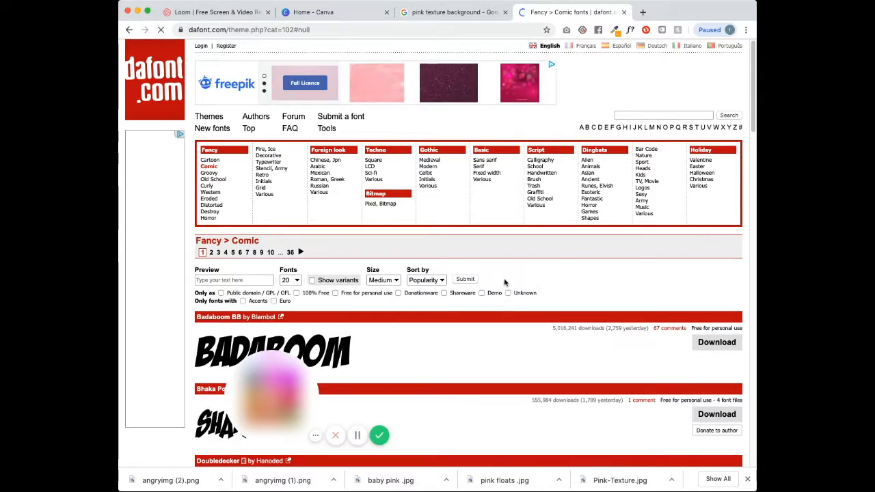
pyautogui.click(335, 292)
pyautogui.moveTo(753, 78)
pyautogui.mouseDown()
pyautogui.moveTo(753, 263)
pyautogui.moveTo(753, 79)
pyautogui.mouseUp()
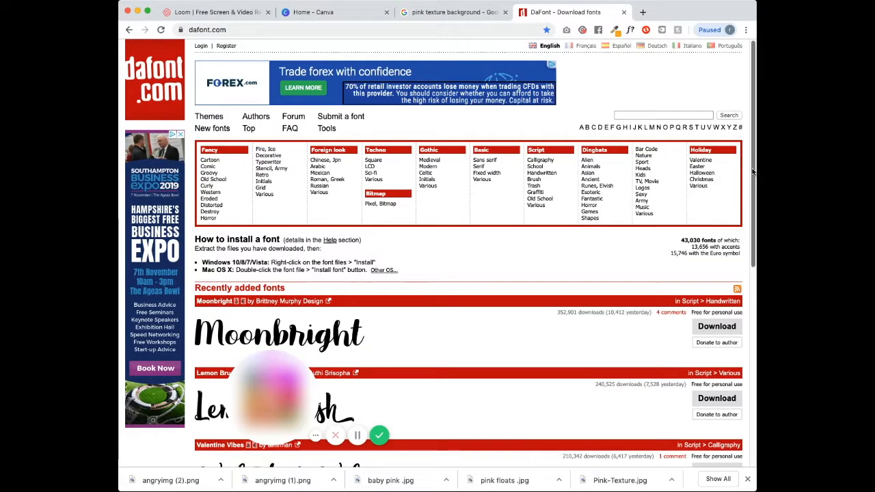
# - Reapply the Comic category with the free-for-personal-use filter, browse the list, then close DaFont
pyautogui.scroll(-10, 753, 171)
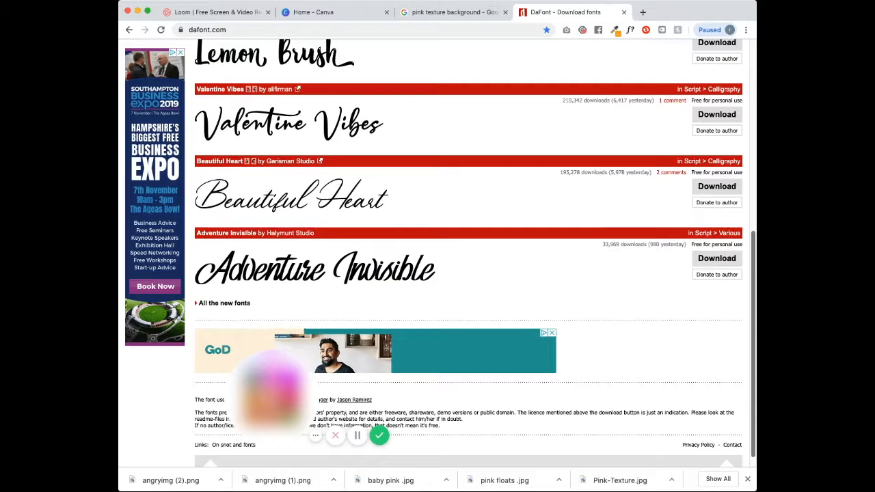
pyautogui.scroll(12, 475, 253)
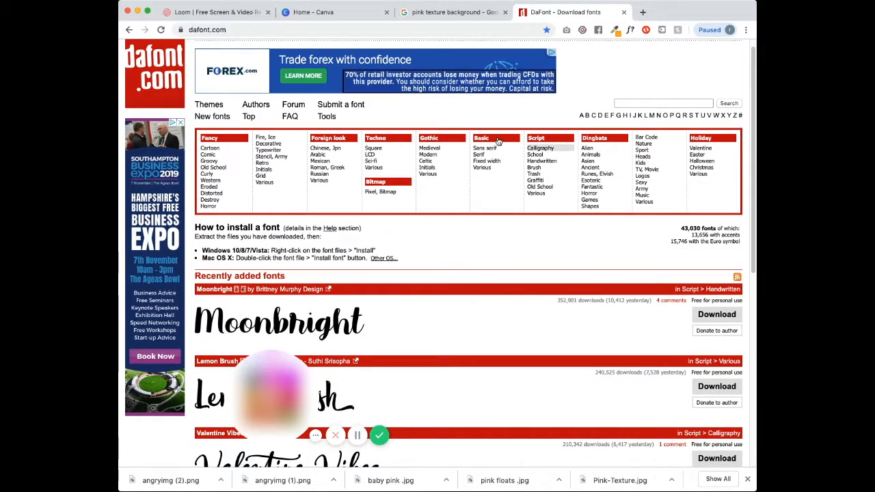
pyautogui.click(212, 157)
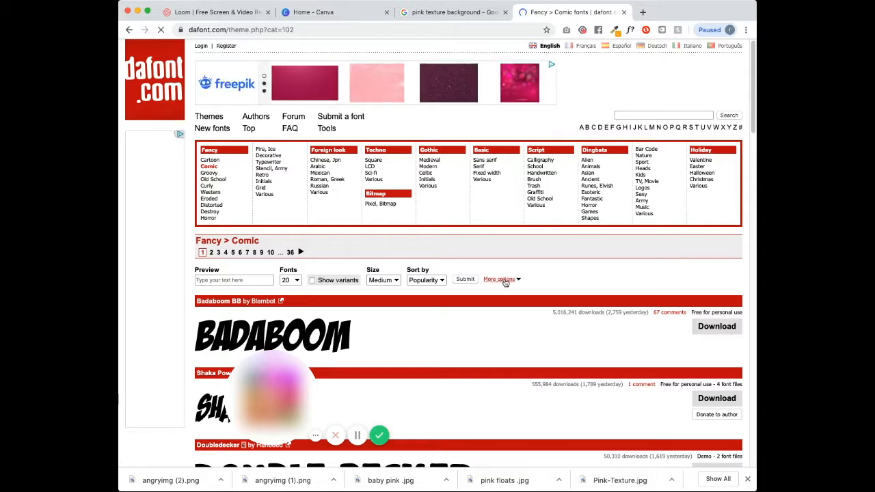
pyautogui.click(499, 280)
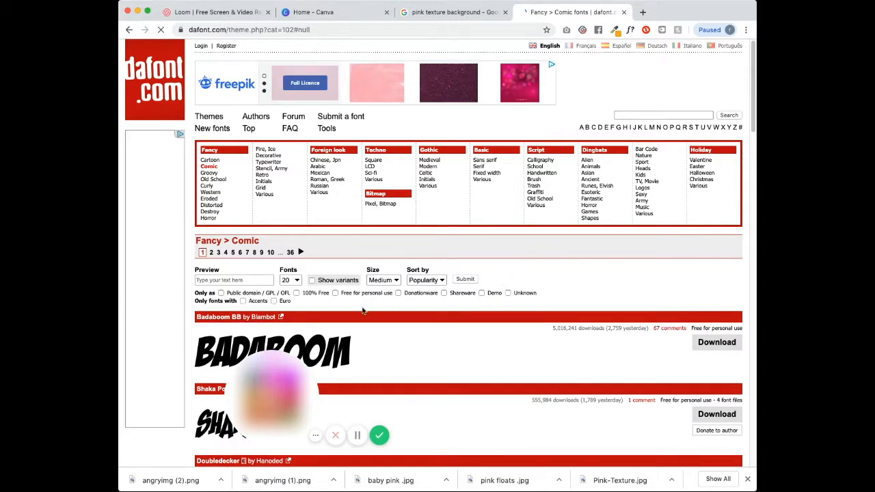
pyautogui.click(335, 293)
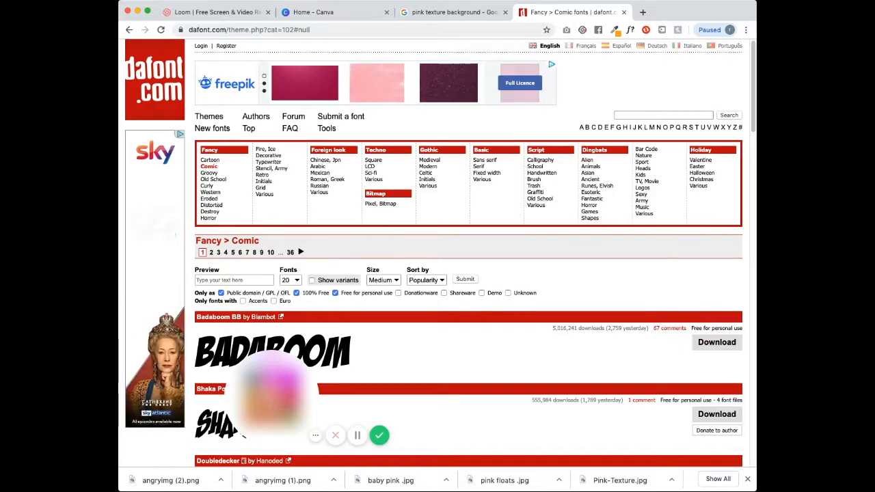
pyautogui.moveTo(753, 128); pyautogui.dragTo(740, 69)
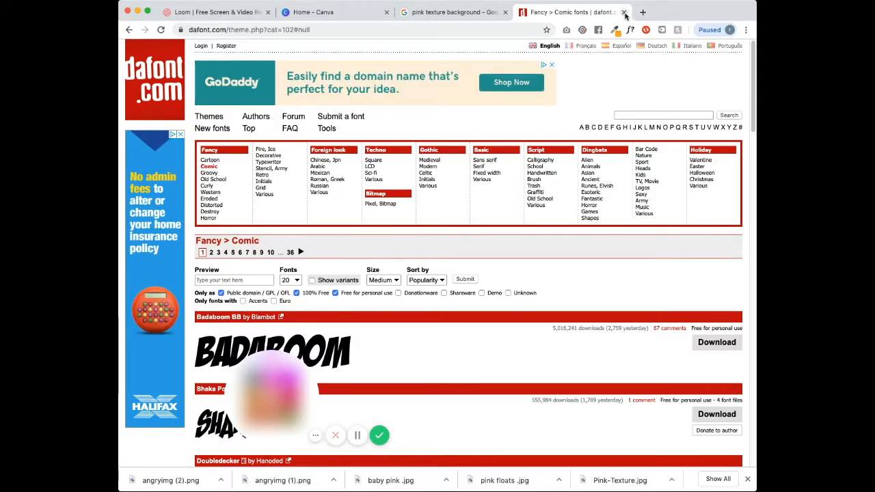
pyautogui.click(622, 12)
# - Start a 1080×1080 Square Video Post and add a heading in Permanent Marker
pyautogui.scroll(-5, 620, 234)
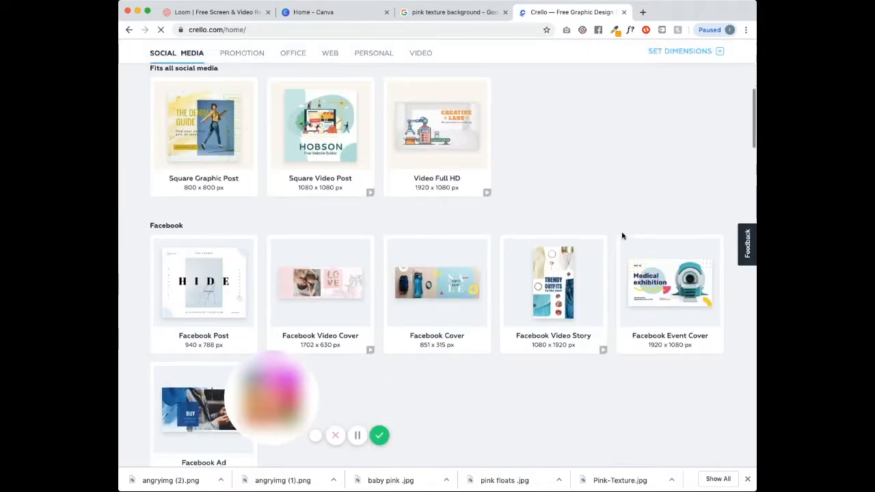
pyautogui.click(320, 123)
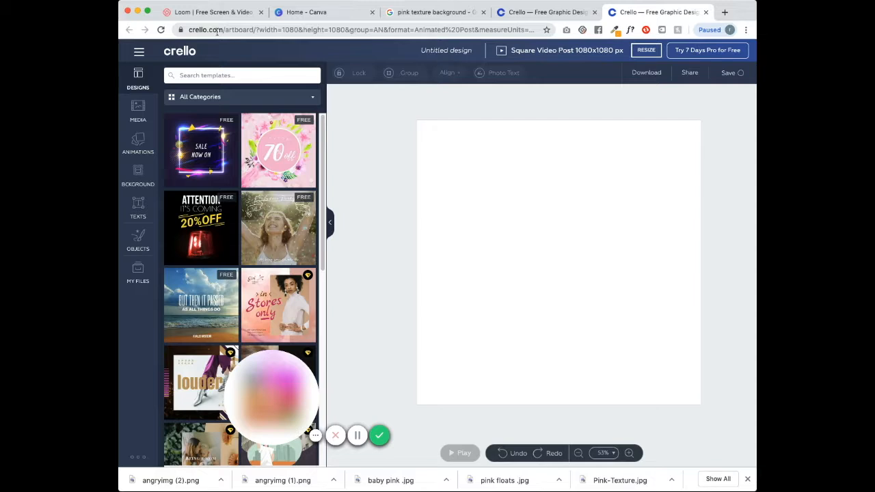
pyautogui.click(138, 205)
pyautogui.click(240, 108)
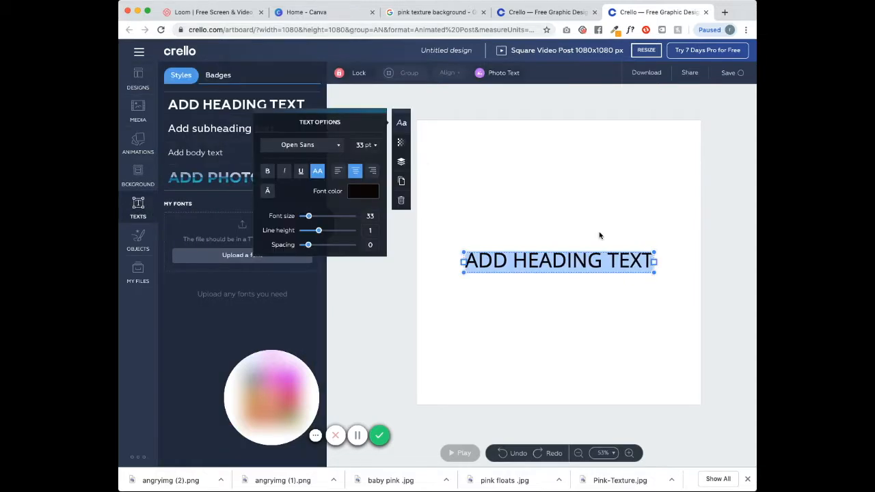
pyautogui.click(337, 145)
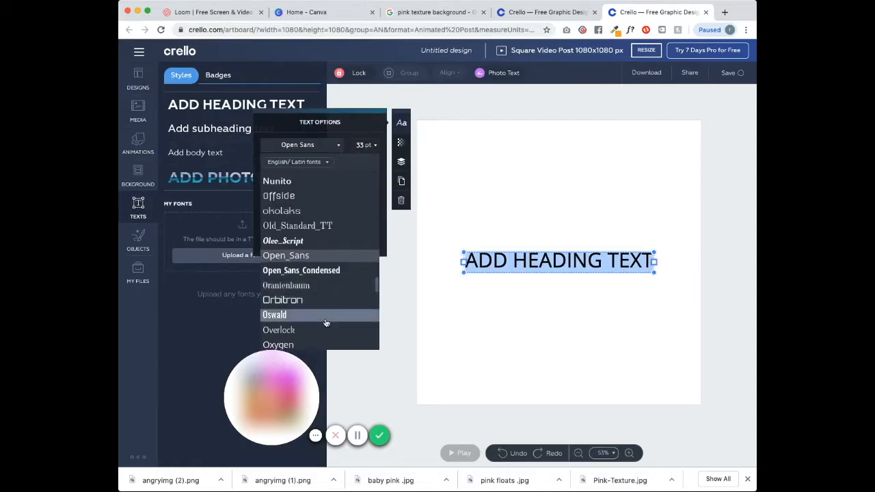
pyautogui.scroll(-3, 332, 303)
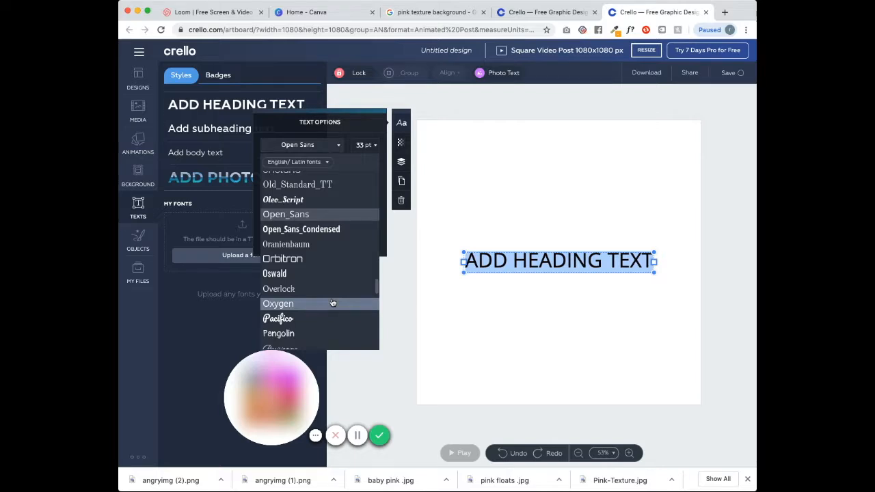
pyautogui.scroll(-10, 342, 302)
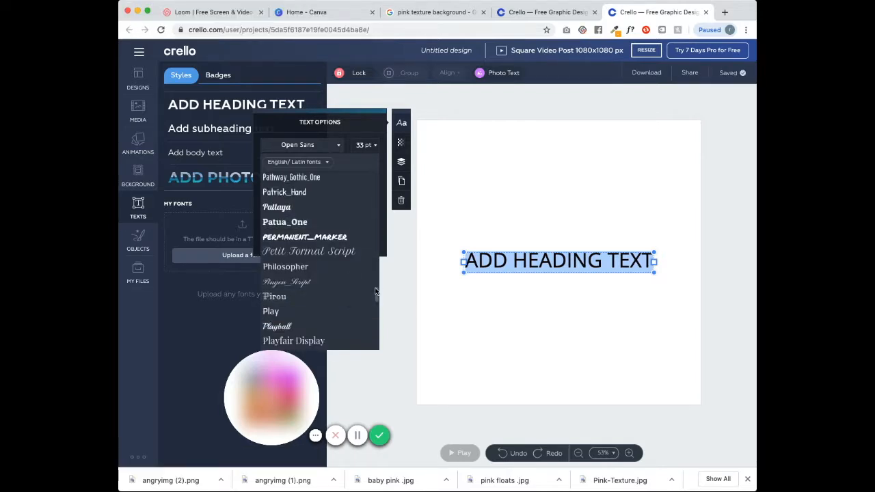
pyautogui.click(334, 236)
# - Make the heading read BUNDLE DEALS at 112 pt, centre it, and upload Pink-Texture.jpg
pyautogui.click(584, 281)
pyautogui.press('BackSpace')
pyautogui.press('BackSpace')
pyautogui.press('BackSpace')
pyautogui.press('BackSpace')
pyautogui.press('BackSpace')
pyautogui.press('BackSpace')
pyautogui.press('BackSpace')
pyautogui.press('BackSpace')
pyautogui.press('BackSpace')
pyautogui.press('BackSpace')
pyautogui.press('BackSpace')
pyautogui.press('BackSpace')
pyautogui.press('BackSpace')
pyautogui.press('BackSpace')
pyautogui.press('BackSpace')
pyautogui.press('BackSpace')
pyautogui.write('BU')
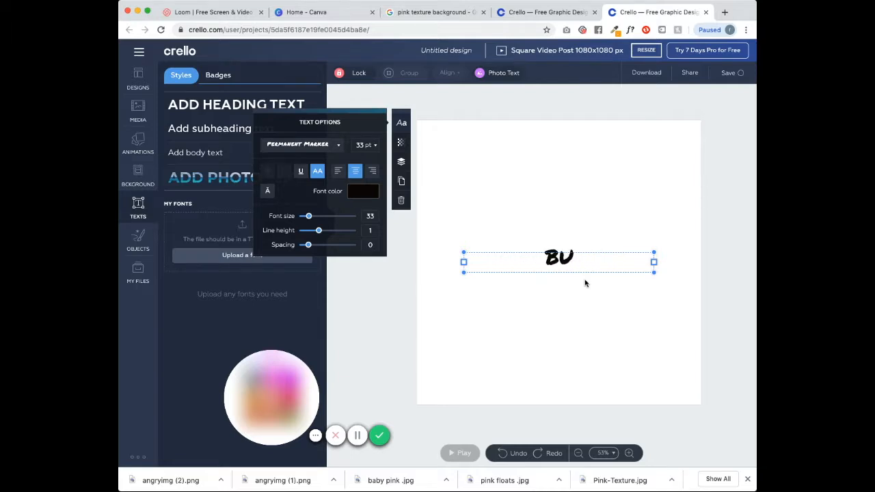
pyautogui.write('NDLE DEALS')
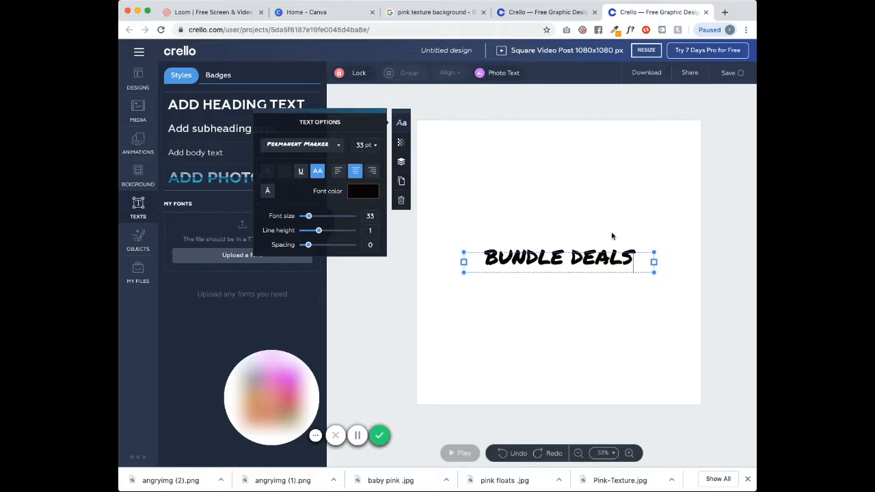
pyautogui.click(366, 145)
pyautogui.click(364, 282)
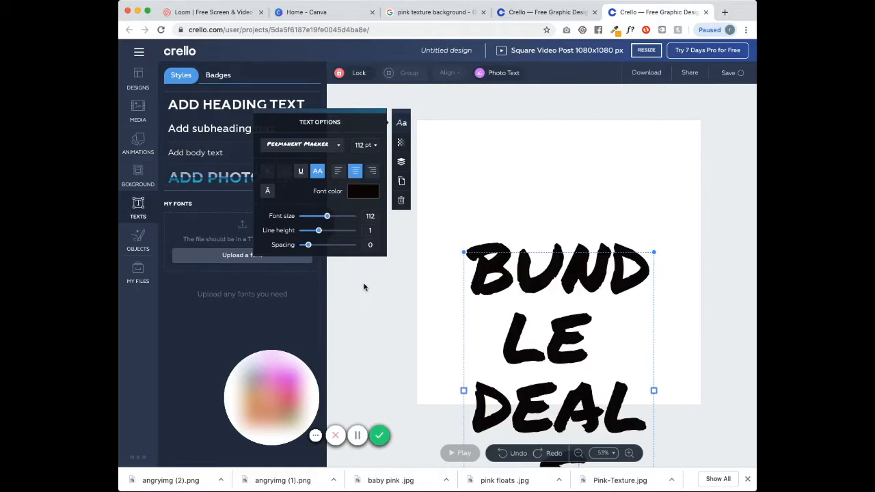
pyautogui.moveTo(464, 391); pyautogui.dragTo(370, 390)
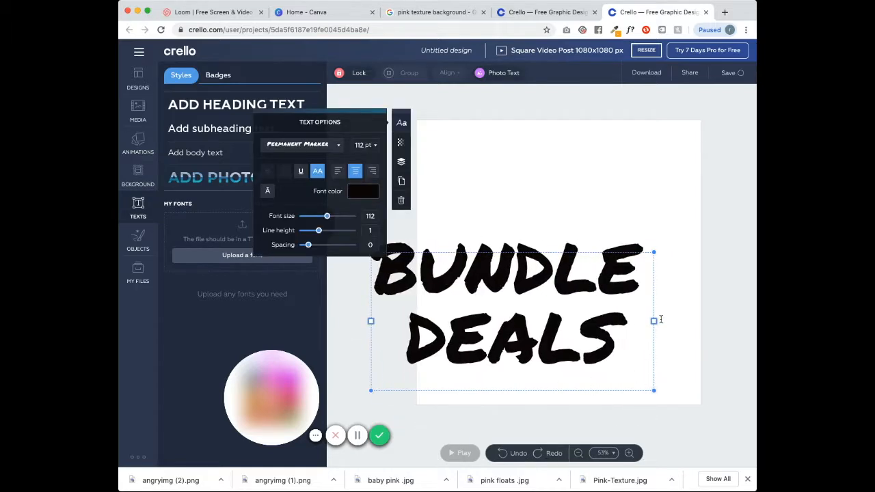
pyautogui.moveTo(656, 320); pyautogui.dragTo(681, 320)
pyautogui.moveTo(585, 253); pyautogui.dragTo(625, 219)
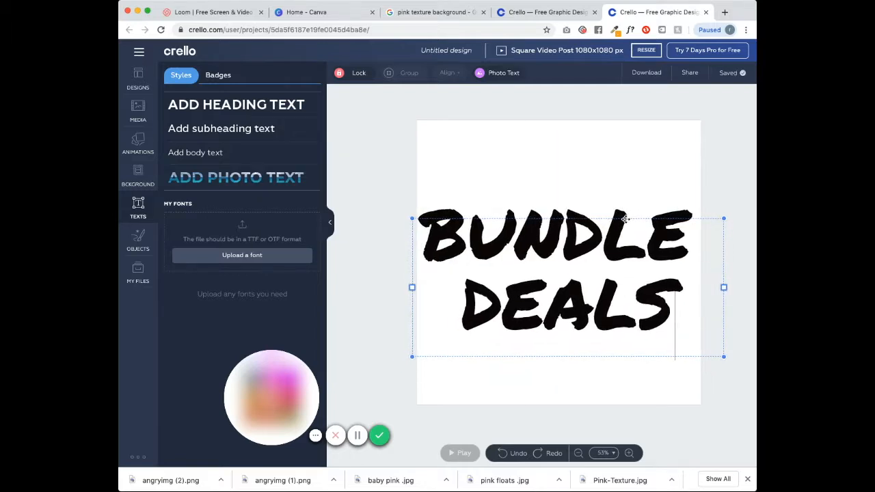
pyautogui.click(383, 332)
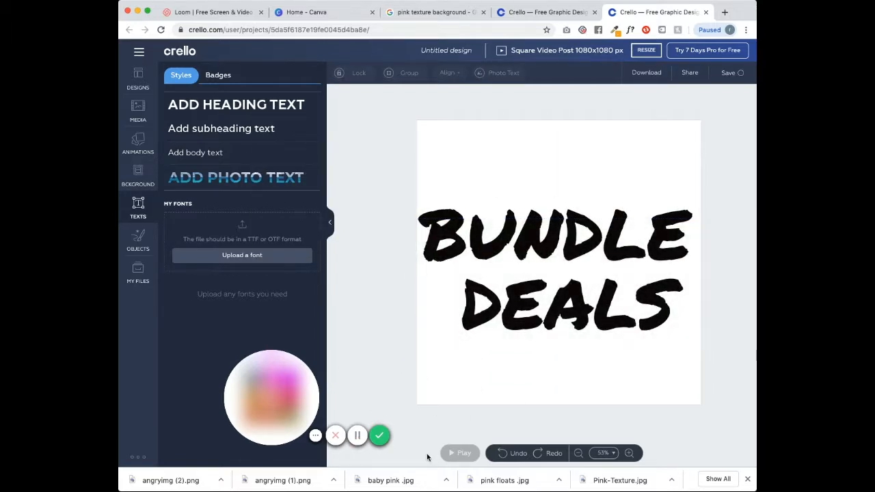
pyautogui.moveTo(604, 482); pyautogui.dragTo(207, 276)
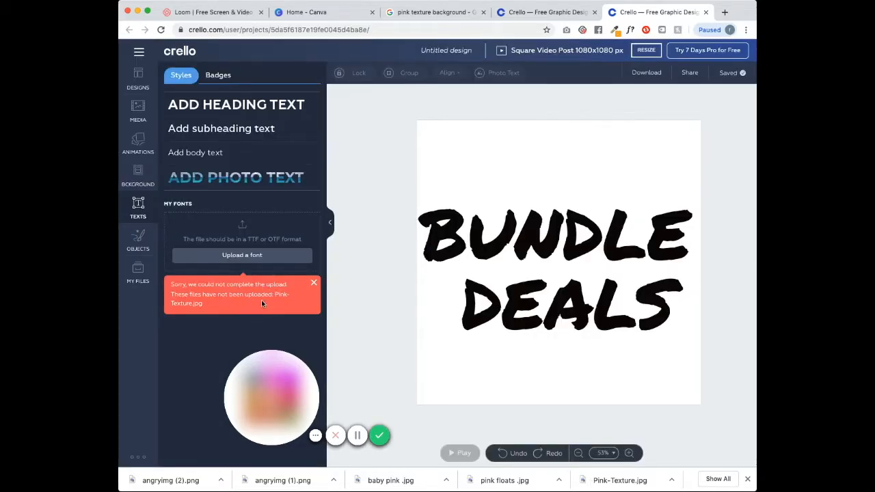
pyautogui.moveTo(612, 485); pyautogui.dragTo(255, 245)
# - Fill the BUNDLE DEALS lettering with Pink-Texture.jpg and download the design as a transparent PNG
pyautogui.click(140, 274)
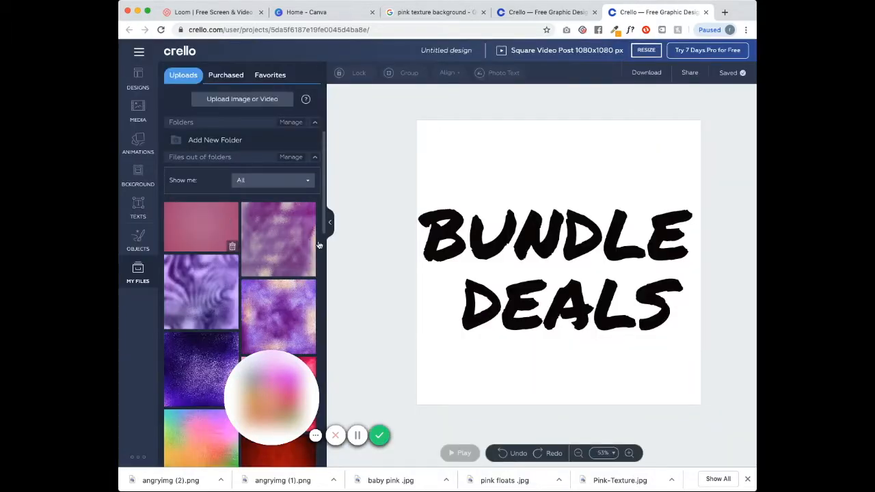
pyautogui.moveTo(225, 213); pyautogui.dragTo(579, 260)
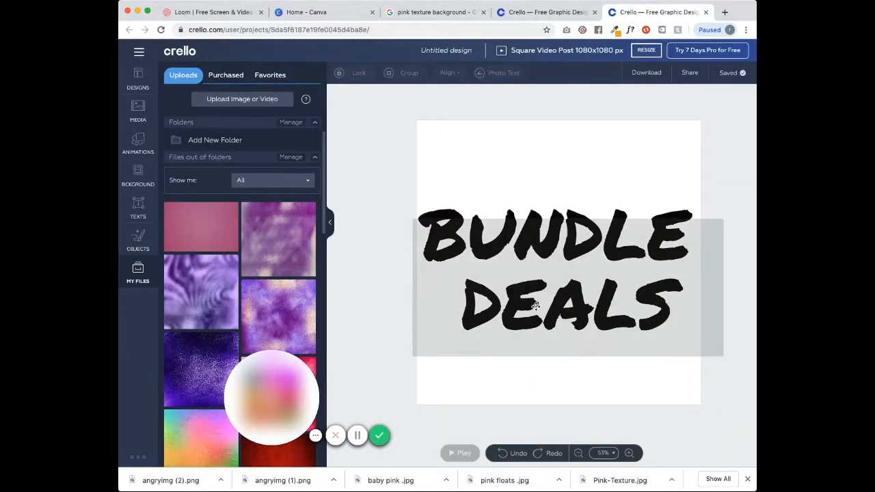
pyautogui.moveTo(535, 306); pyautogui.dragTo(535, 306)
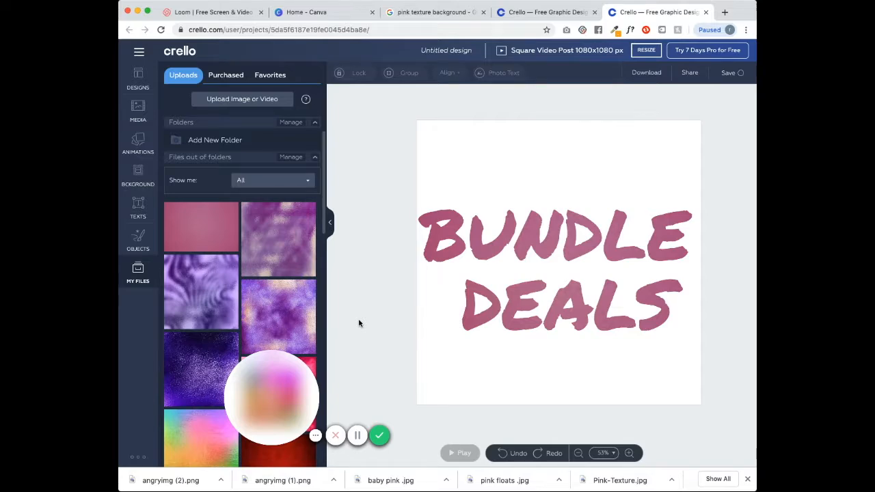
pyautogui.moveTo(323, 229); pyautogui.dragTo(343, 234)
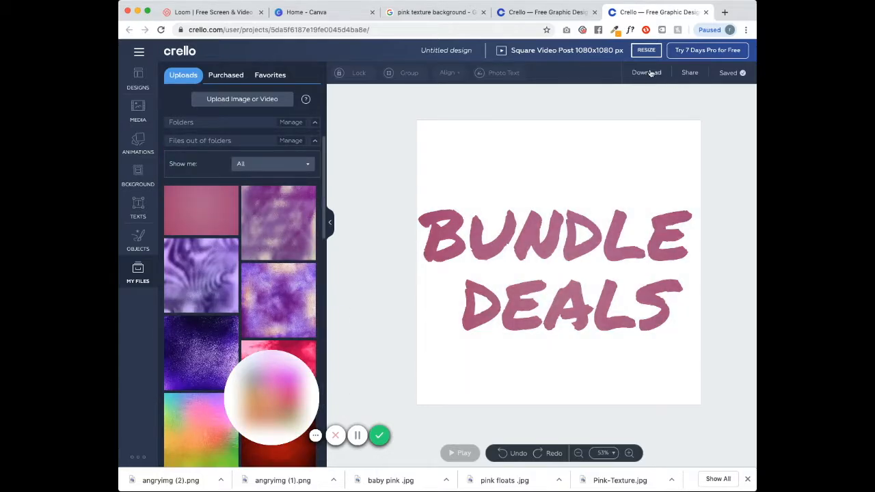
pyautogui.click(646, 73)
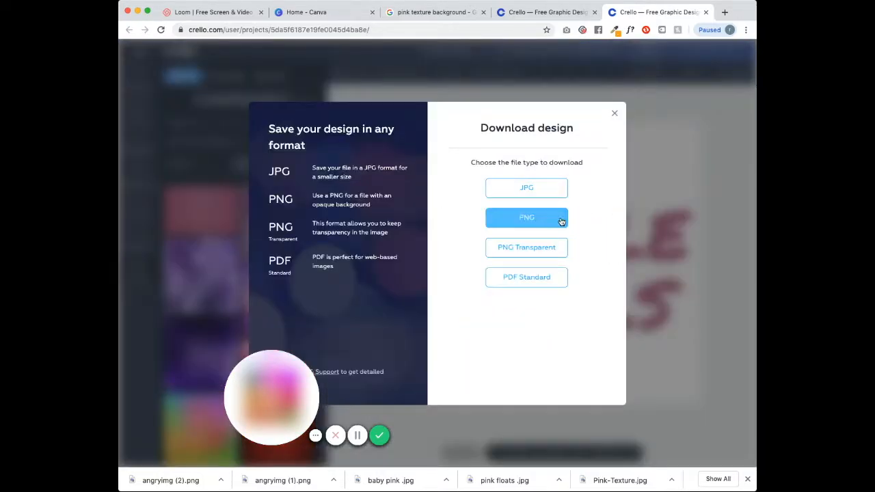
pyautogui.click(532, 247)
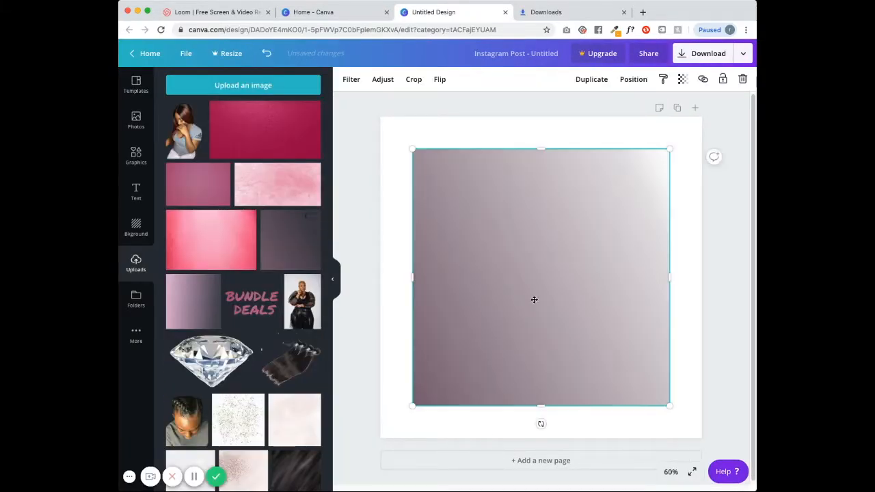
# - Position and resize the pink gradient images on the page, then delete the extra one
pyautogui.moveTo(533, 299); pyautogui.dragTo(500, 270)
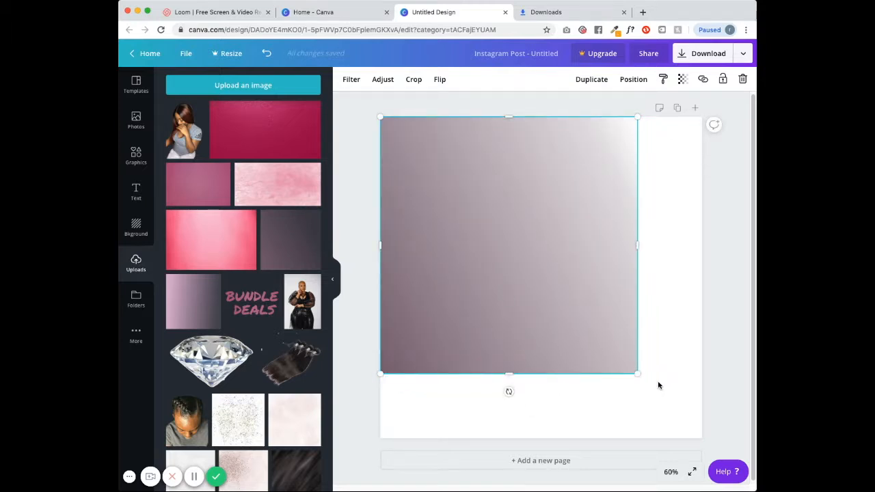
pyautogui.moveTo(635, 372); pyautogui.dragTo(707, 429)
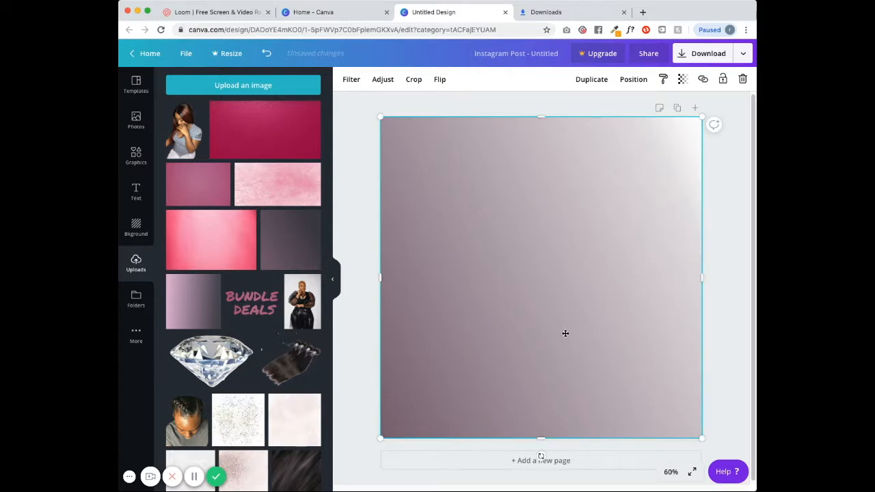
pyautogui.click(177, 306)
pyautogui.moveTo(476, 279); pyautogui.dragTo(443, 249)
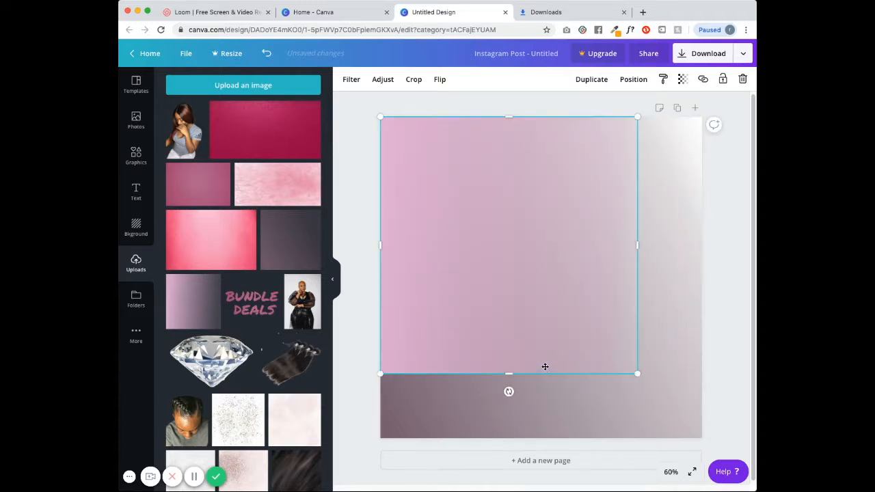
pyautogui.moveTo(509, 375); pyautogui.dragTo(510, 438)
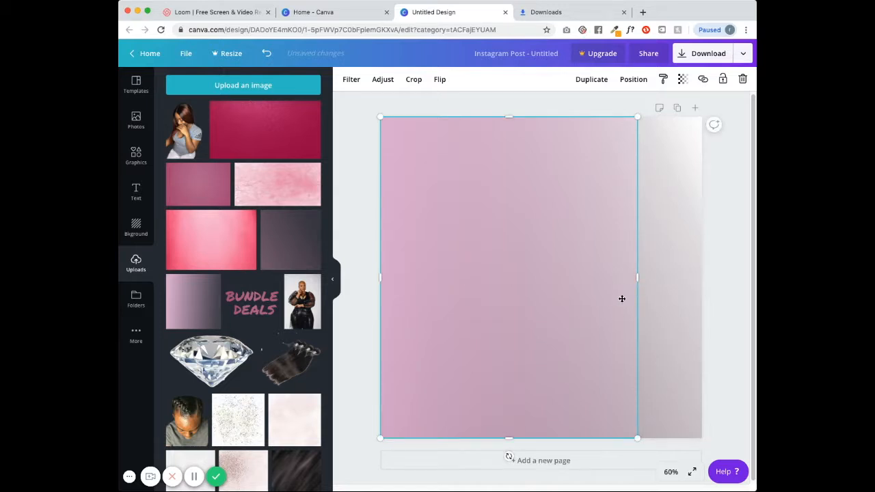
pyautogui.moveTo(637, 277); pyautogui.dragTo(665, 277)
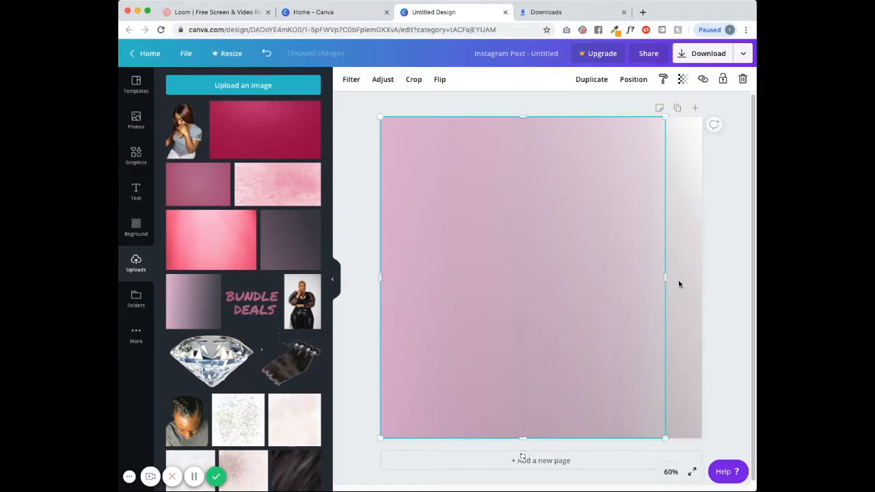
pyautogui.moveTo(665, 278); pyautogui.dragTo(534, 285)
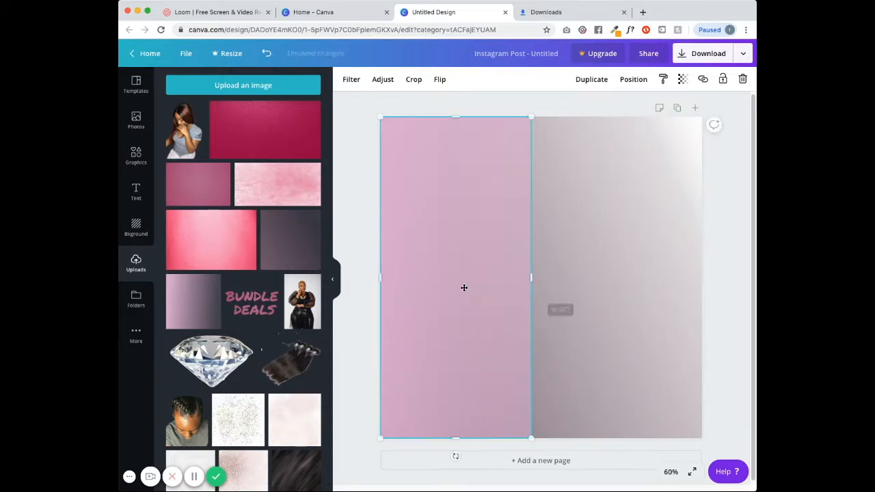
pyautogui.press('Delete')
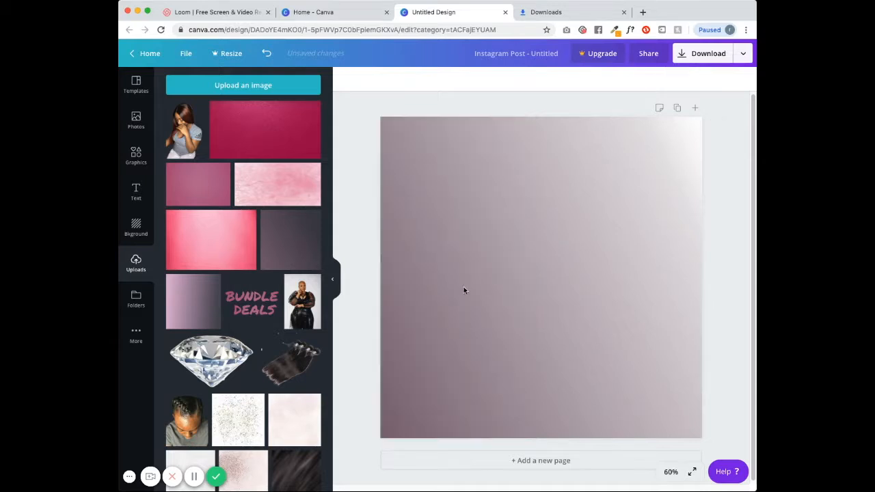
# - Align the left and right gradient halves edge to edge across the top of the page
pyautogui.click(609, 267)
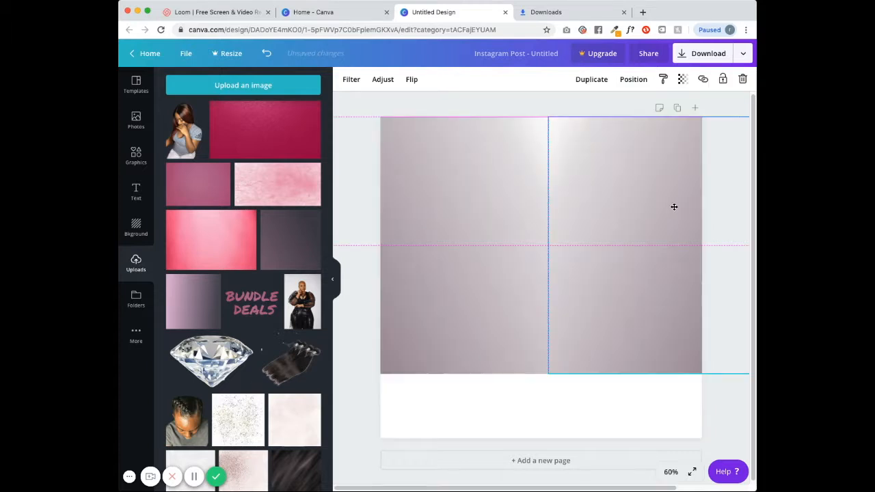
pyautogui.moveTo(674, 207); pyautogui.dragTo(679, 215)
pyautogui.click(624, 399)
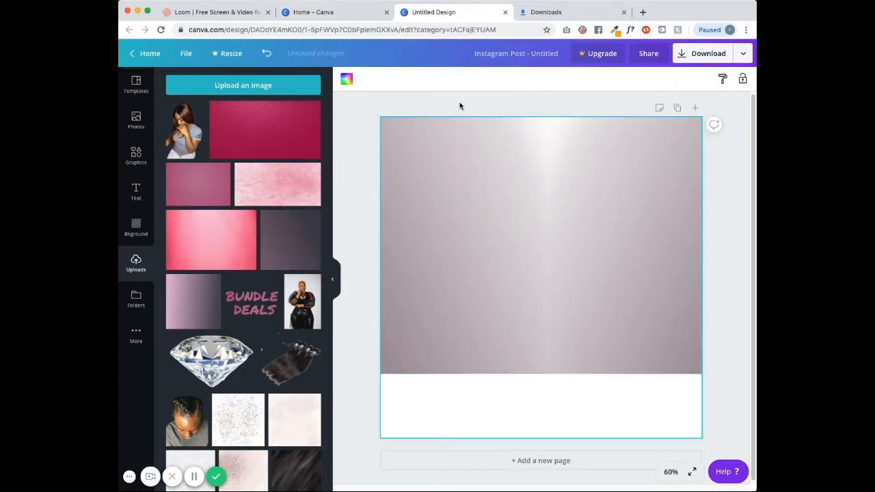
pyautogui.click(443, 240)
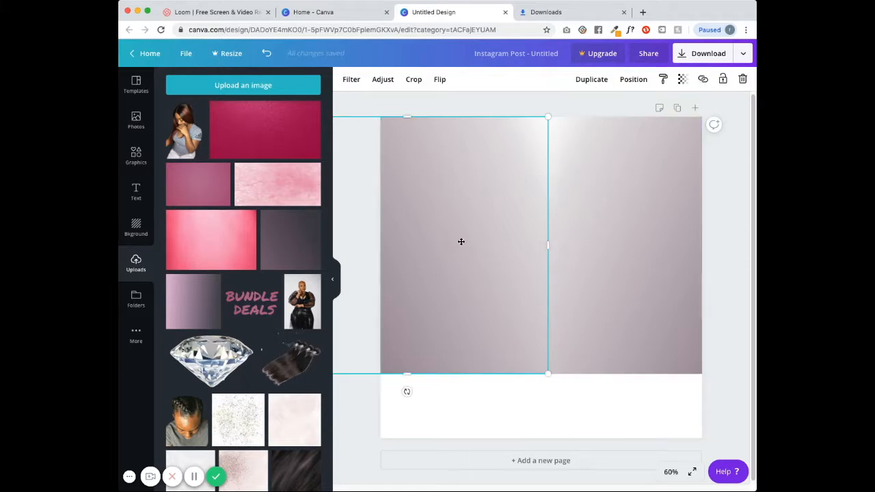
pyautogui.moveTo(460, 241); pyautogui.dragTo(455, 243)
pyautogui.click(575, 241)
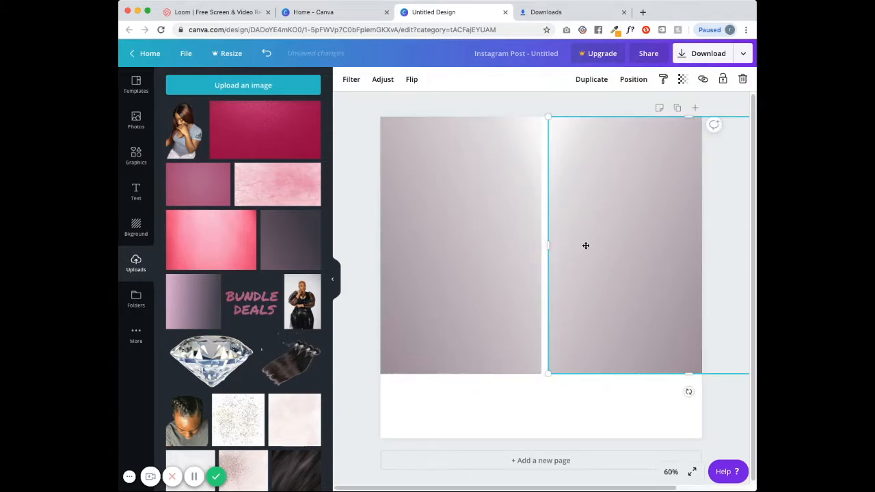
pyautogui.moveTo(585, 245); pyautogui.dragTo(576, 244)
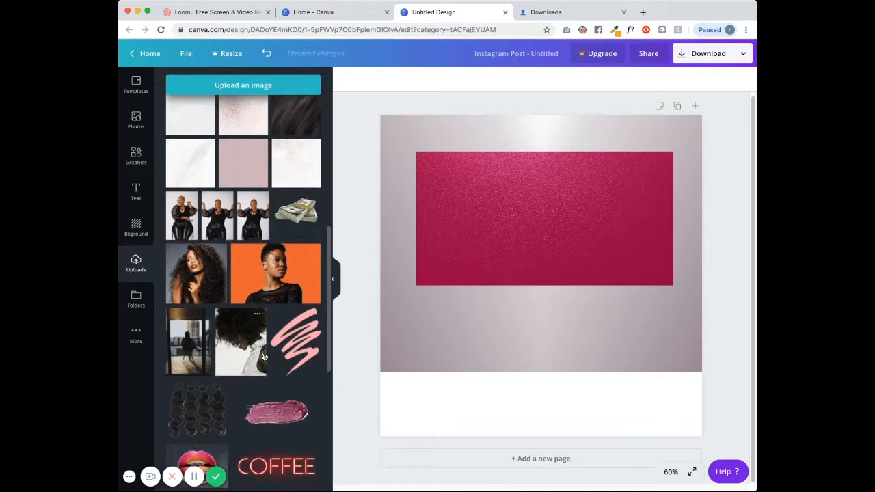
pyautogui.scroll(-10, 263, 356)
pyautogui.scroll(-3, 263, 356)
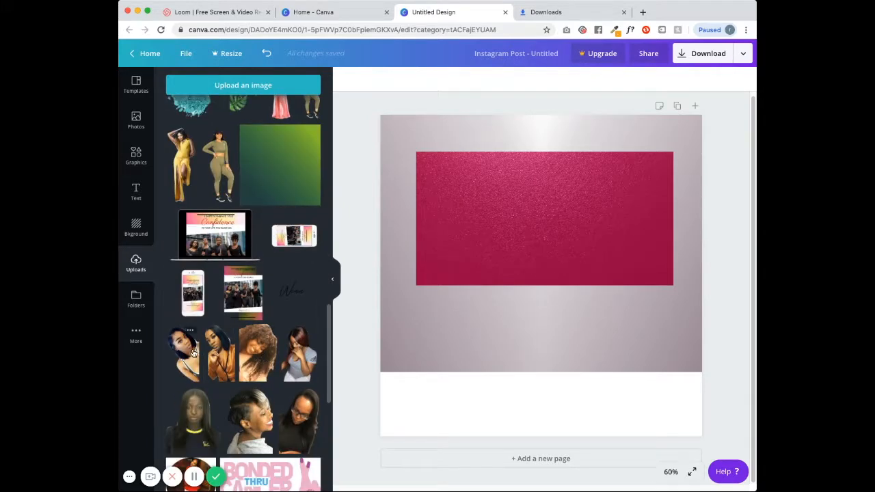
# - Add a portrait photo, shrink it and push it against the page's right edge
pyautogui.click(183, 353)
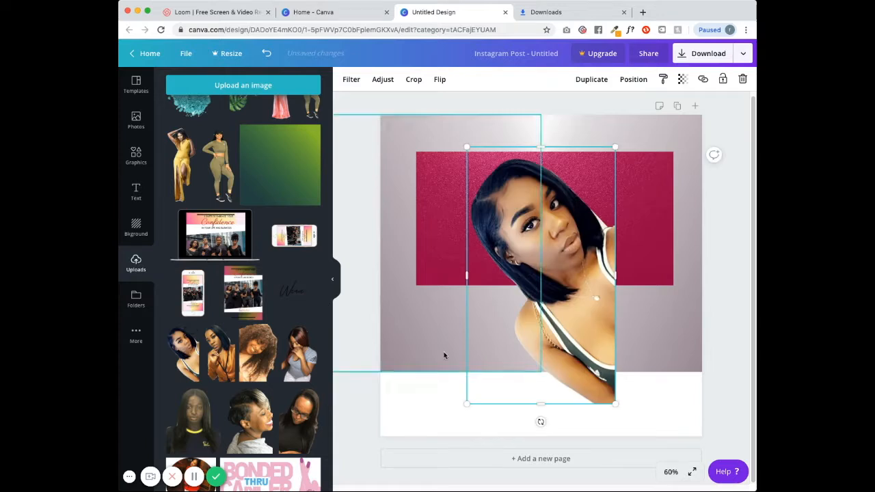
pyautogui.moveTo(543, 352); pyautogui.dragTo(628, 387)
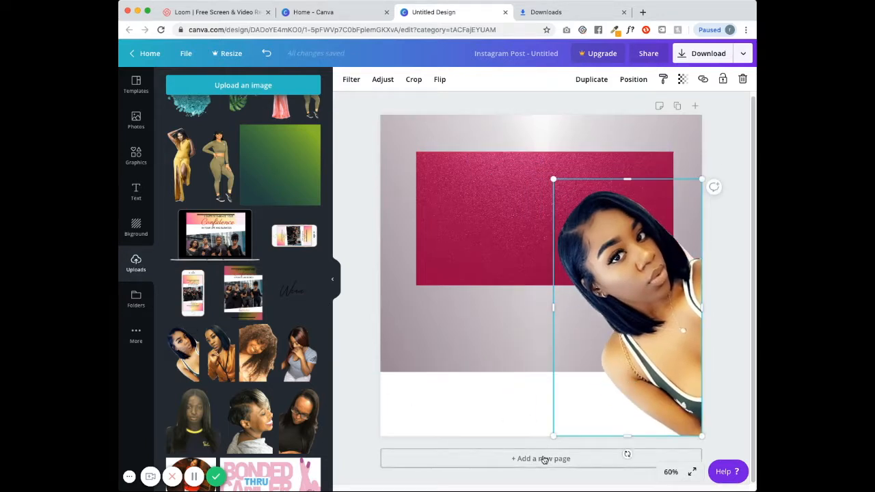
pyautogui.moveTo(658, 345); pyautogui.dragTo(576, 309)
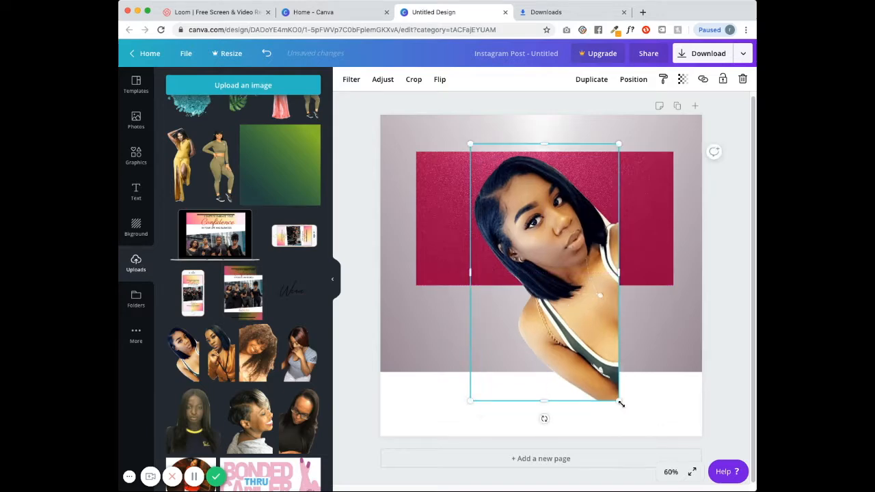
pyautogui.moveTo(619, 402); pyautogui.dragTo(617, 391)
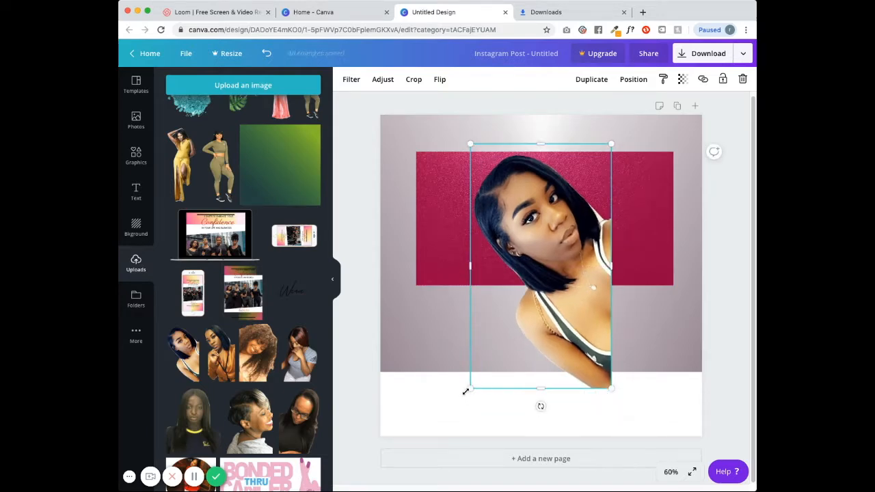
pyautogui.moveTo(518, 345); pyautogui.dragTo(500, 370)
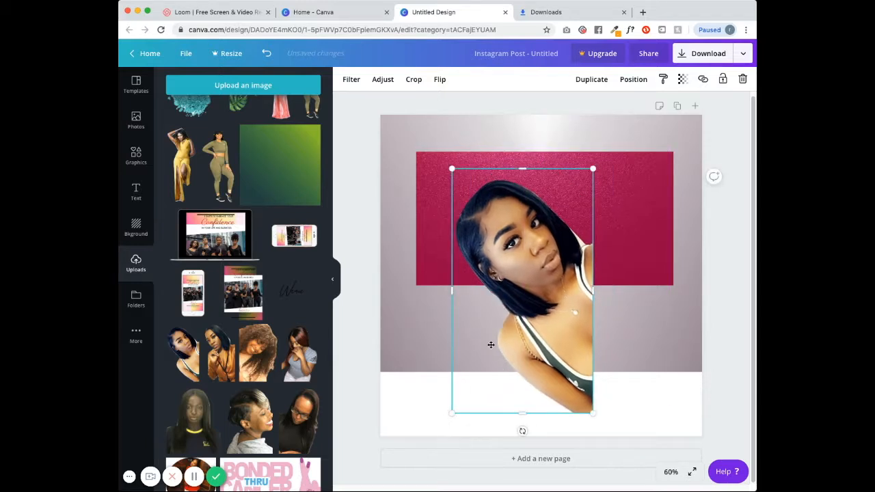
pyautogui.moveTo(550, 212); pyautogui.dragTo(596, 294)
pyautogui.moveTo(623, 267); pyautogui.dragTo(628, 349)
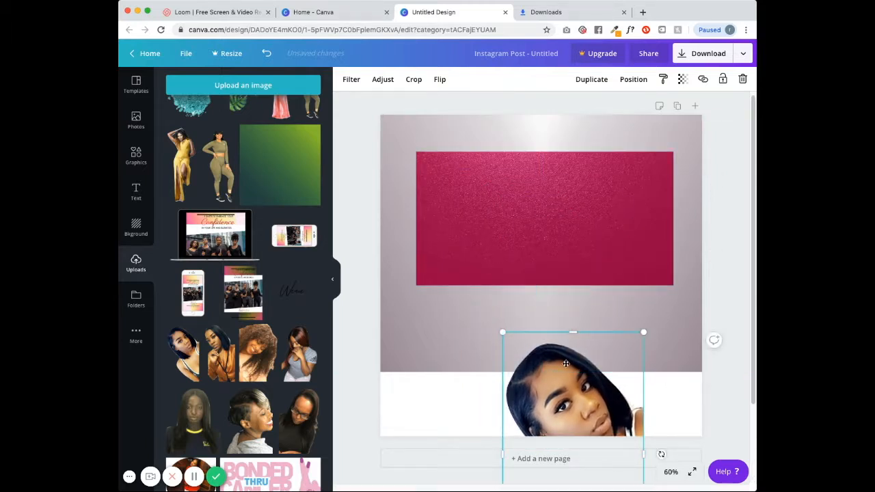
pyautogui.moveTo(565, 364); pyautogui.dragTo(623, 244)
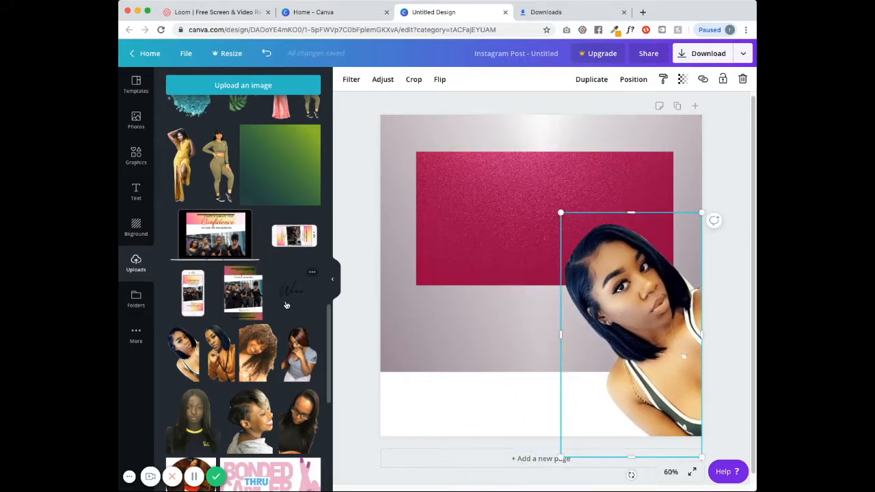
# - Add the orange-blazer photo and the hair-bundles image to the design
pyautogui.click(225, 359)
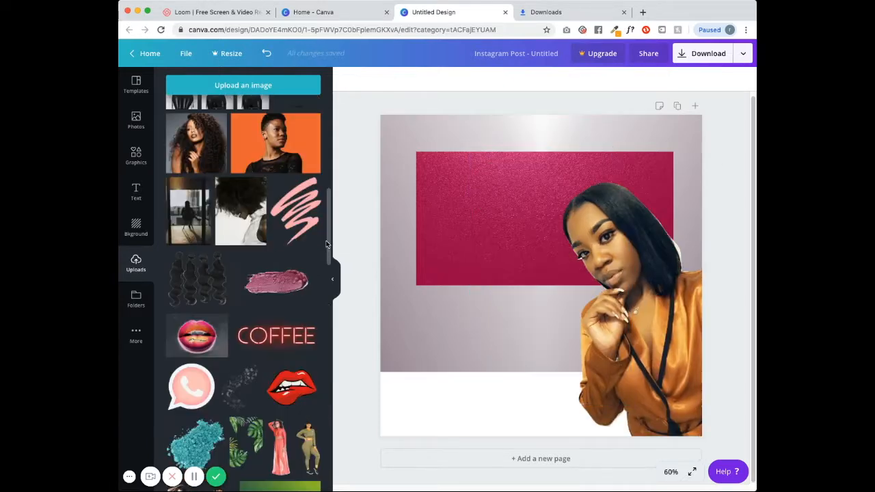
pyautogui.moveTo(329, 247); pyautogui.dragTo(330, 167)
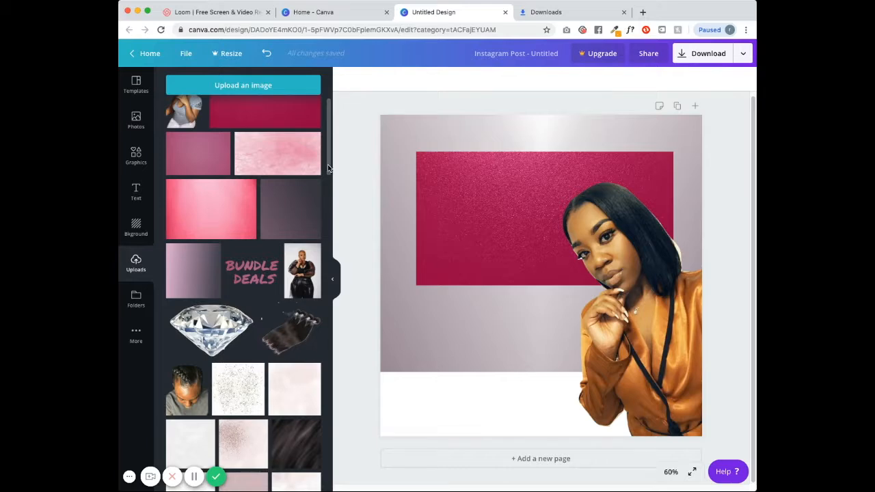
pyautogui.click(295, 331)
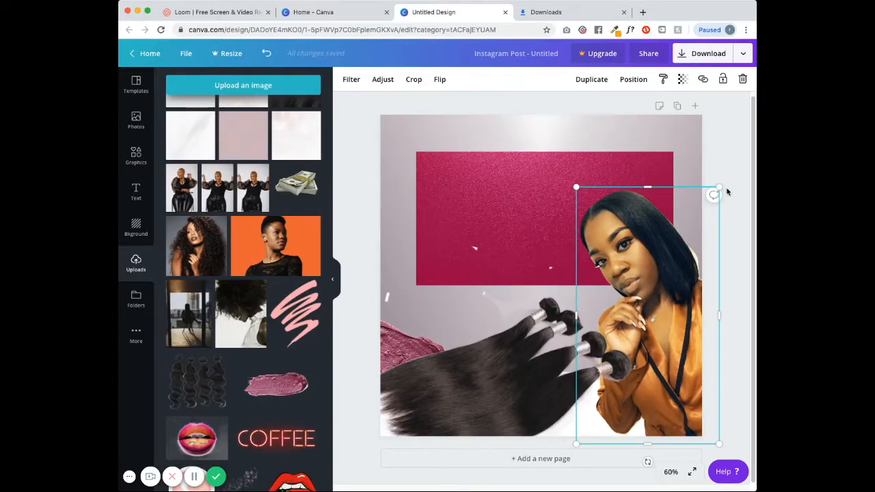
# - Try the woman's photo over the magenta panel, then delete it
pyautogui.moveTo(689, 228); pyautogui.dragTo(567, 225)
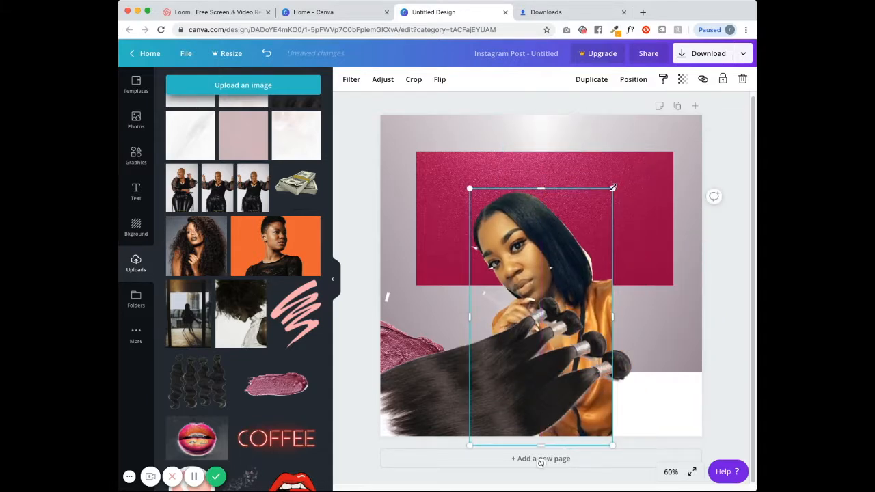
pyautogui.moveTo(602, 195); pyautogui.dragTo(680, 185)
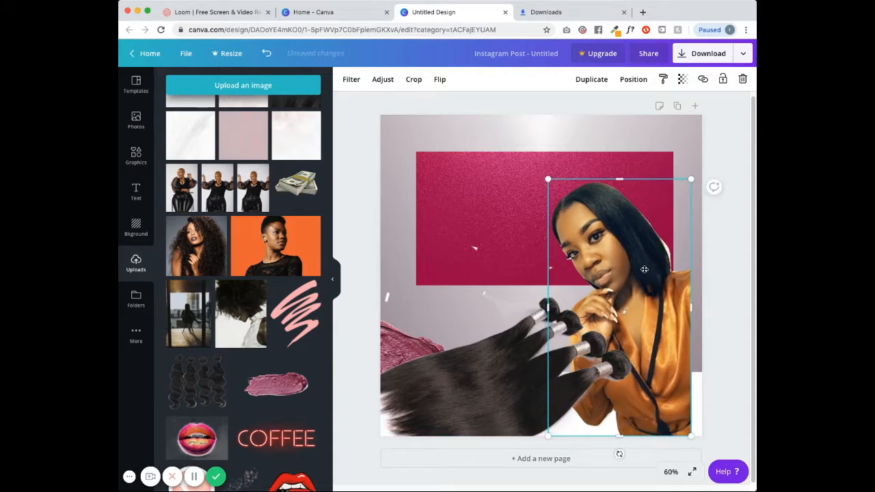
pyautogui.press('Delete')
# - Enlarge the hair-bundles image and settle it across the lower right
pyautogui.moveTo(612, 324); pyautogui.dragTo(629, 323)
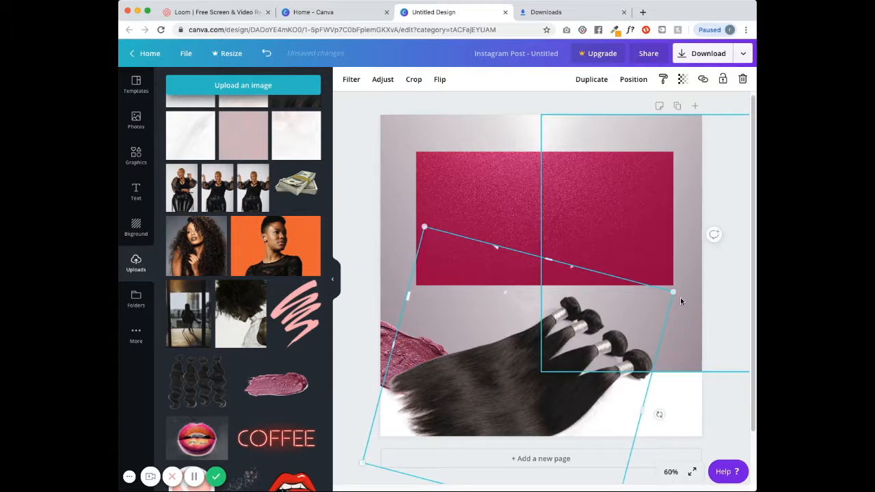
pyautogui.moveTo(675, 290); pyautogui.dragTo(722, 273)
pyautogui.moveTo(631, 360)
pyautogui.mouseDown()
pyautogui.moveTo(630, 377)
pyautogui.moveTo(633, 367)
pyautogui.mouseUp()
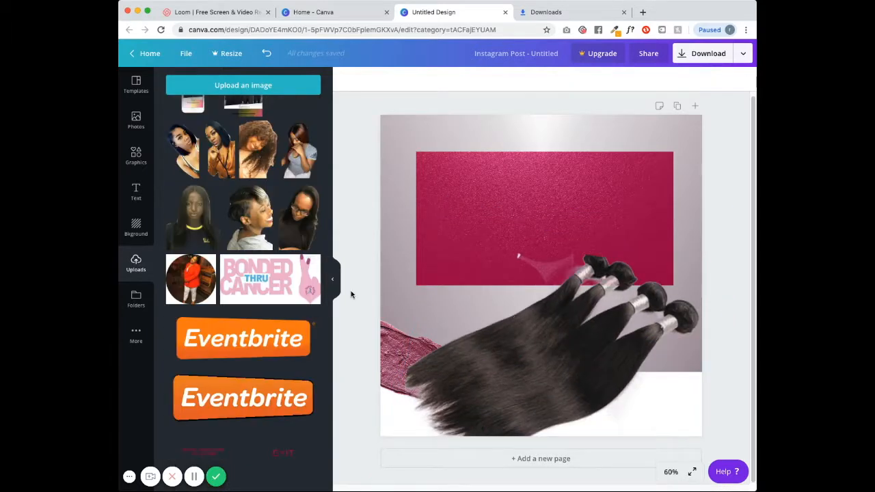
pyautogui.moveTo(329, 302); pyautogui.dragTo(328, 276)
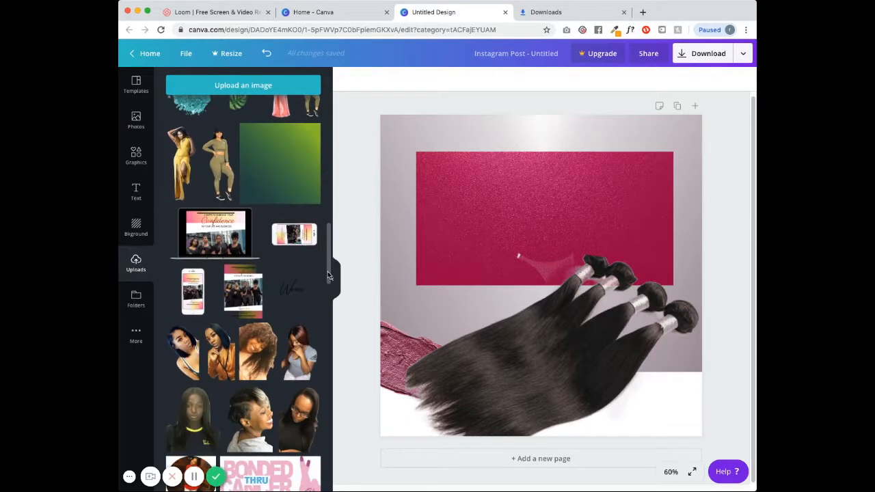
# - Place the Weave script logo in the bottom-right corner and shrink it to a small size
pyautogui.click(293, 294)
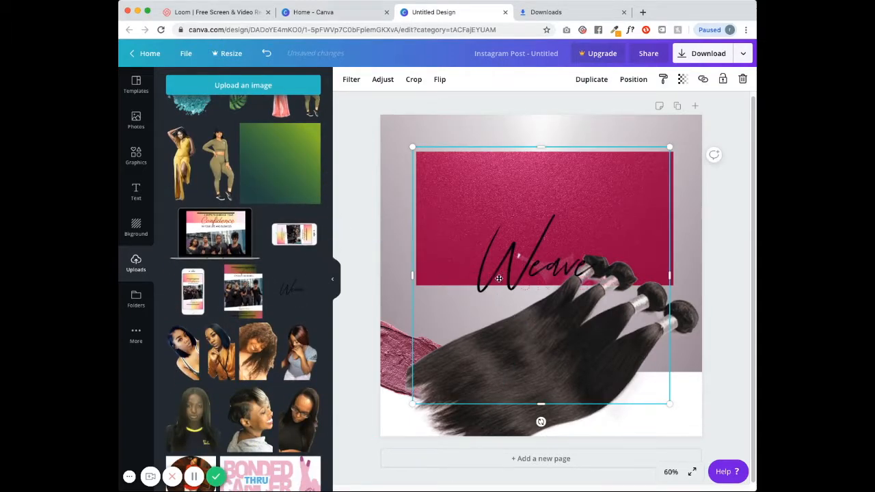
pyautogui.moveTo(527, 268); pyautogui.dragTo(616, 404)
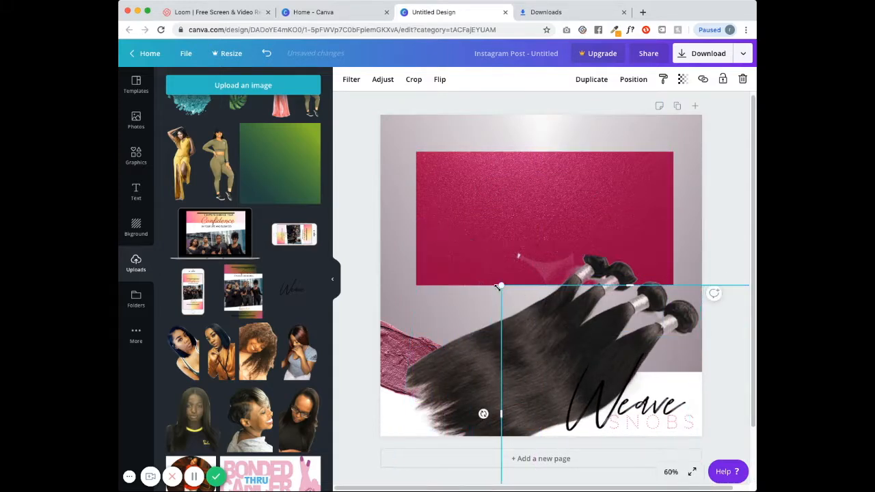
pyautogui.moveTo(501, 286); pyautogui.dragTo(550, 309)
pyautogui.moveTo(639, 378); pyautogui.dragTo(645, 386)
pyautogui.moveTo(557, 321); pyautogui.dragTo(581, 336)
pyautogui.moveTo(645, 416); pyautogui.dragTo(639, 407)
pyautogui.moveTo(569, 330); pyautogui.dragTo(585, 347)
pyautogui.moveTo(648, 416); pyautogui.dragTo(642, 406)
pyautogui.click(714, 315)
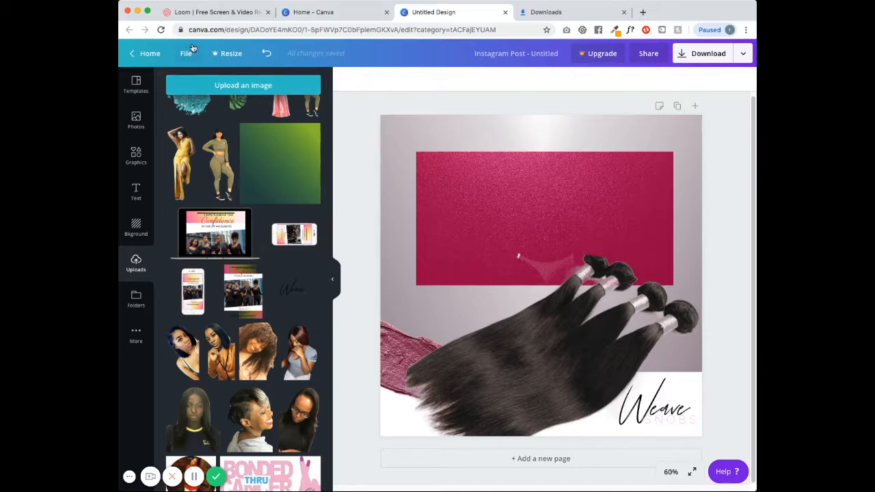
pyautogui.click(135, 189)
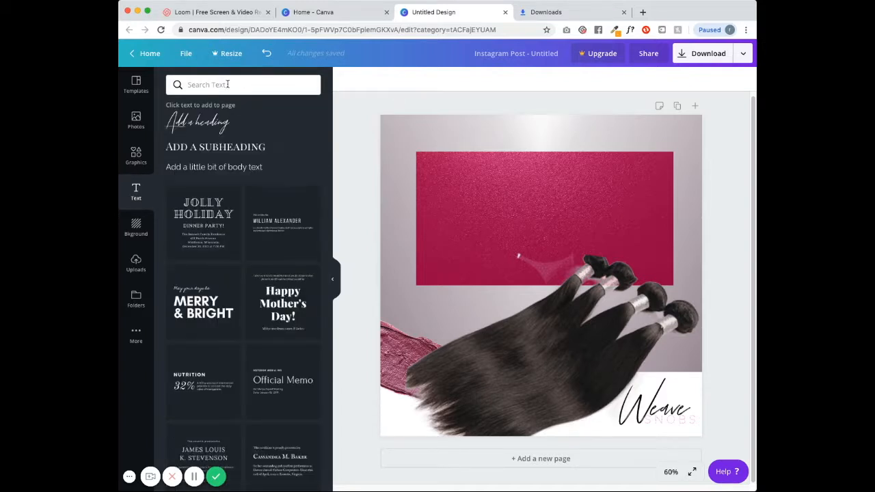
# - Add a heading, enlarge it to size 104 and move it up onto the magenta panel
pyautogui.scroll(-4, 325, 308)
pyautogui.scroll(-5, 328, 340)
pyautogui.scroll(-5, 326, 418)
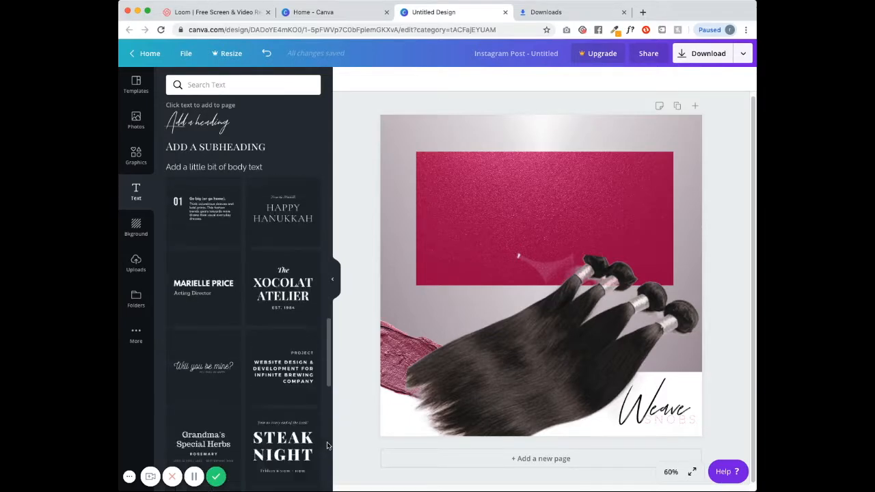
pyautogui.scroll(4, 332, 451)
pyautogui.moveTo(348, 421); pyautogui.dragTo(337, 149)
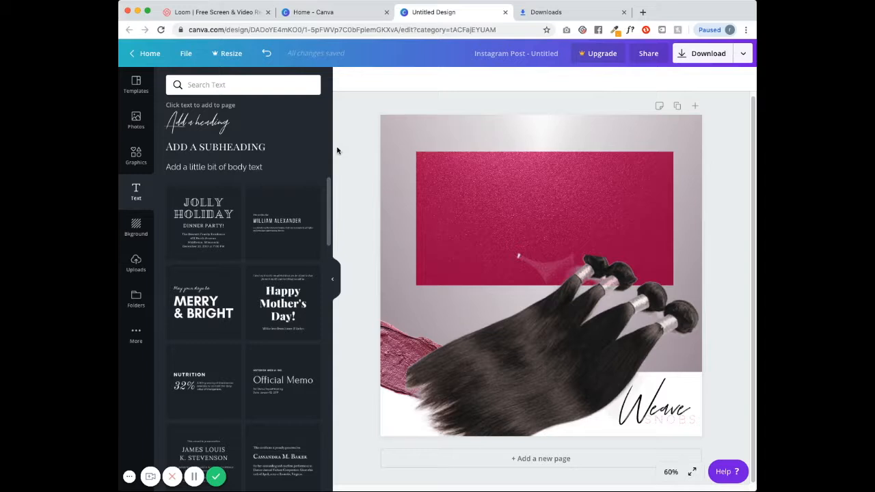
pyautogui.click(197, 124)
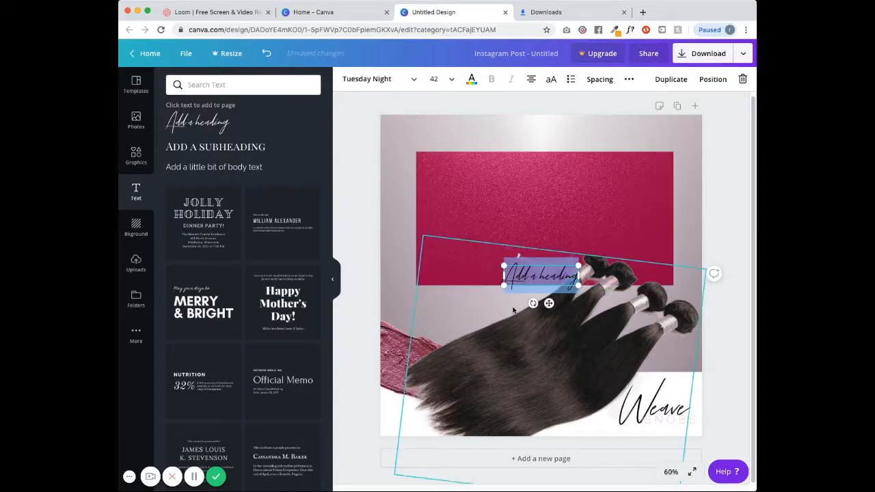
pyautogui.moveTo(504, 286); pyautogui.dragTo(394, 314)
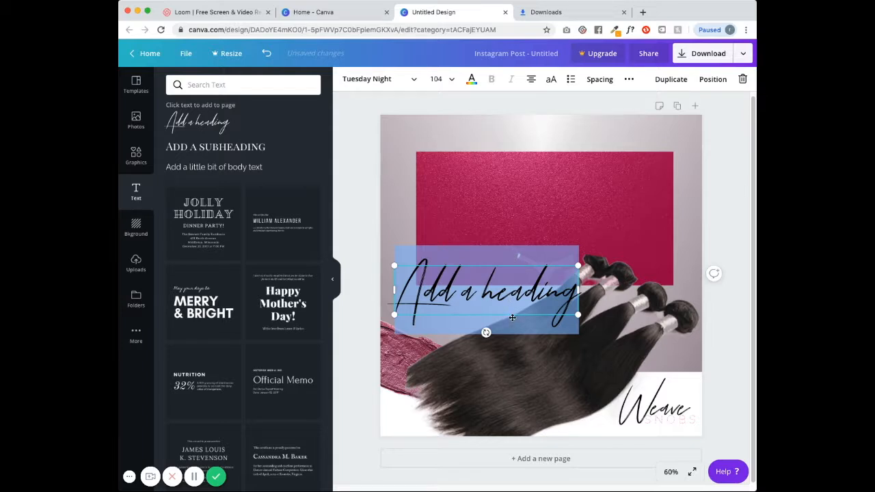
pyautogui.moveTo(512, 315); pyautogui.dragTo(507, 186)
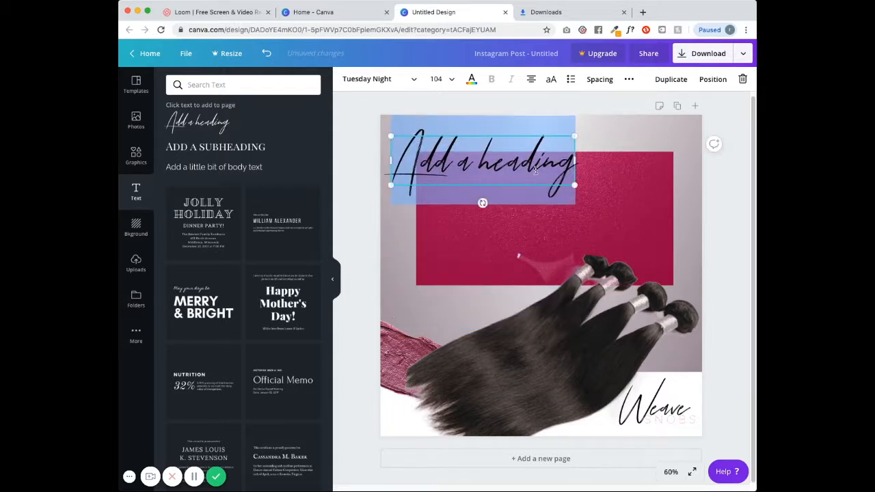
# - Change the heading text to 'Bundle Deal' and nudge it slightly lower
pyautogui.press('BackSpace')
pyautogui.write('Bun')
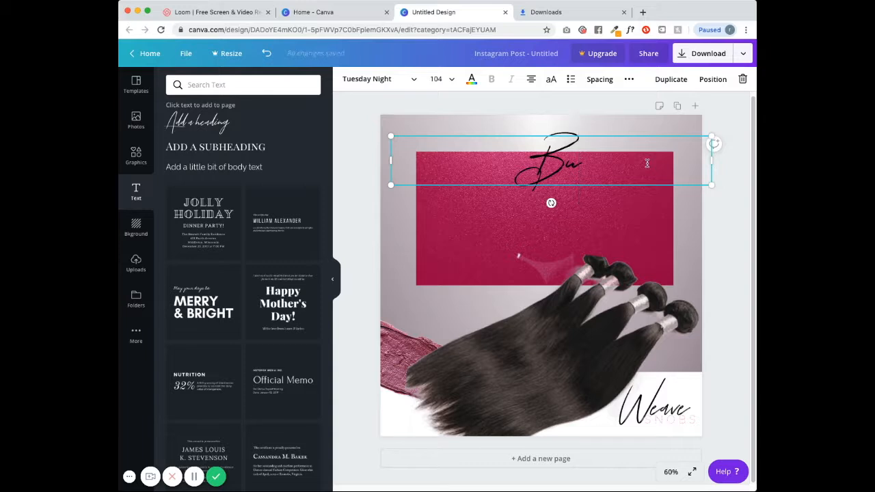
pyautogui.write('dle')
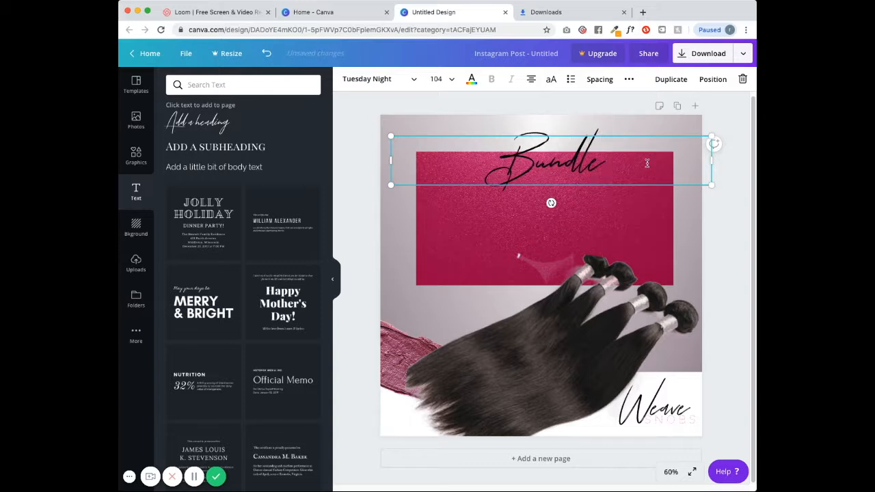
pyautogui.write(' Deals')
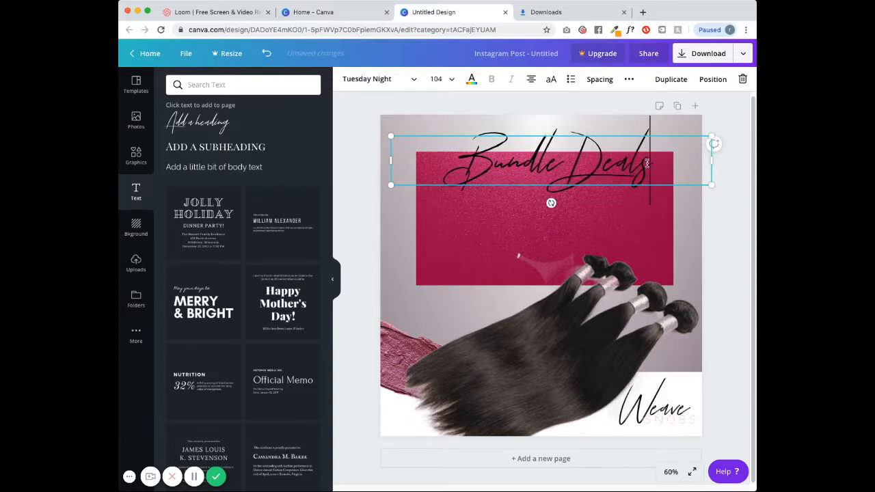
pyautogui.press('BackSpace')
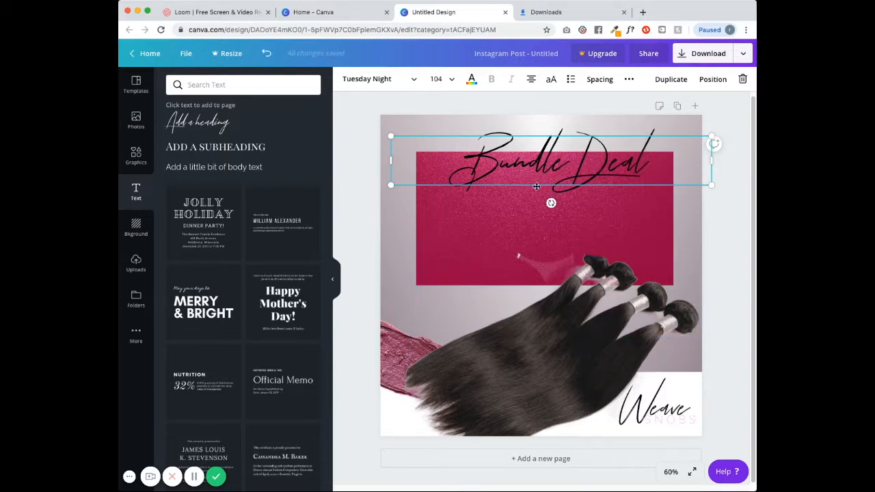
pyautogui.moveTo(535, 188); pyautogui.dragTo(530, 197)
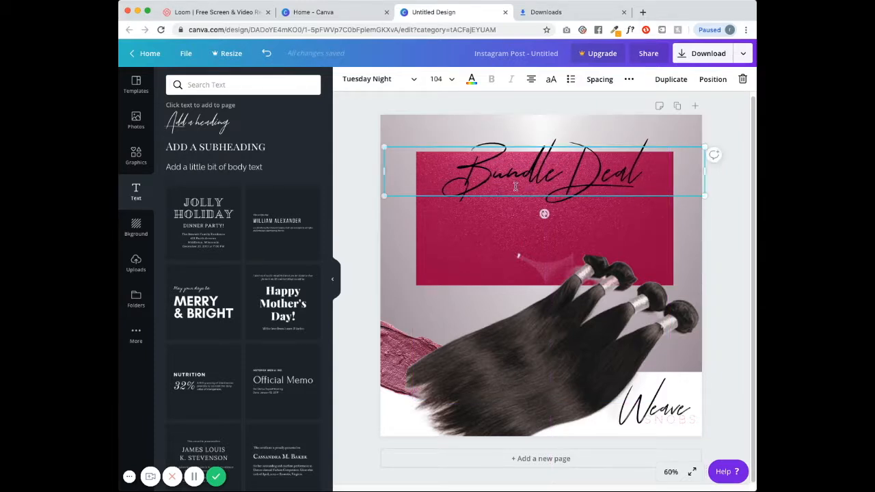
pyautogui.click(356, 142)
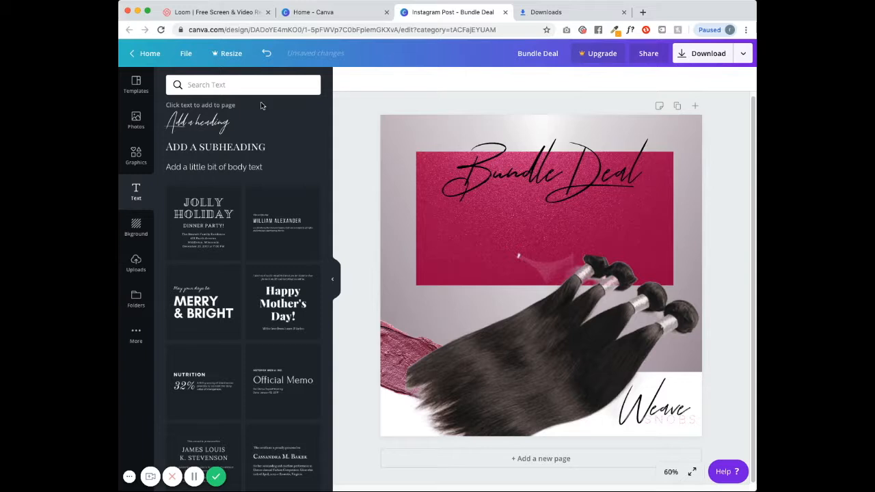
# - Add a subheading, enlarge it, retype it as STRAIGHT HAIR and centre it at the top
pyautogui.click(223, 149)
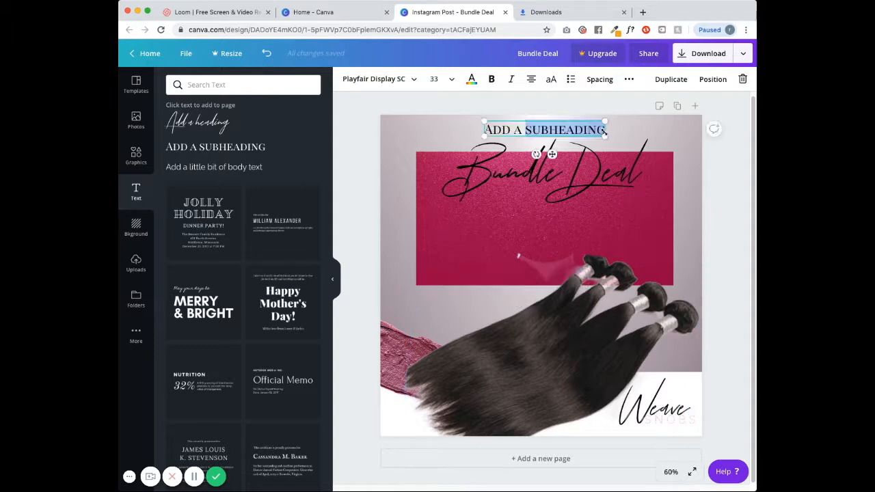
pyautogui.moveTo(605, 130); pyautogui.dragTo(642, 134)
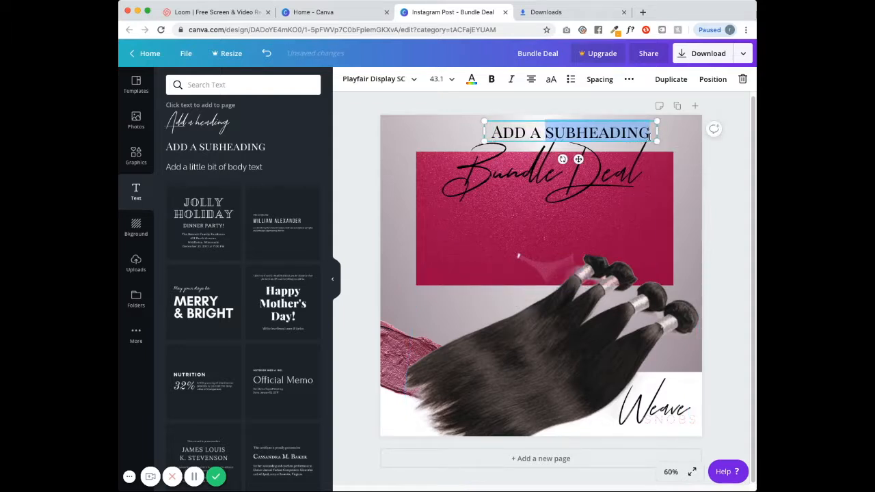
pyautogui.click(648, 137)
pyautogui.press('BackSpace')
pyautogui.press('BackSpace')
pyautogui.press('BackSpace')
pyautogui.press('BackSpace')
pyautogui.press('BackSpace')
pyautogui.press('BackSpace')
pyautogui.press('BackSpace')
pyautogui.press('BackSpace')
pyautogui.press('BackSpace')
pyautogui.press('BackSpace')
pyautogui.press('BackSpace')
pyautogui.press('BackSpace')
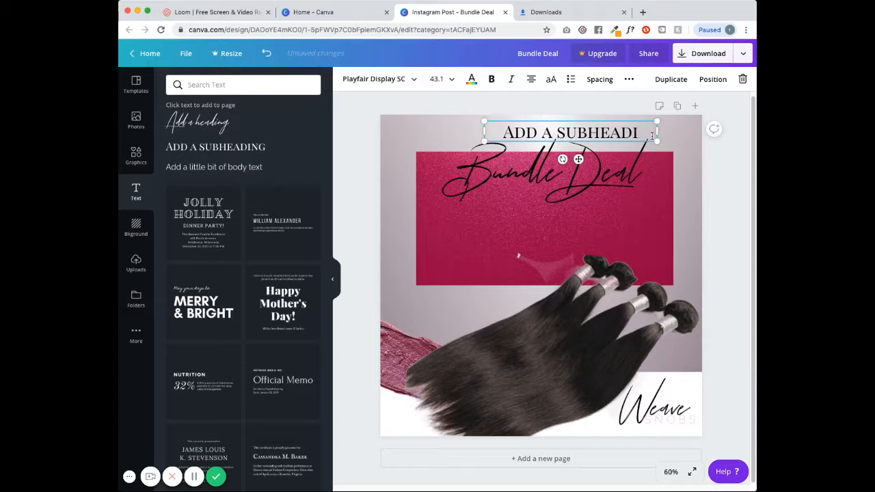
pyautogui.press('BackSpace')
pyautogui.press('BackSpace')
pyautogui.press('BackSpace')
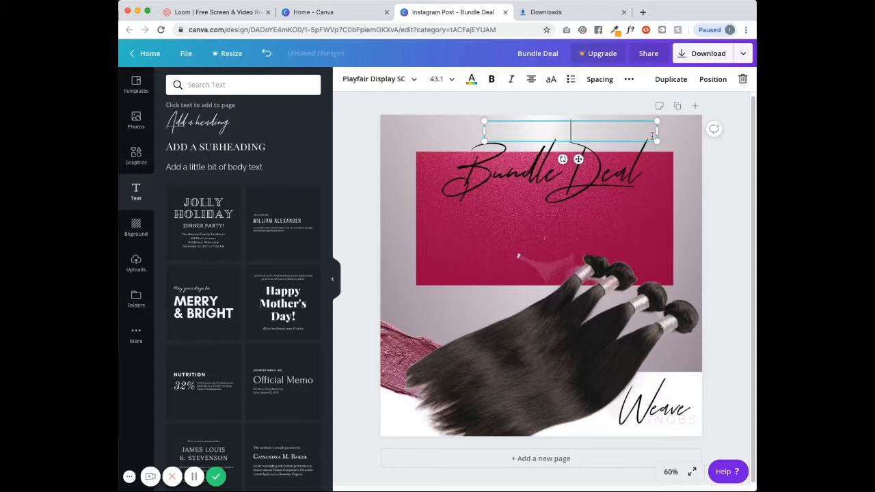
pyautogui.write('STRAIGHT ')
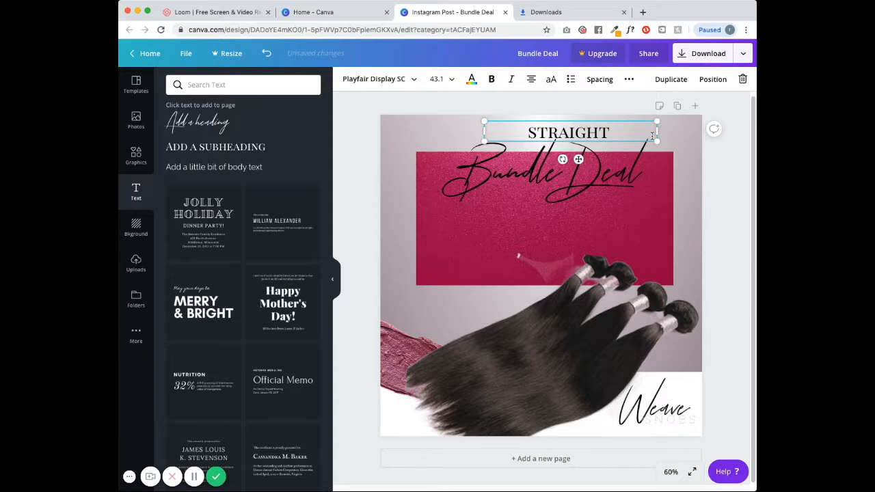
pyautogui.write('HAIR')
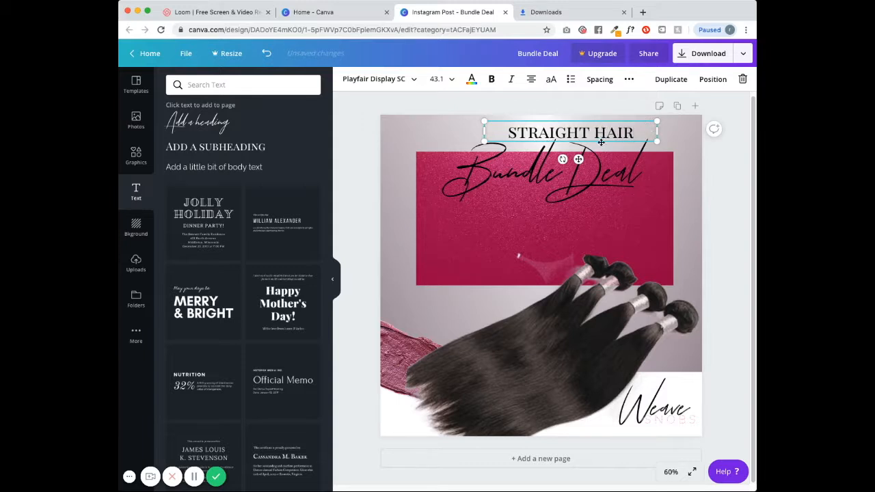
pyautogui.moveTo(601, 141); pyautogui.dragTo(578, 138)
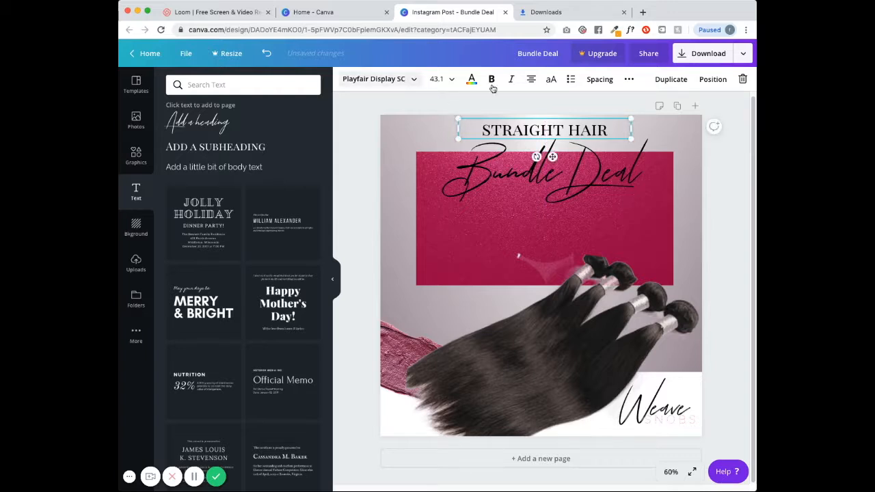
# - Switch STRAIGHT HAIR to Bebas Neue (searched 'be') at size 56 and re-centre it
pyautogui.click(415, 80)
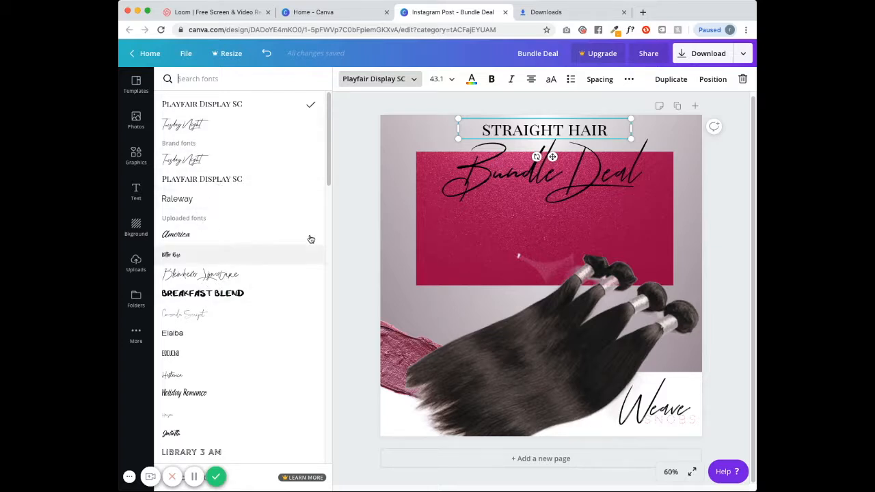
pyautogui.moveTo(328, 143); pyautogui.dragTo(338, 235)
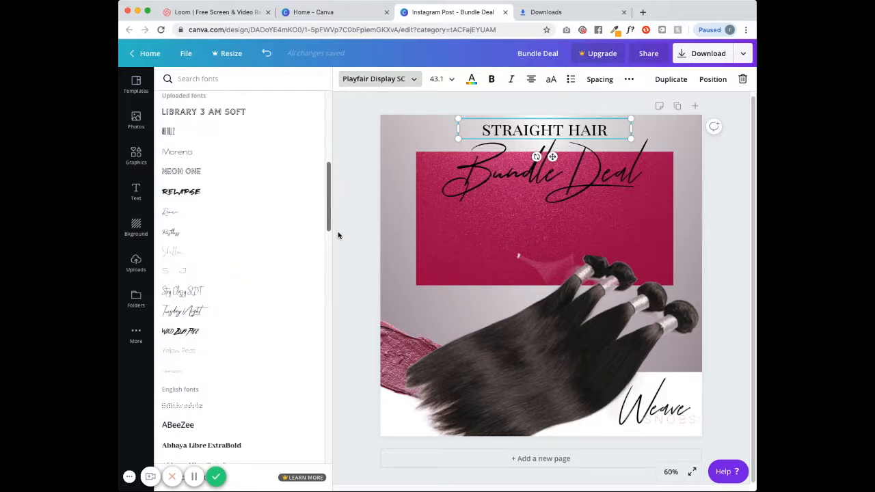
pyautogui.moveTo(330, 201); pyautogui.dragTo(337, 307)
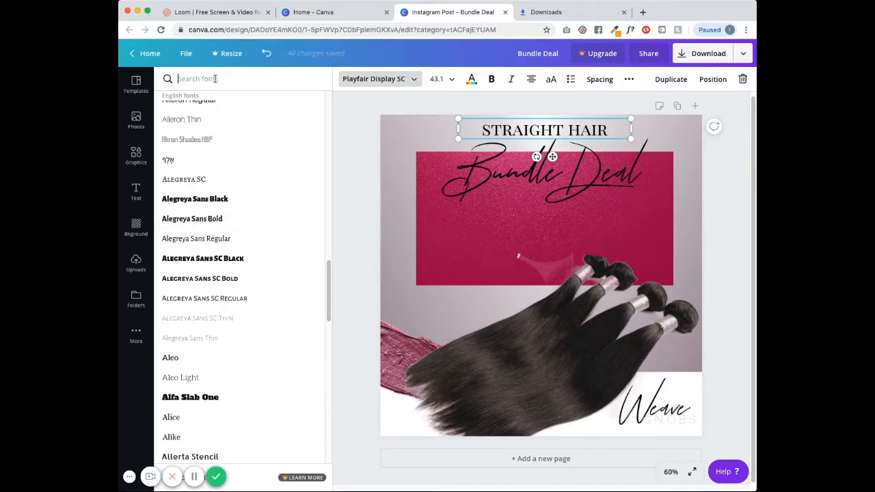
pyautogui.write('be')
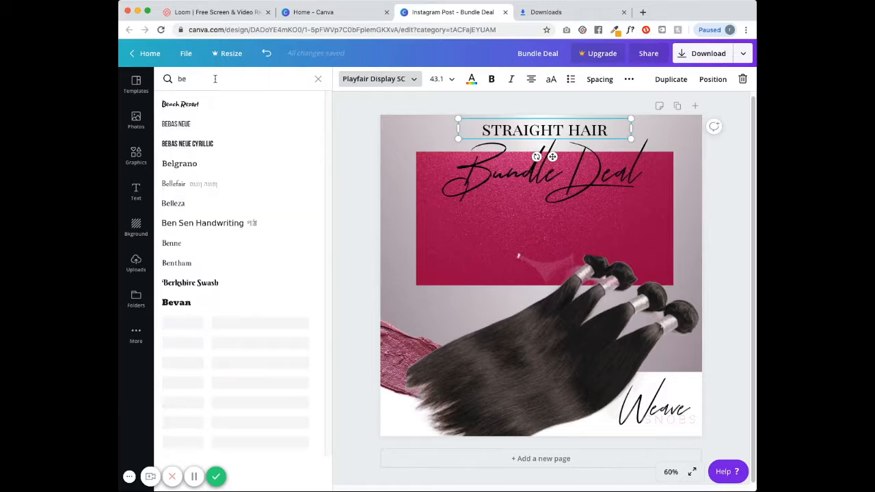
pyautogui.click(196, 129)
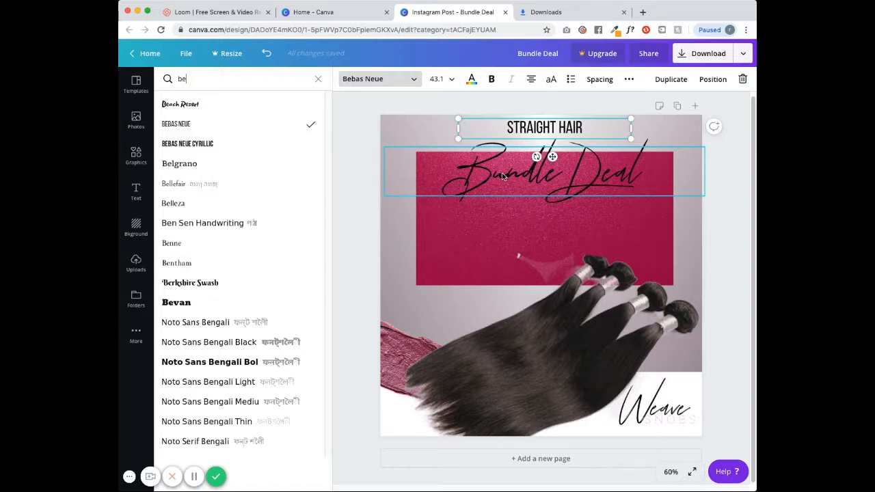
pyautogui.click(437, 78)
pyautogui.scroll(-3, 478, 294)
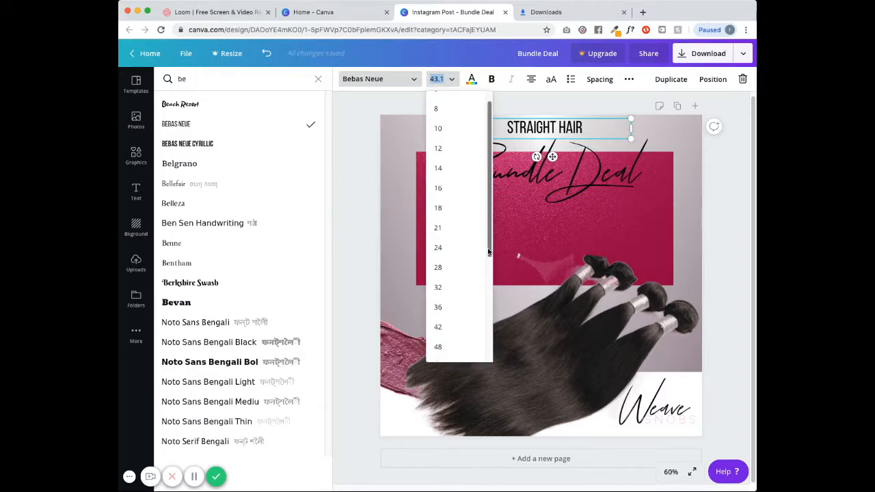
pyautogui.click(447, 333)
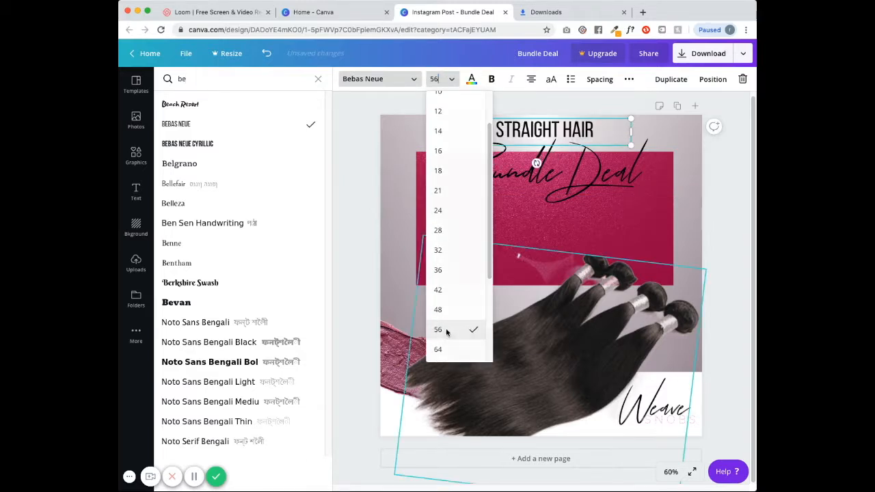
pyautogui.moveTo(559, 146); pyautogui.dragTo(563, 144)
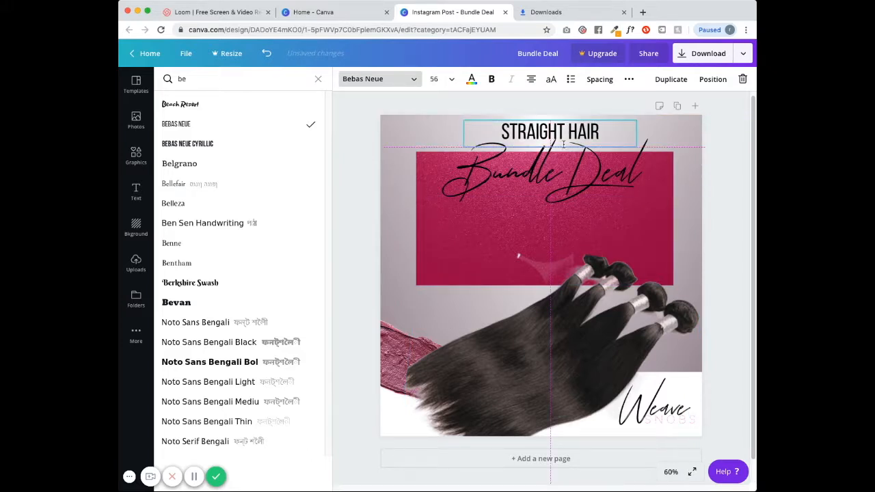
# - Type '4 BUNDLES + CLOSURE' in Bebas Neue under Bundle Deal, then duplicate that line
pyautogui.write('t')
pyautogui.write('4')
pyautogui.write(' B')
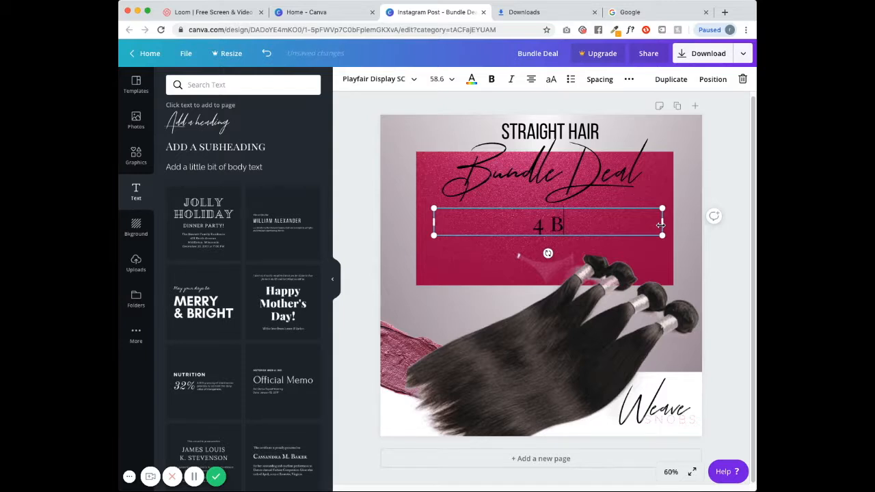
pyautogui.write('UNDLES')
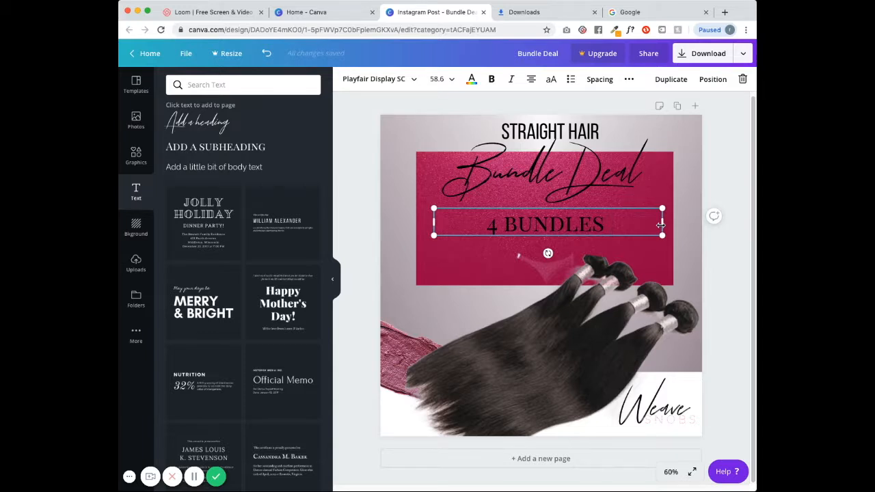
pyautogui.write('+')
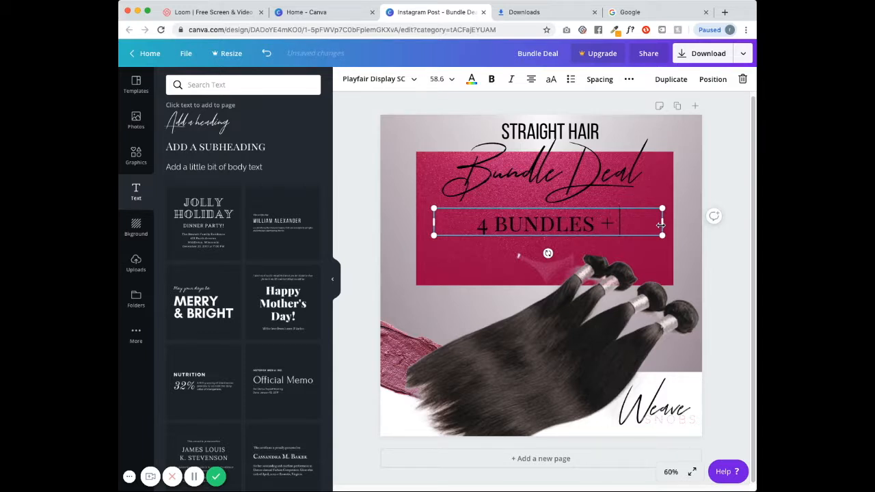
pyautogui.write('CLOSURE')
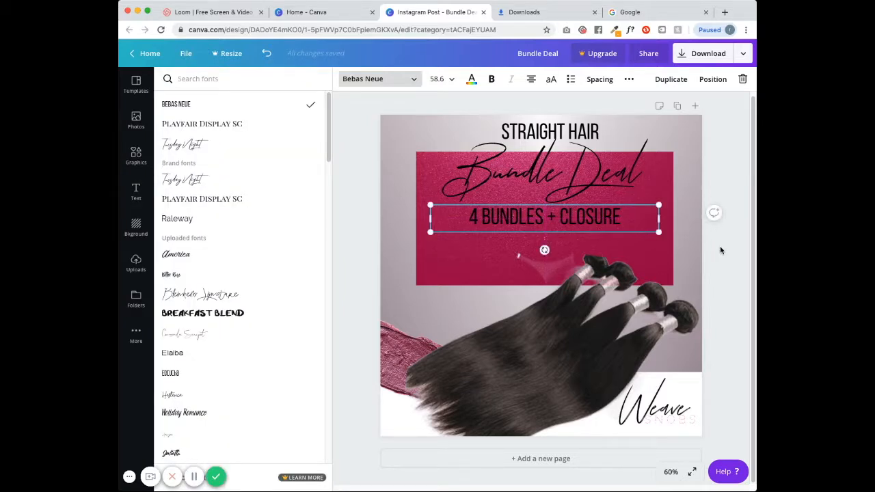
pyautogui.click(720, 245)
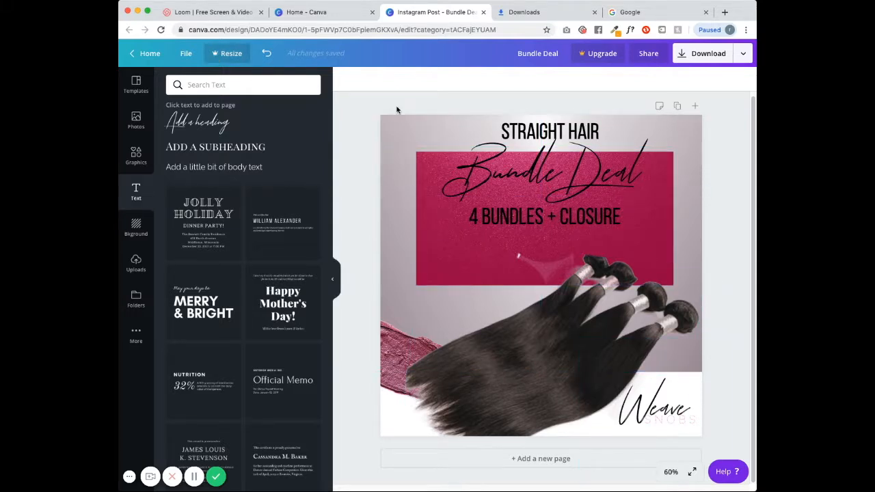
pyautogui.click(521, 226)
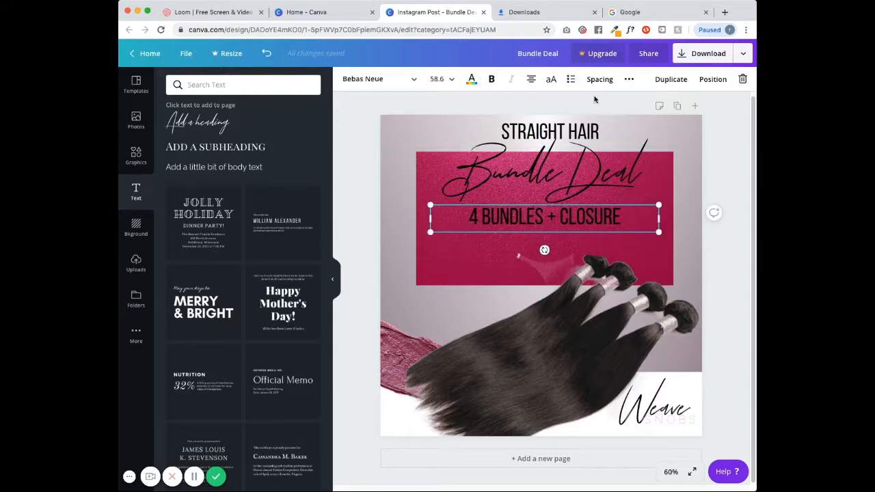
pyautogui.click(666, 81)
# - Turn the copy into the sizes list: 16" CLOSURE, 2 - 18" BUNDLES, 2 - 22" BUNDLES
pyautogui.moveTo(514, 233); pyautogui.dragTo(437, 271)
pyautogui.doubleClick(558, 261)
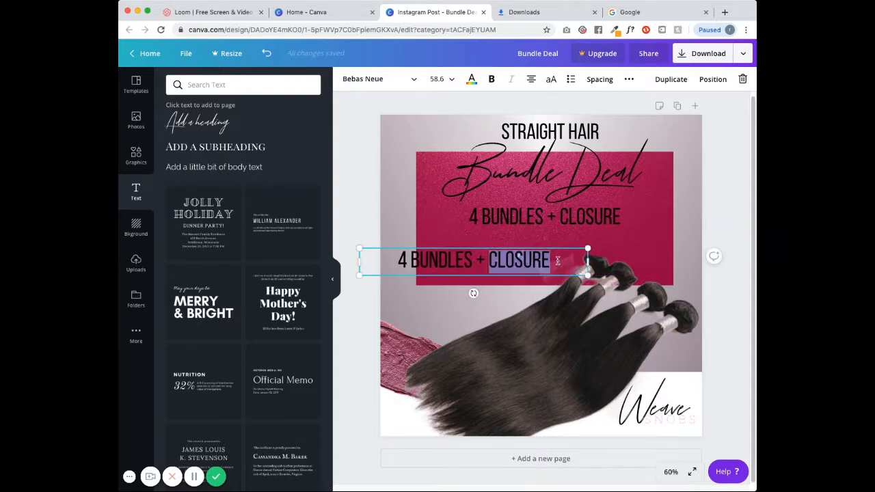
pyautogui.press('BackSpace')
pyautogui.press('BackSpace')
pyautogui.press('BackSpace')
pyautogui.press('BackSpace')
pyautogui.press('BackSpace')
pyautogui.press('BackSpace')
pyautogui.press('BackSpace')
pyautogui.press('BackSpace')
pyautogui.press('BackSpace')
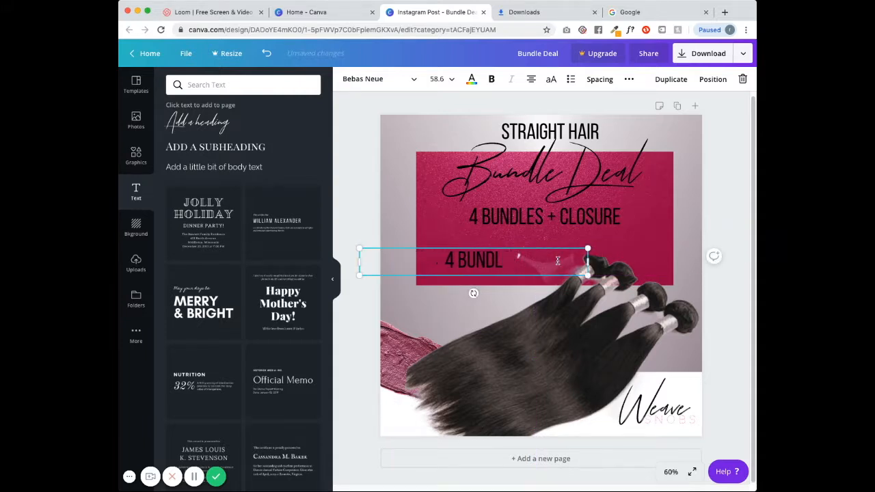
pyautogui.press('BackSpace')
pyautogui.press('BackSpace')
pyautogui.press('BackSpace')
pyautogui.press('BackSpace')
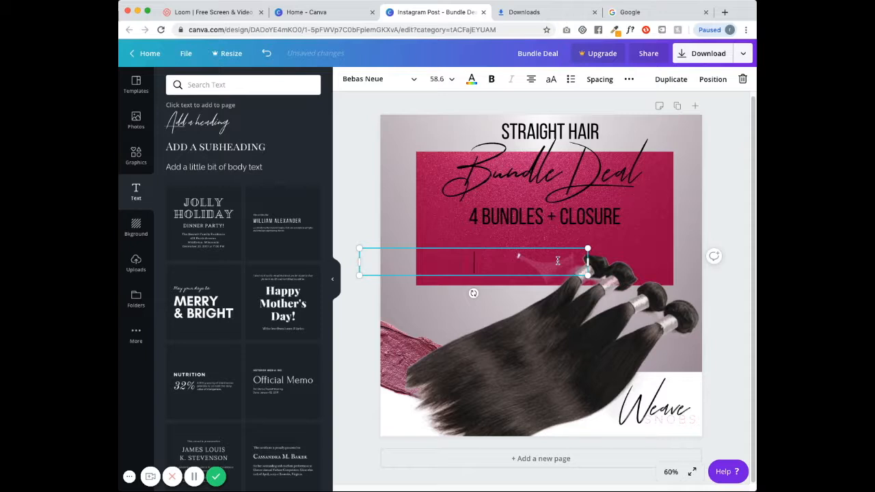
pyautogui.write('16 " CLOSURE 2 - 18" BUNDLES 2 - 22" BUNDLES')
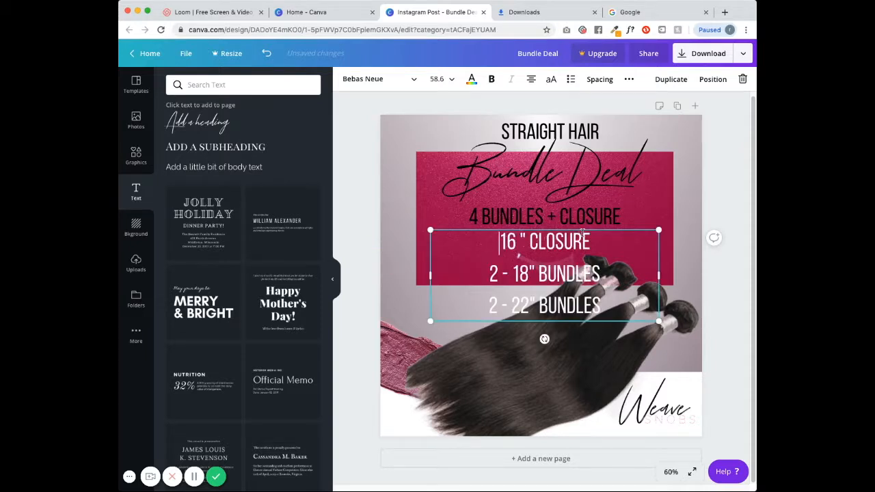
pyautogui.moveTo(562, 324); pyautogui.dragTo(559, 320)
pyautogui.click(723, 276)
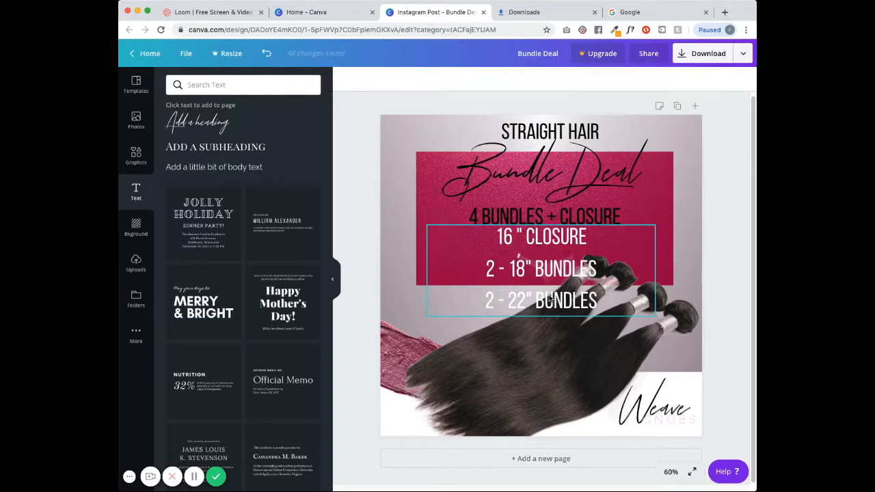
pyautogui.click(550, 297)
pyautogui.click(722, 299)
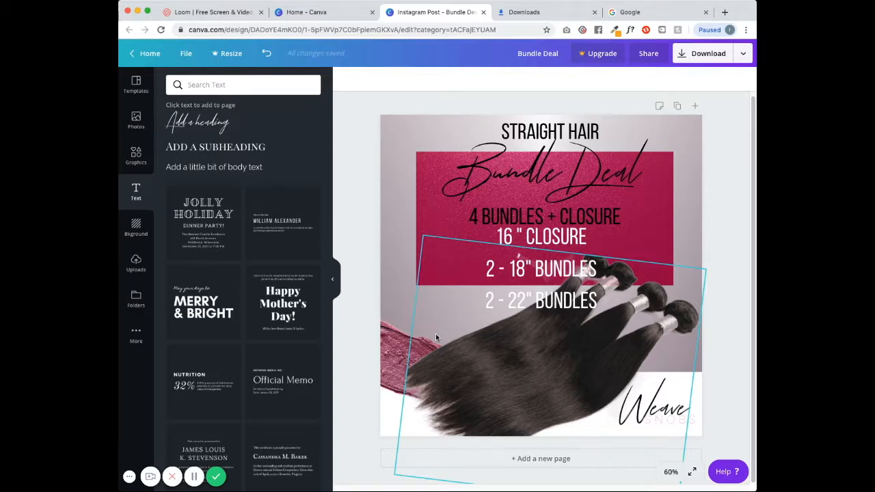
# - Search the Graphics library for 'instagram'
pyautogui.click(193, 86)
pyautogui.write('instagram')
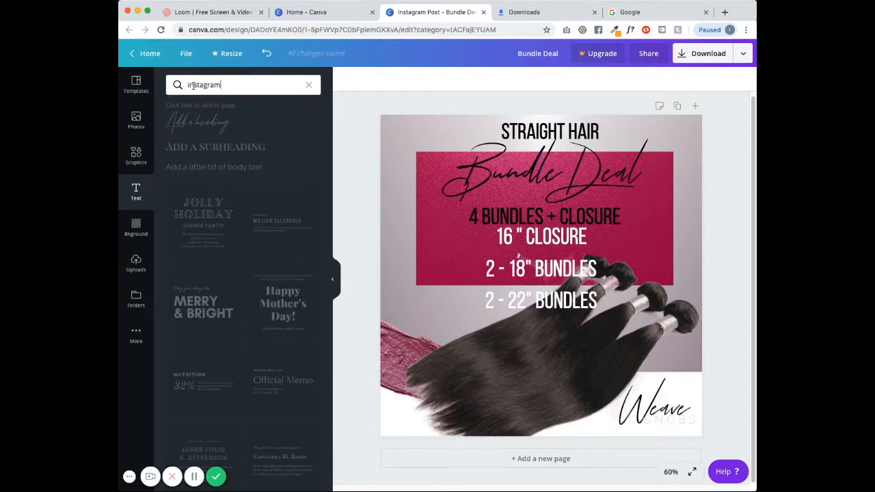
pyautogui.press('Return')
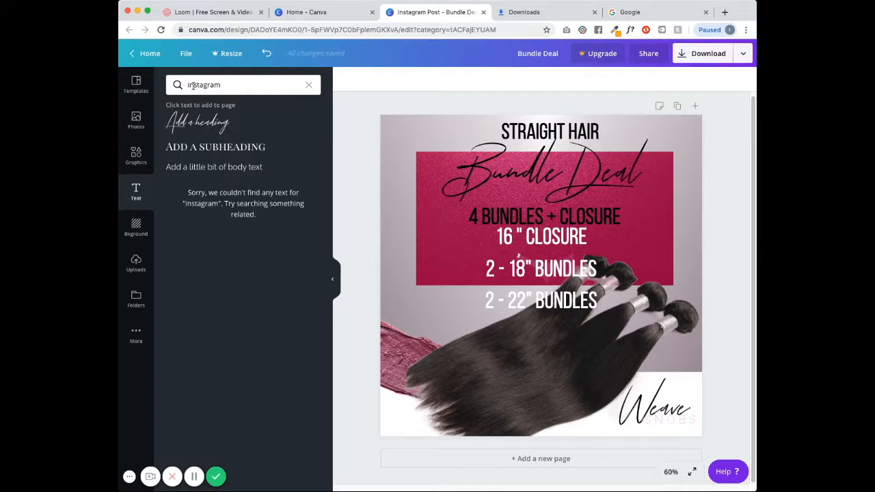
pyautogui.click(136, 154)
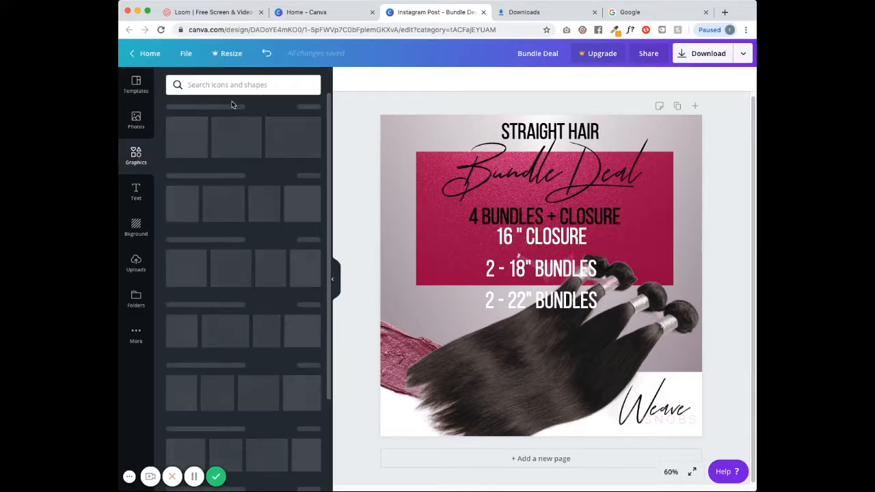
pyautogui.click(228, 84)
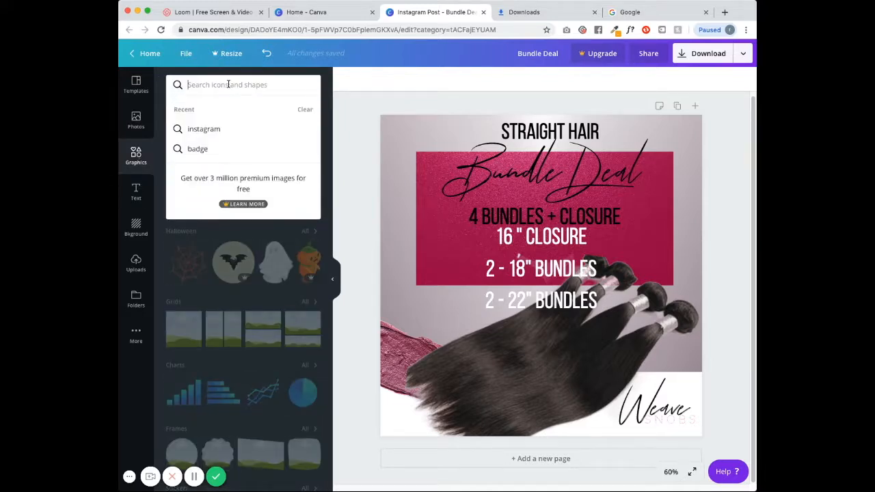
pyautogui.click(209, 130)
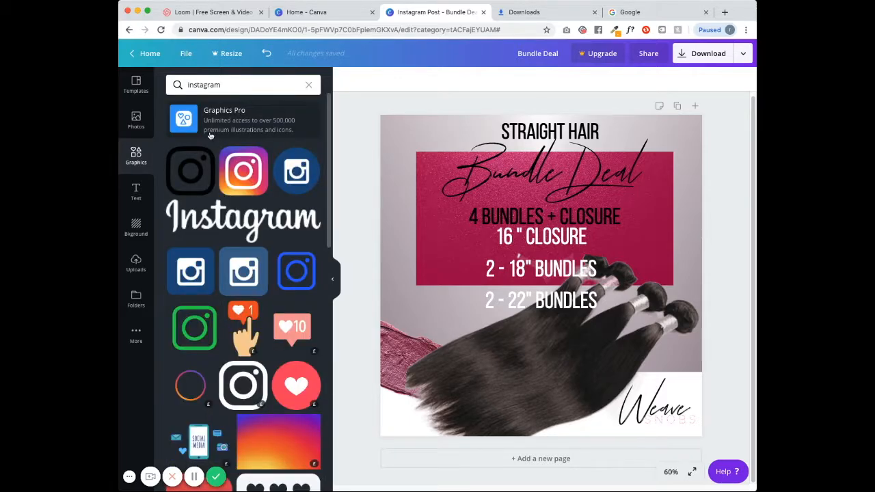
# - Add the gradient Instagram logo, shrink it and place it bottom-left
pyautogui.click(248, 176)
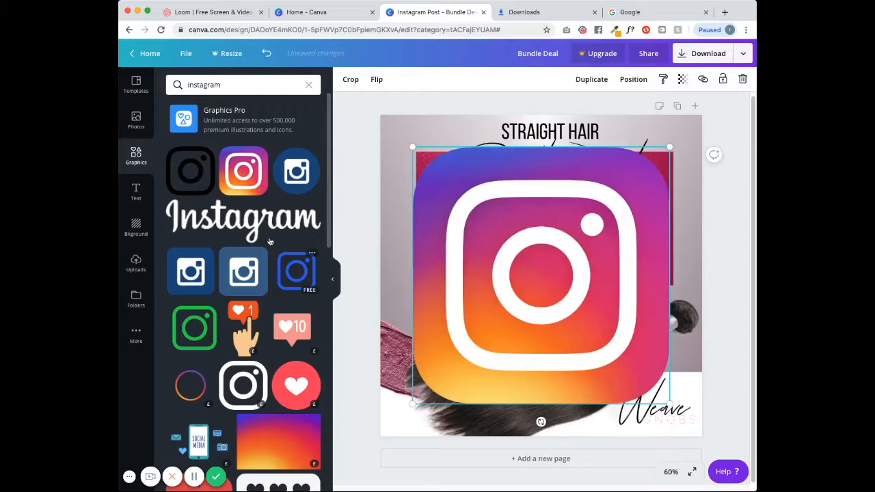
pyautogui.moveTo(412, 147); pyautogui.dragTo(582, 313)
pyautogui.moveTo(667, 327); pyautogui.dragTo(400, 415)
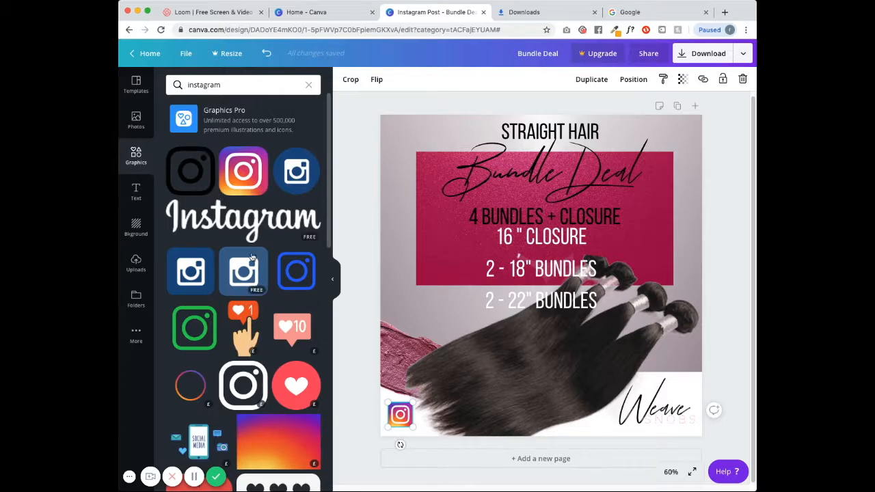
pyautogui.click(136, 191)
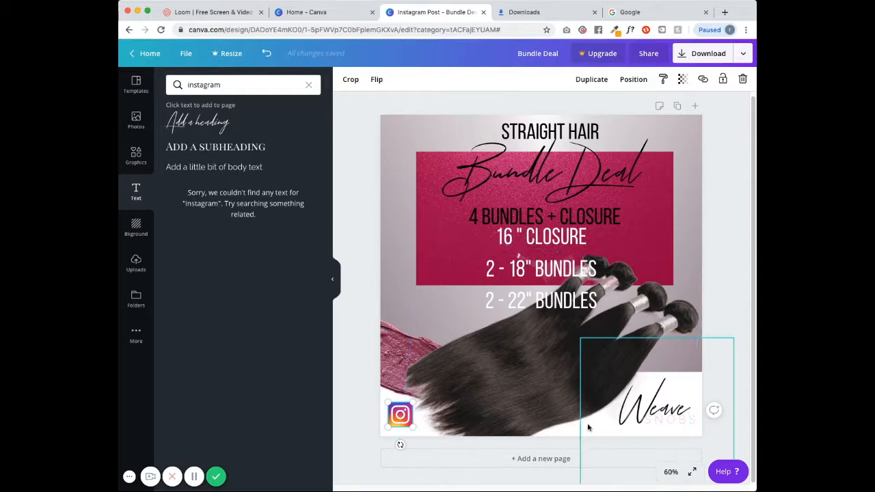
# - Add a plain square shape from Graphics to the post
pyautogui.click(136, 155)
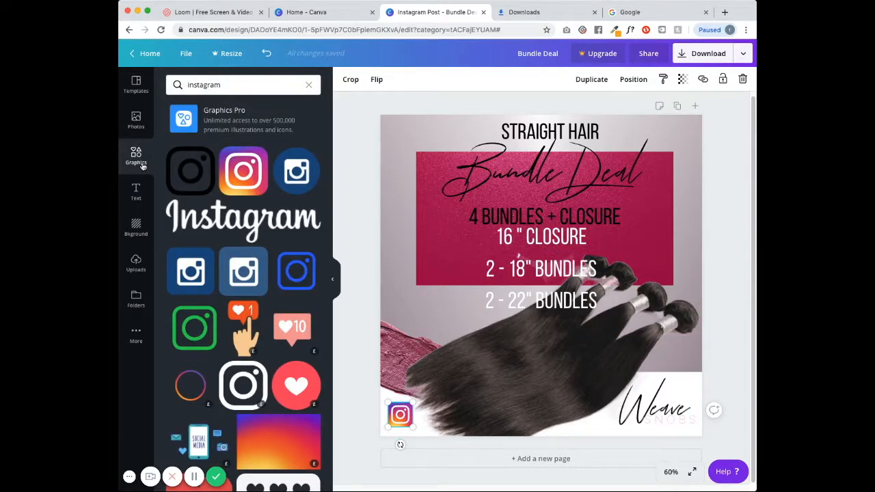
pyautogui.click(308, 84)
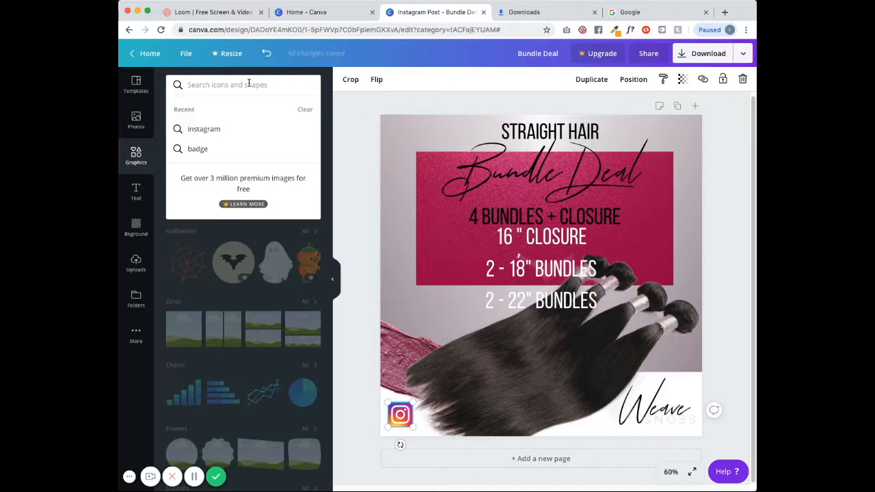
pyautogui.write('box')
pyautogui.press('Return')
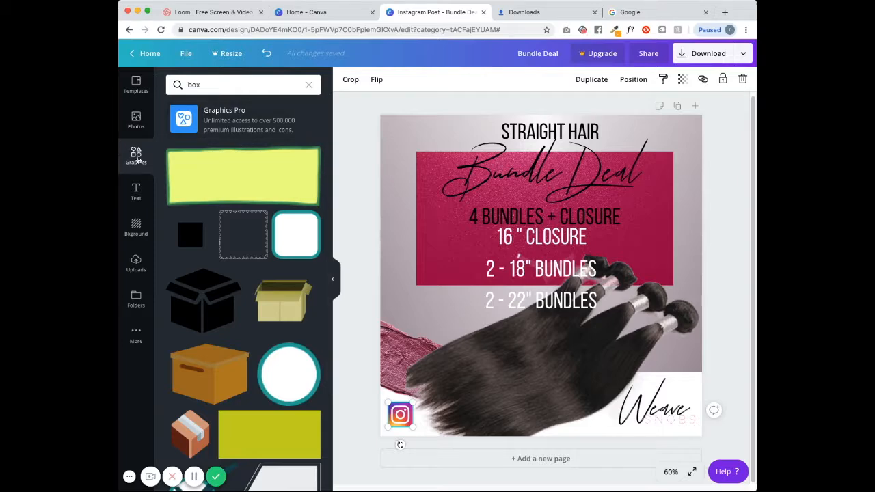
pyautogui.click(308, 86)
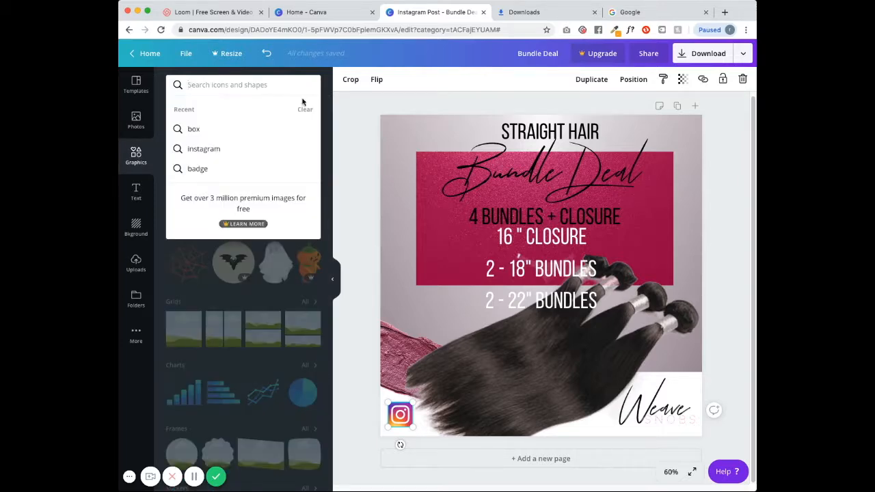
pyautogui.click(306, 110)
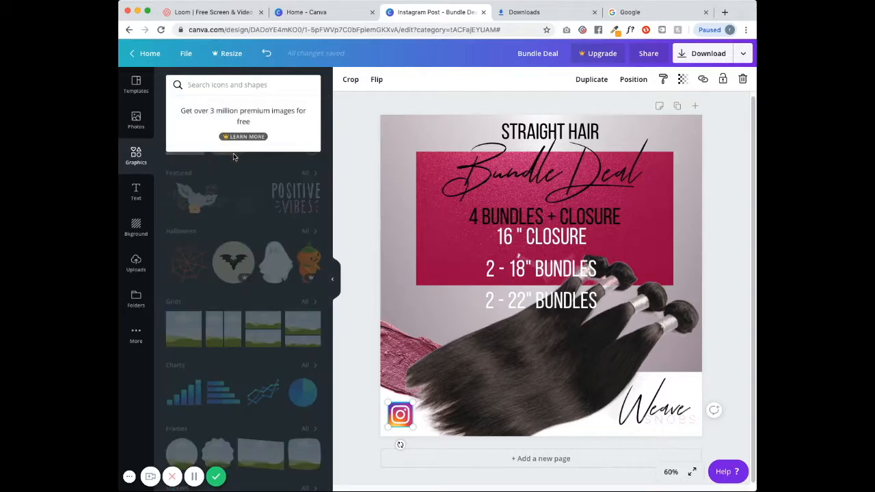
pyautogui.click(187, 146)
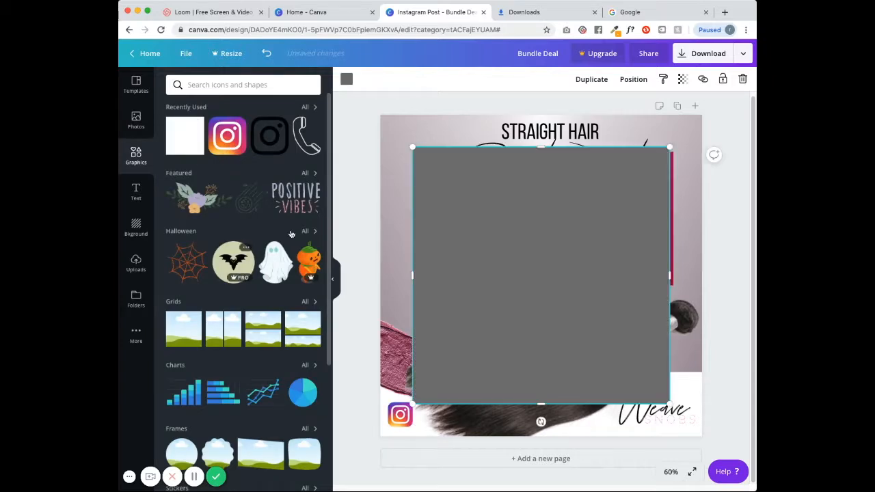
# - Reshape the square into a thin white bar beside the Instagram logo
pyautogui.moveTo(538, 147); pyautogui.dragTo(524, 387)
pyautogui.moveTo(665, 394); pyautogui.dragTo(478, 422)
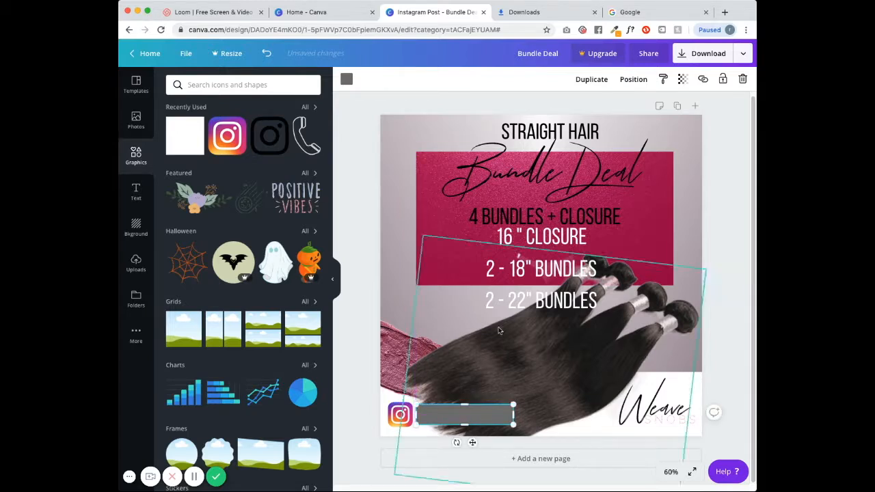
pyautogui.click(346, 79)
pyautogui.click(256, 117)
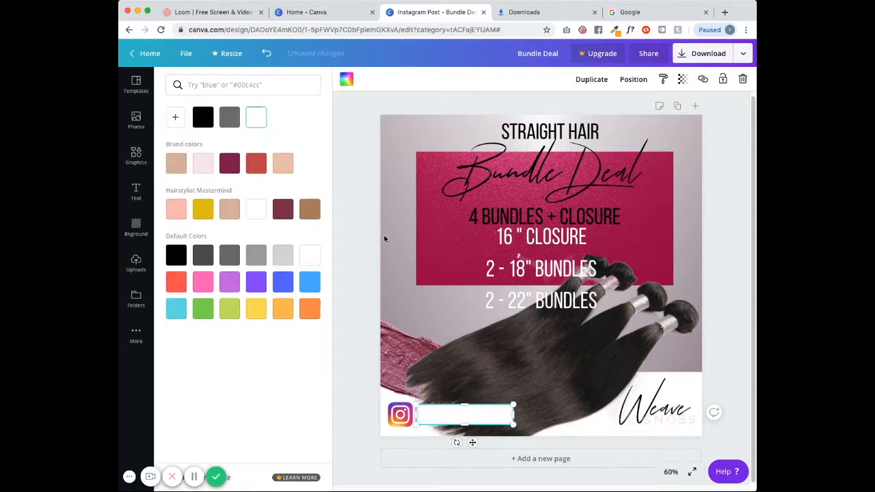
pyautogui.click(367, 388)
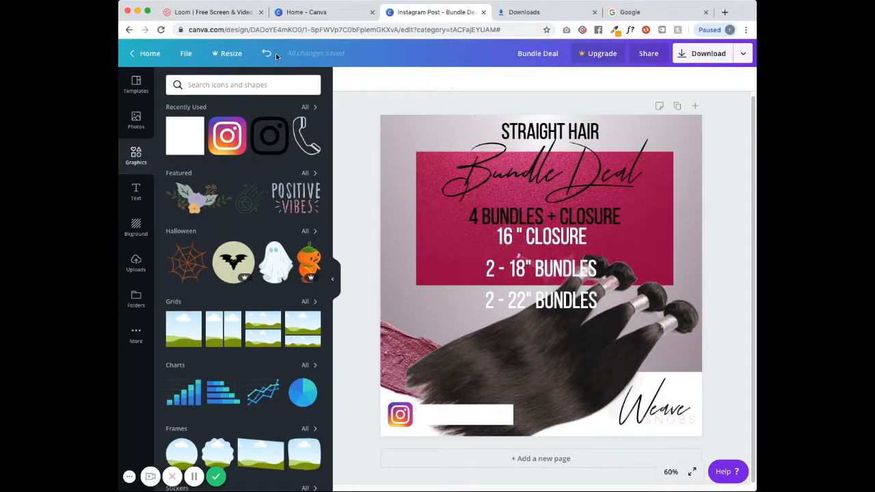
pyautogui.click(136, 191)
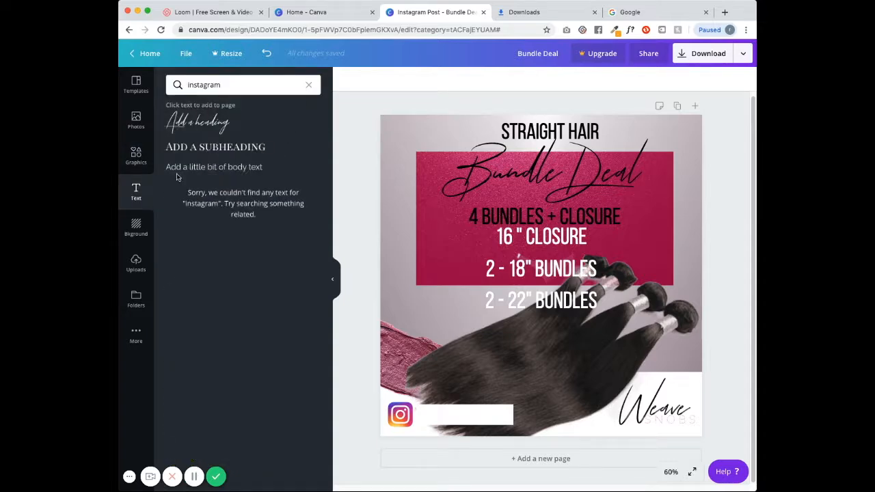
pyautogui.click(209, 147)
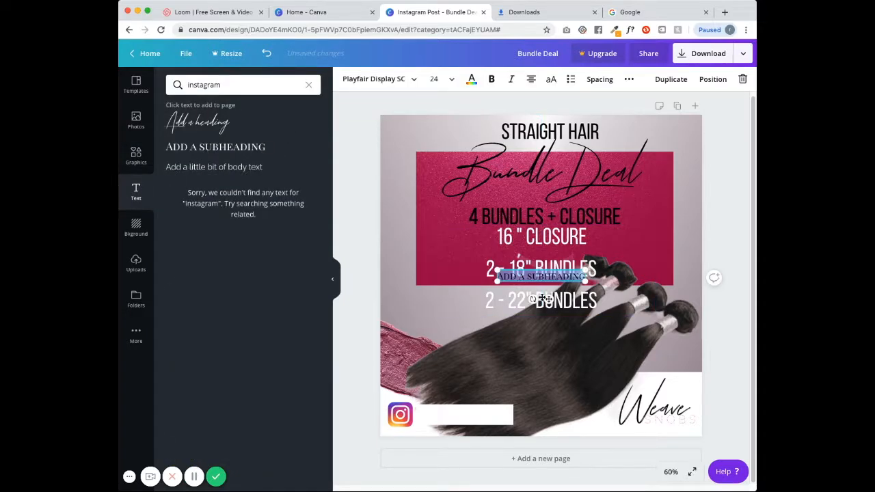
pyautogui.moveTo(551, 282); pyautogui.dragTo(566, 414)
pyautogui.press('BackSpace')
pyautogui.press('BackSpace')
pyautogui.press('BackSpace')
pyautogui.press('BackSpace')
pyautogui.press('BackSpace')
pyautogui.press('BackSpace')
pyautogui.press('BackSpace')
pyautogui.press('BackSpace')
pyautogui.press('BackSpace')
pyautogui.press('BackSpace')
pyautogui.press('BackSpace')
pyautogui.press('BackSpace')
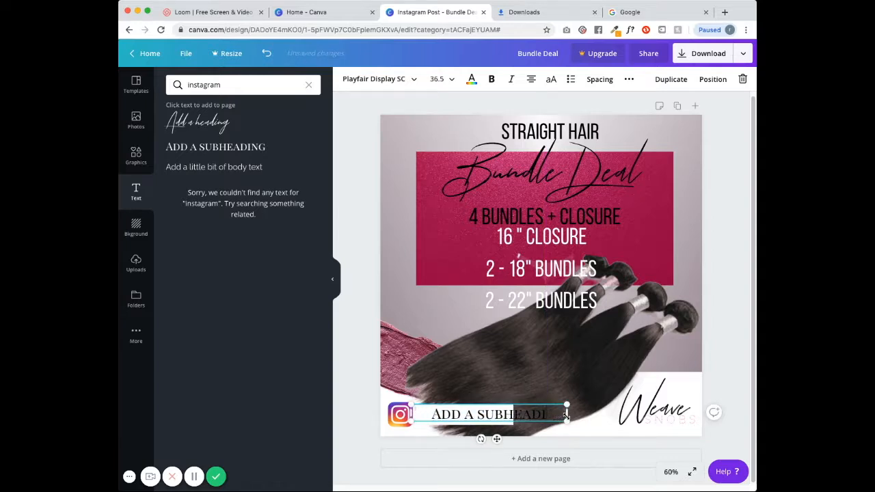
pyautogui.write('@')
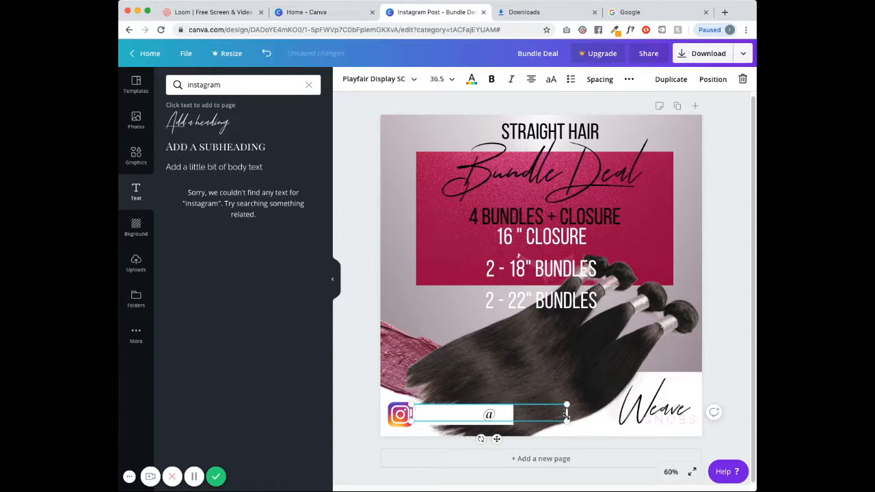
pyautogui.write('WEAVESNOBS')
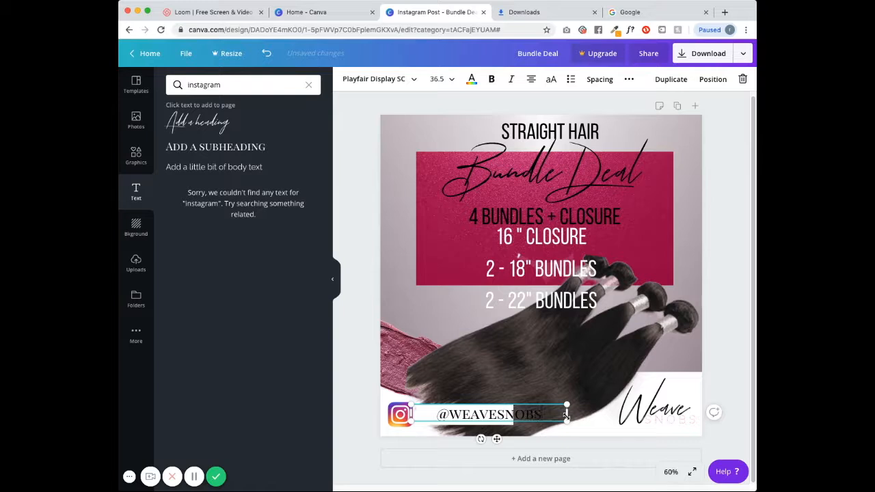
pyautogui.moveTo(549, 421); pyautogui.dragTo(523, 420)
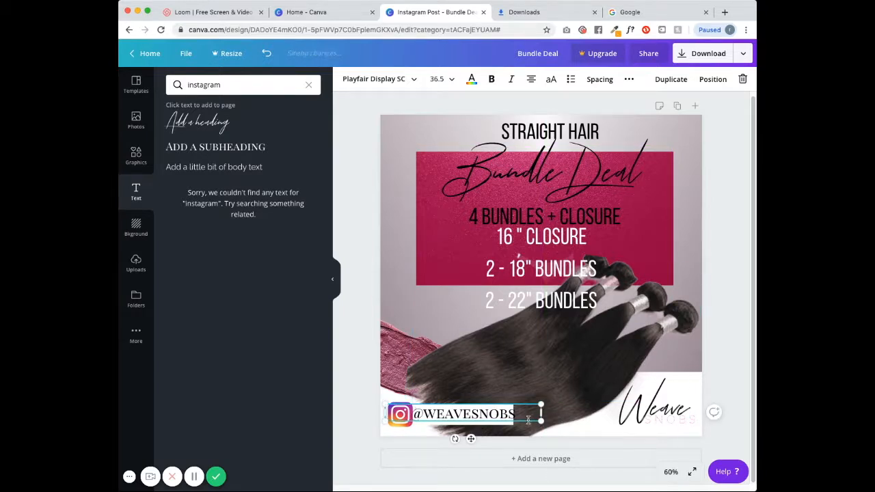
# - Set the handle to Bebas Neue and position it beside the Instagram logo
pyautogui.click(376, 78)
pyautogui.click(217, 105)
pyautogui.moveTo(493, 416); pyautogui.dragTo(486, 427)
pyautogui.click(355, 359)
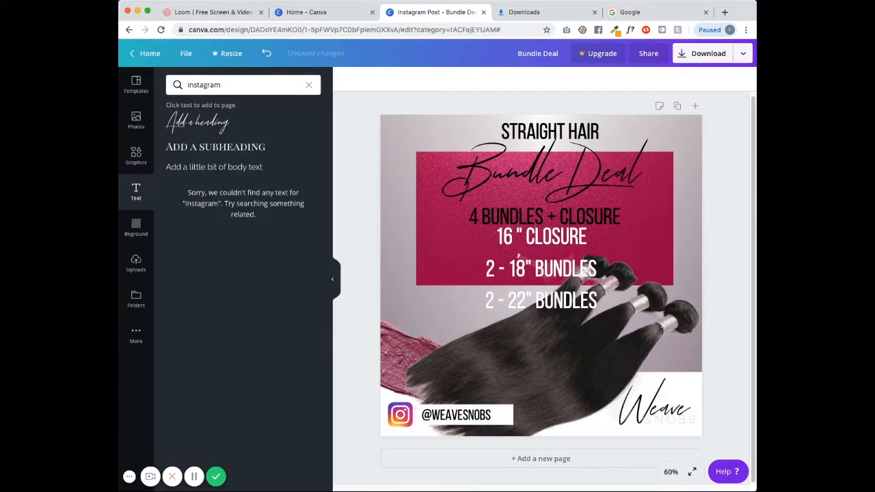